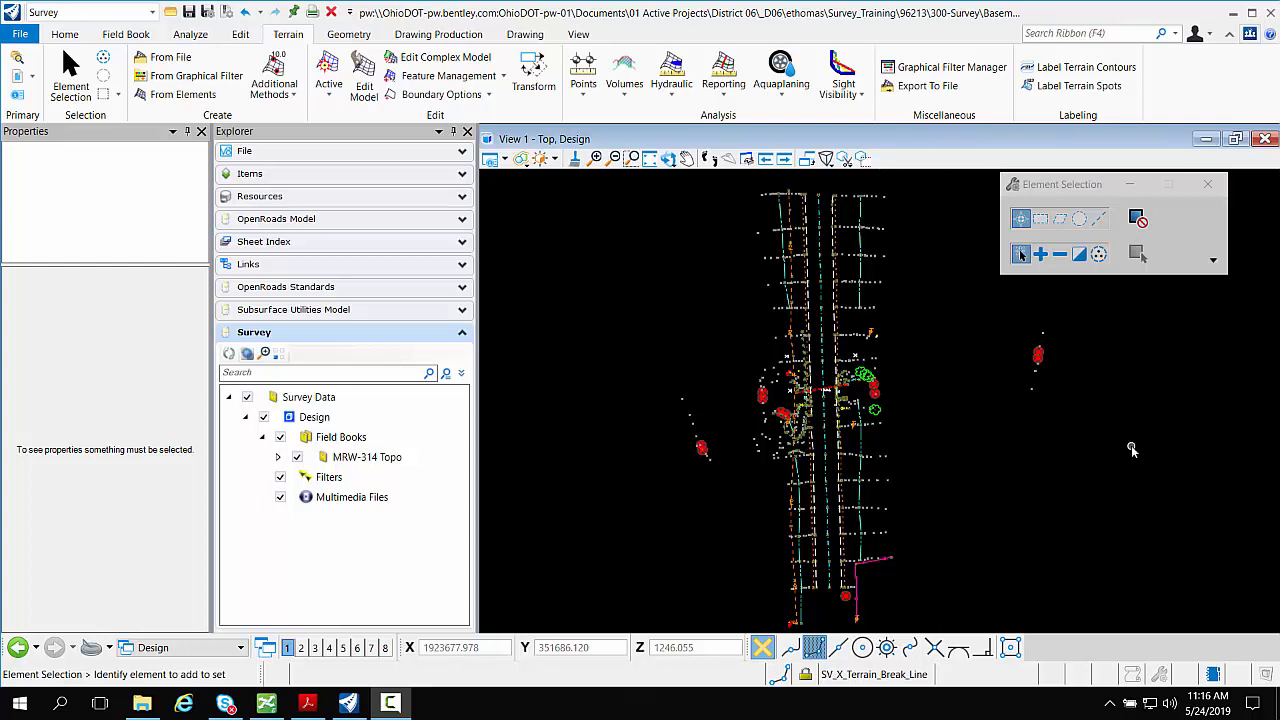
Create a terrain model from the MRW-314 Topo field book.
right_click(395, 459)
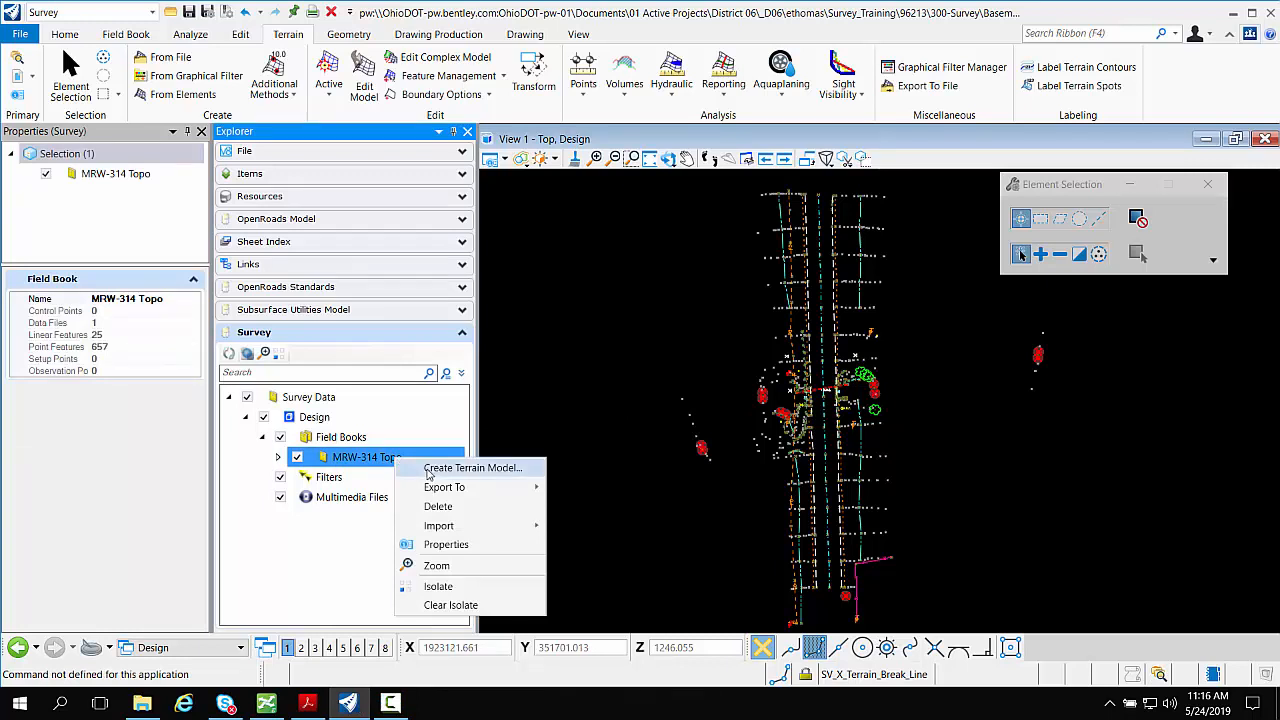
click(428, 470)
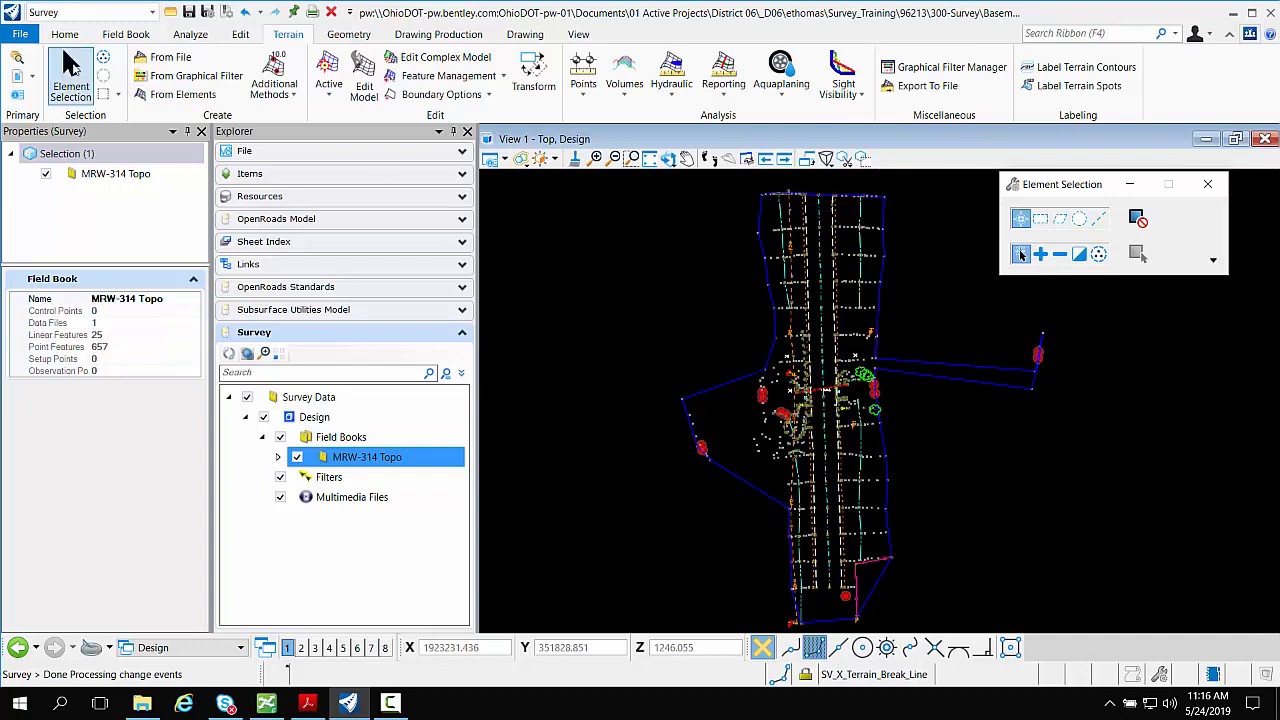
click(70, 70)
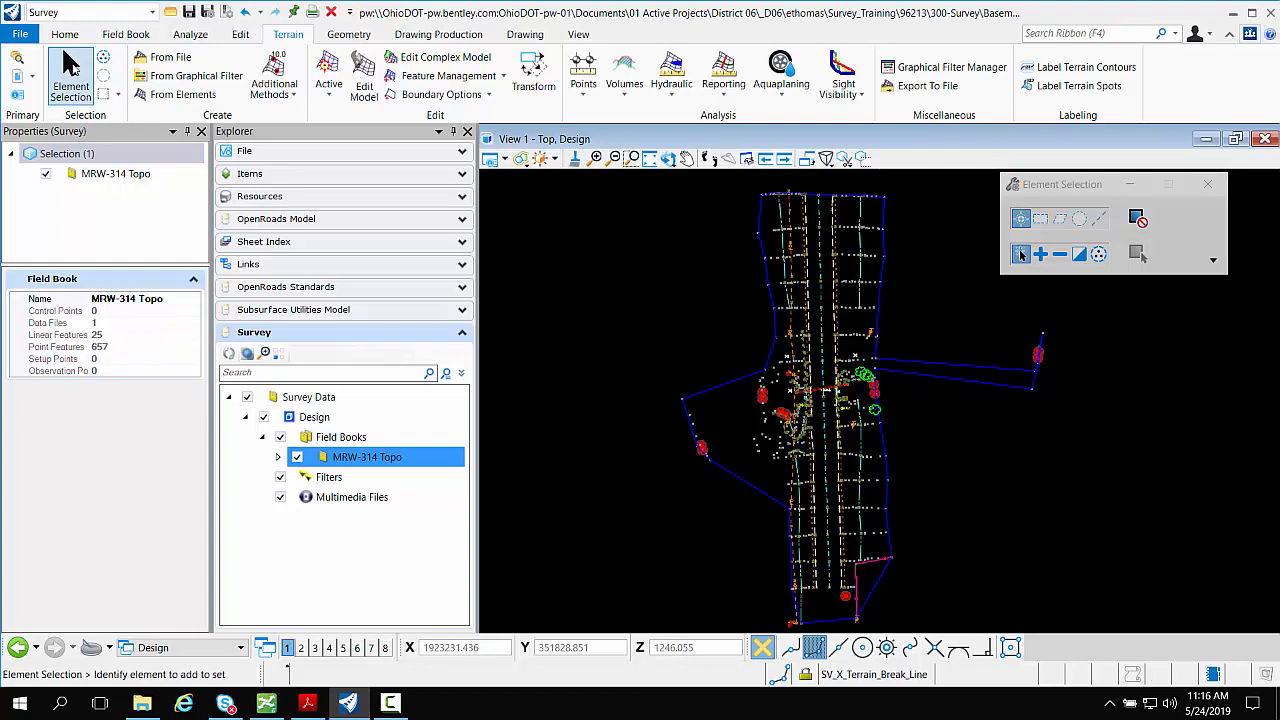
Set the terrain model's feature definition to X_Triangles.
click(703, 397)
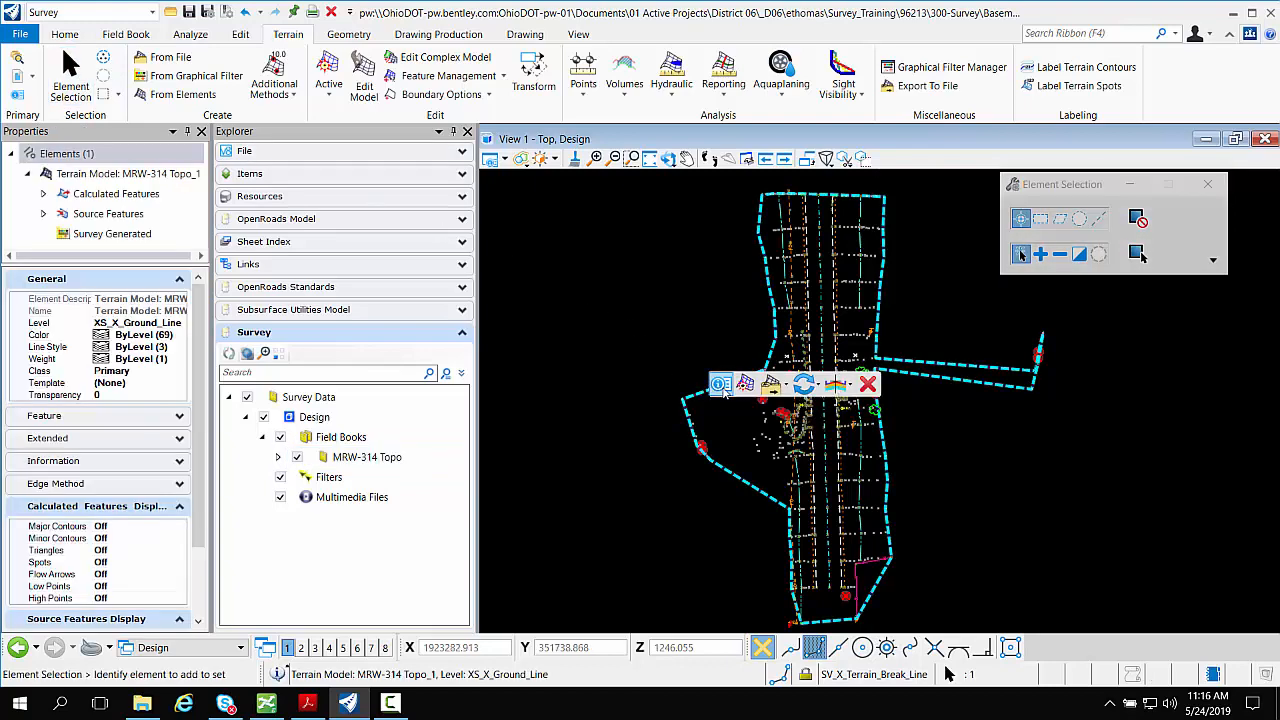
click(720, 386)
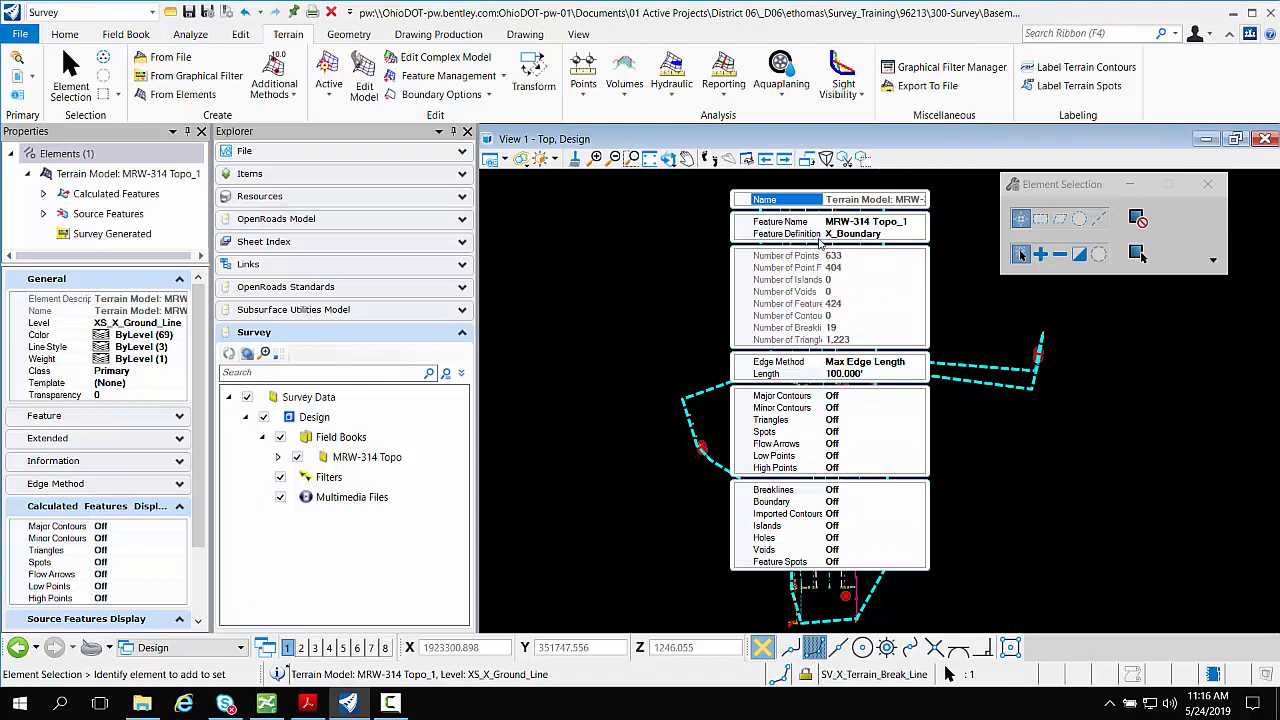
click(897, 236)
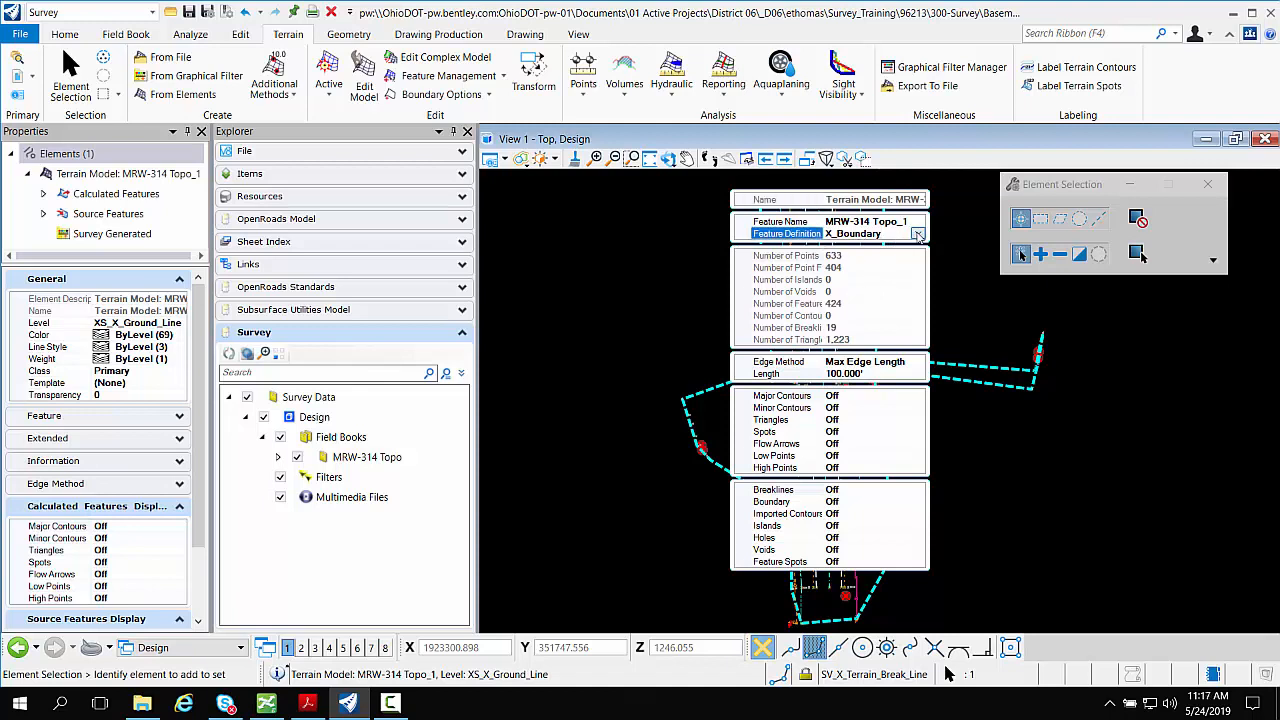
click(917, 233)
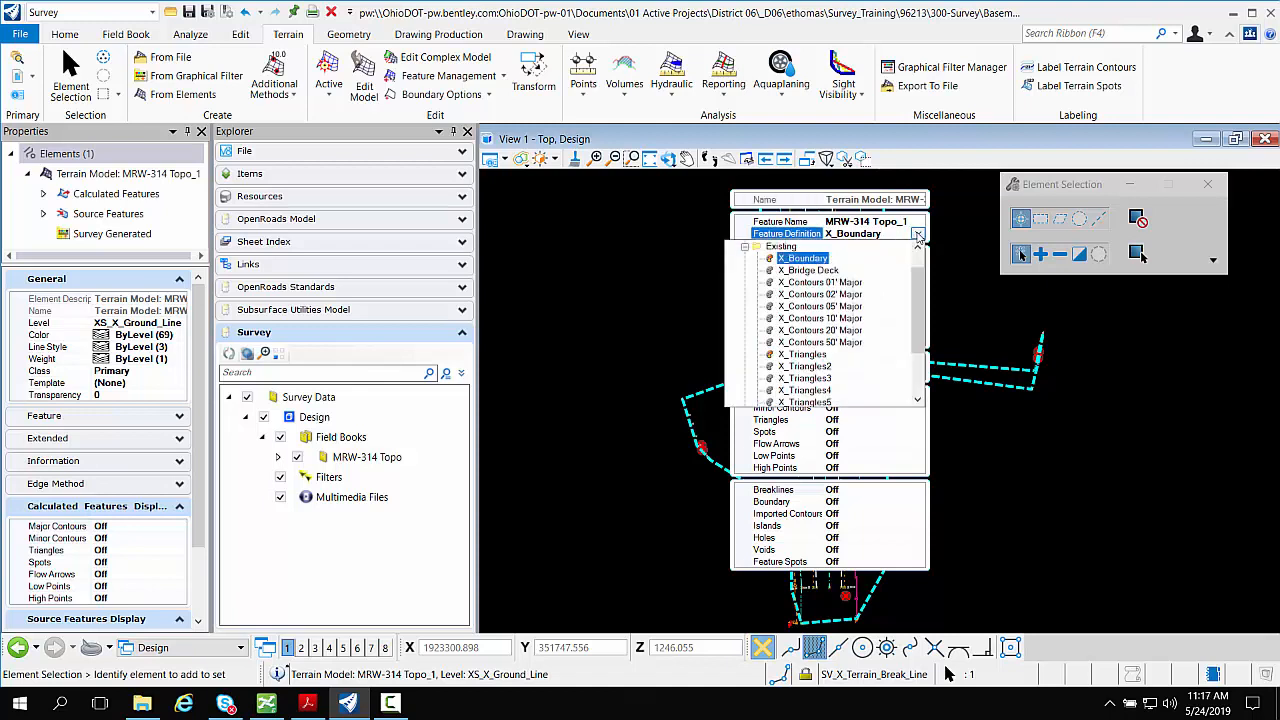
click(822, 356)
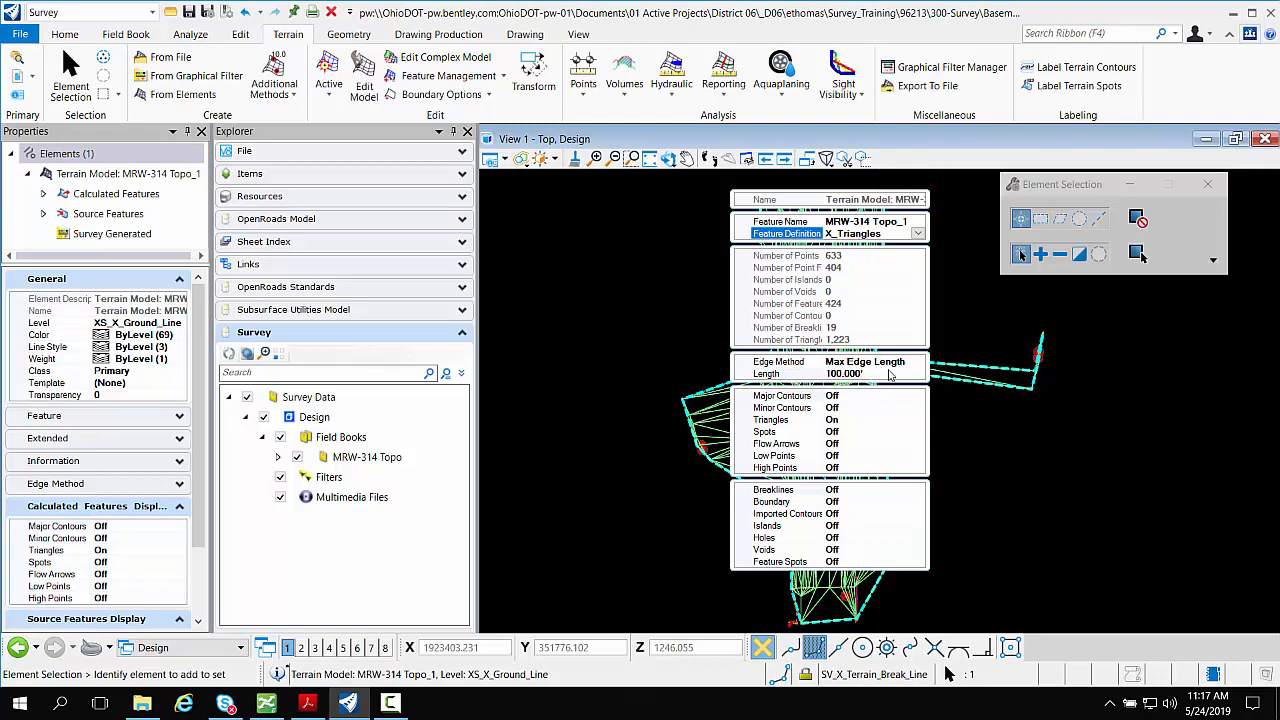
click(675, 285)
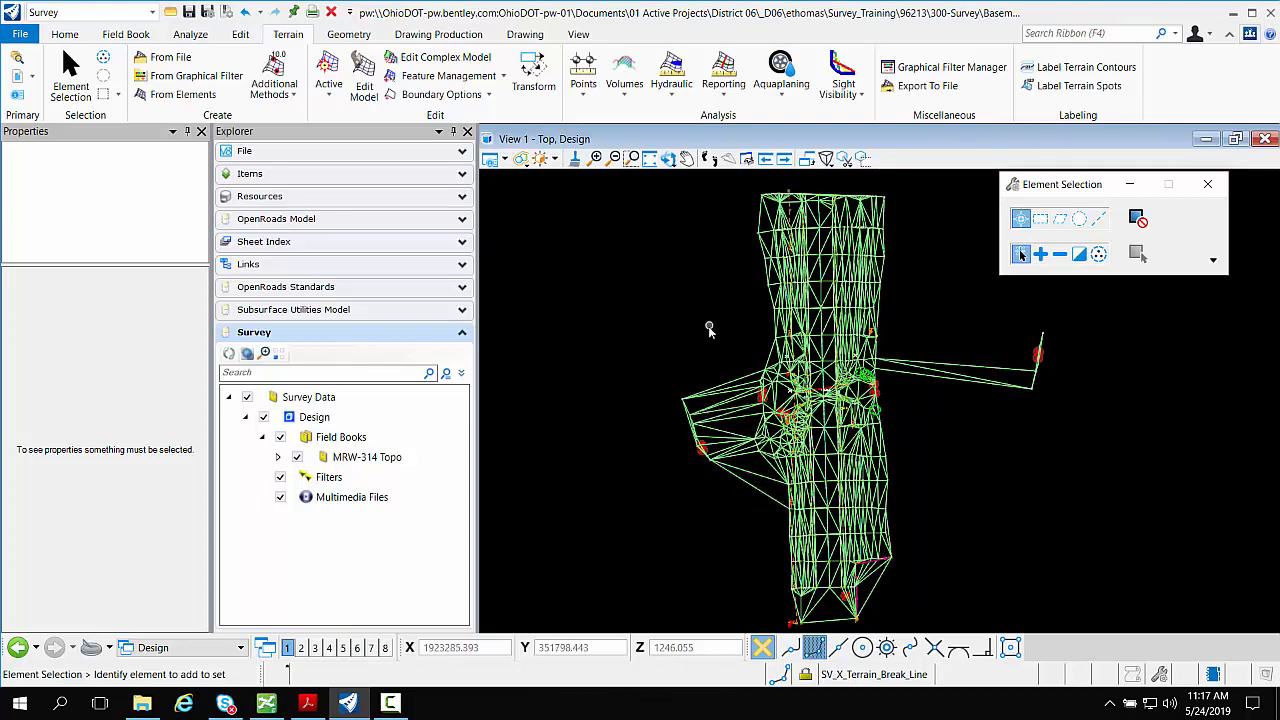
Set the terrain model's maximum edge length to 50 feet.
click(728, 379)
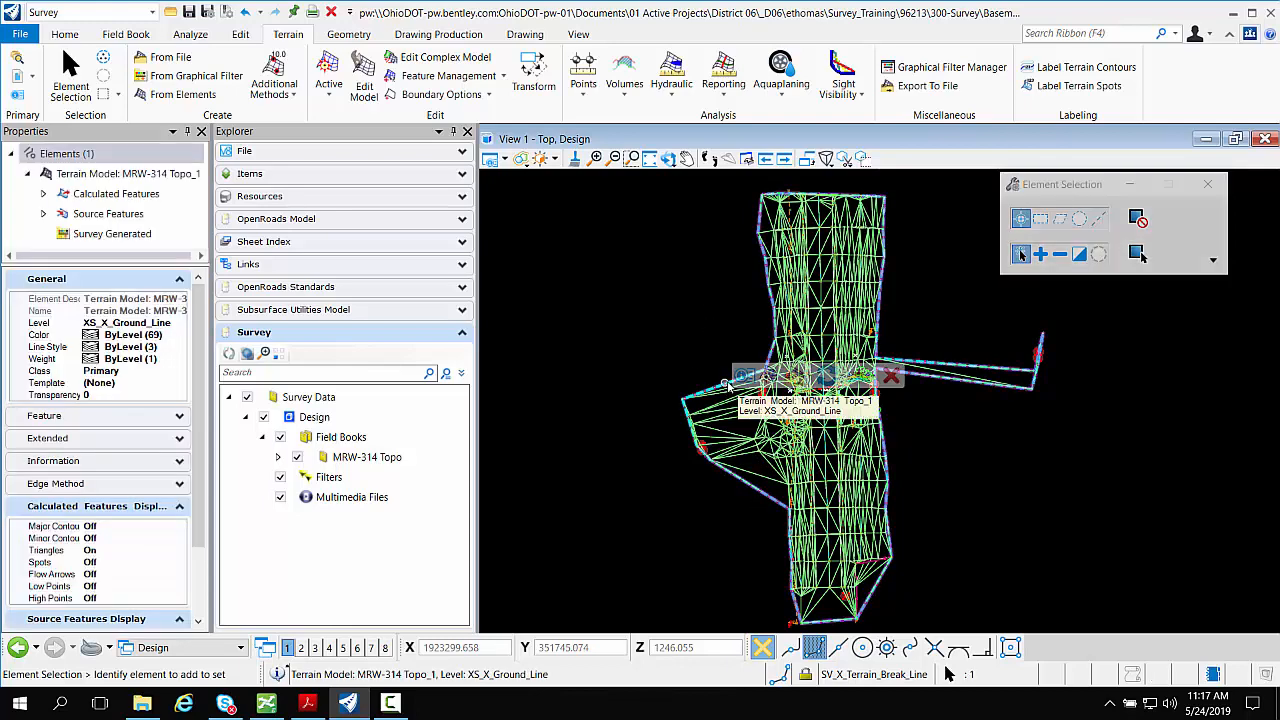
click(742, 376)
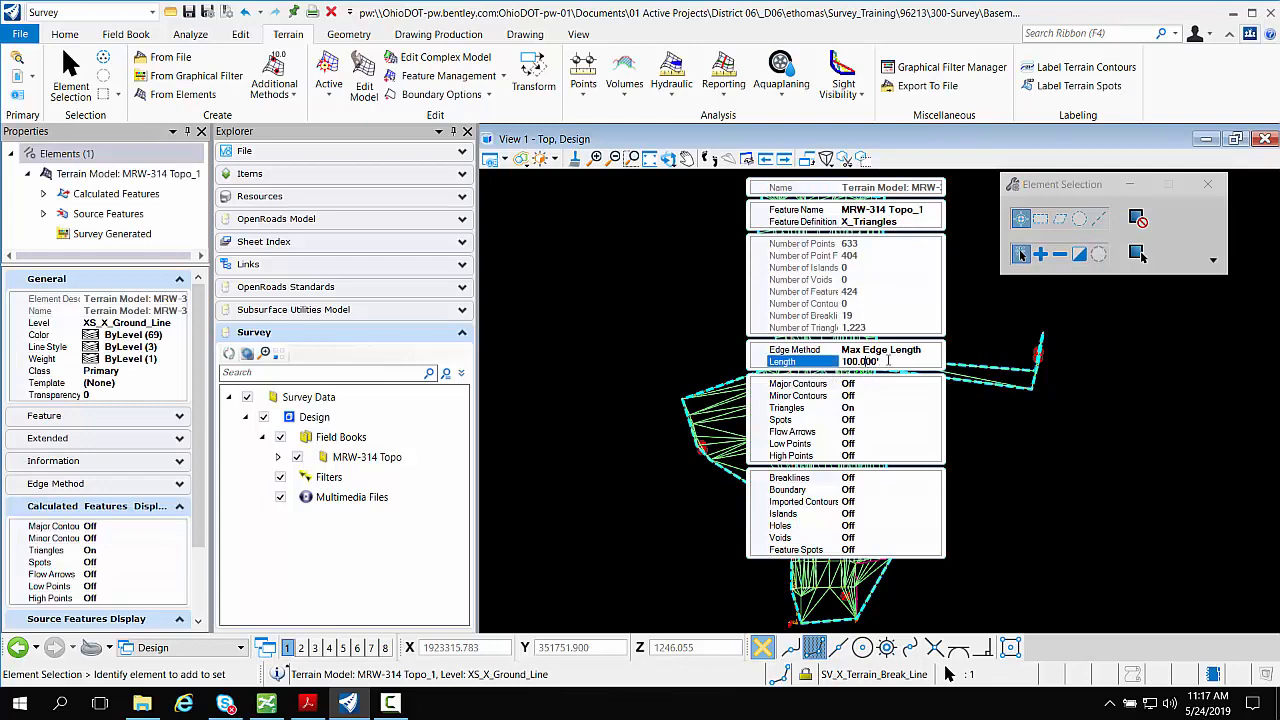
text(50)
key(Return)
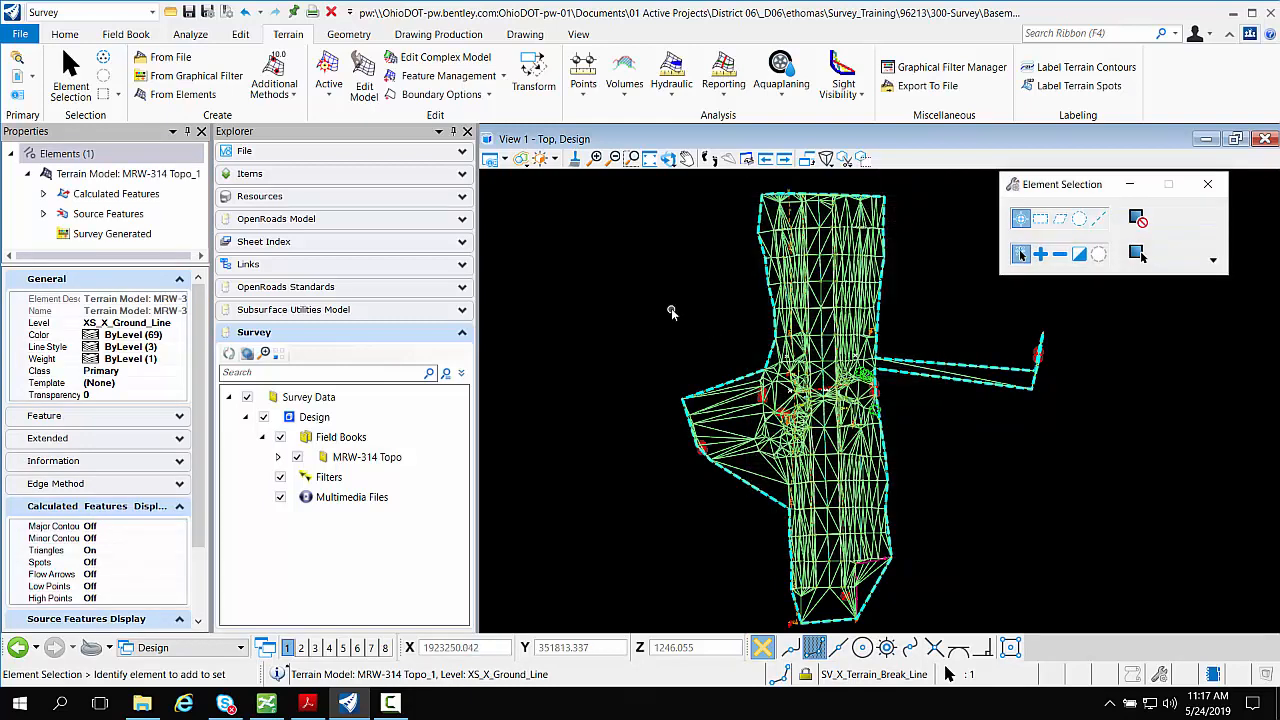
click(672, 313)
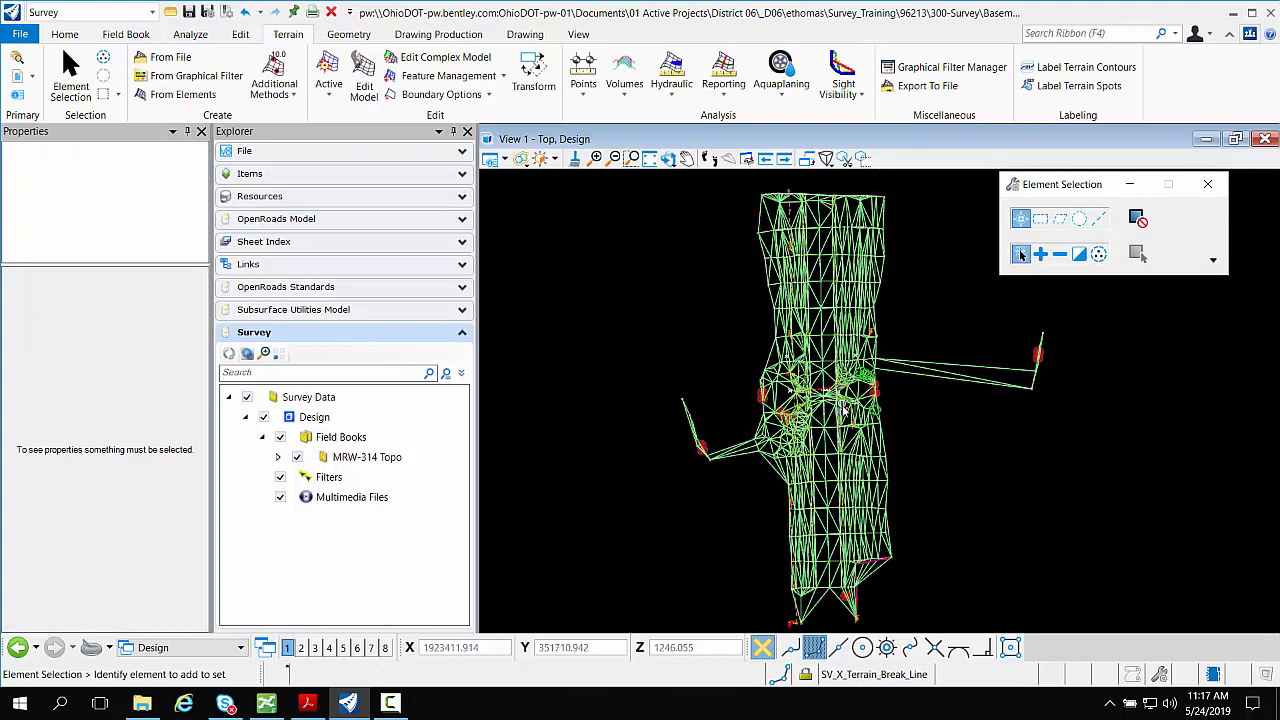
Reduce the terrain model's maximum edge length to 25 feet.
click(743, 459)
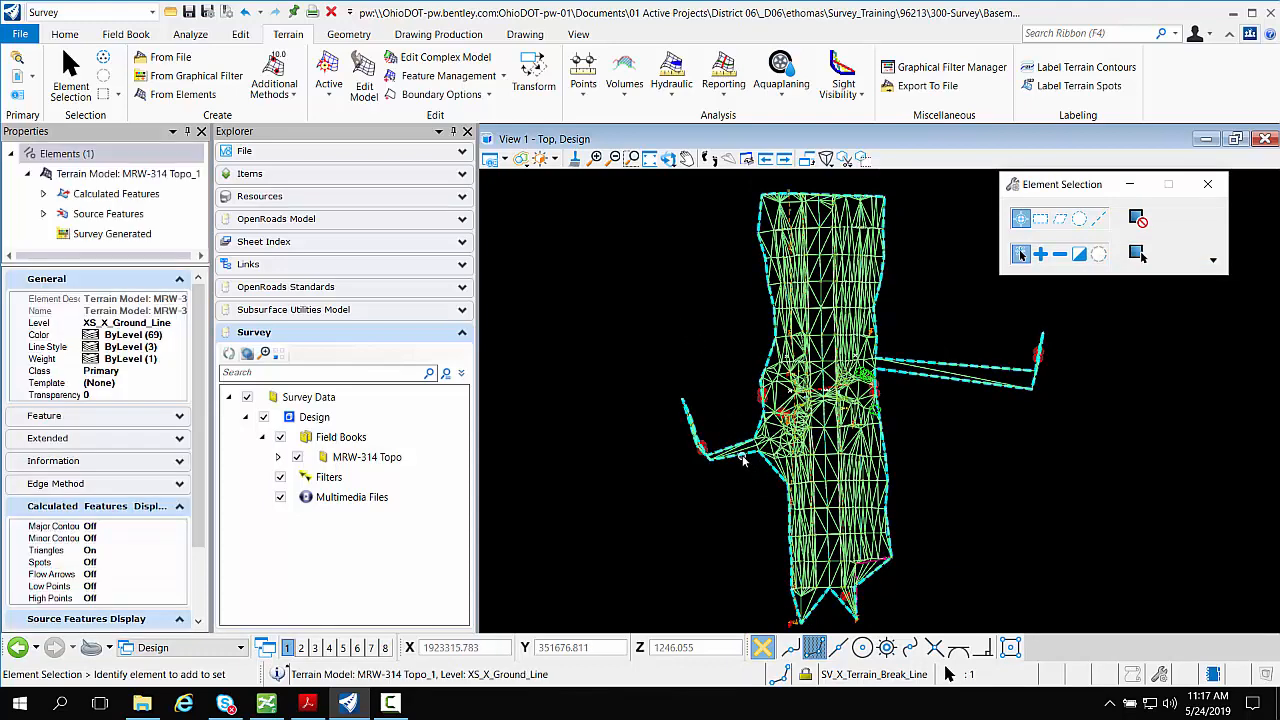
click(763, 450)
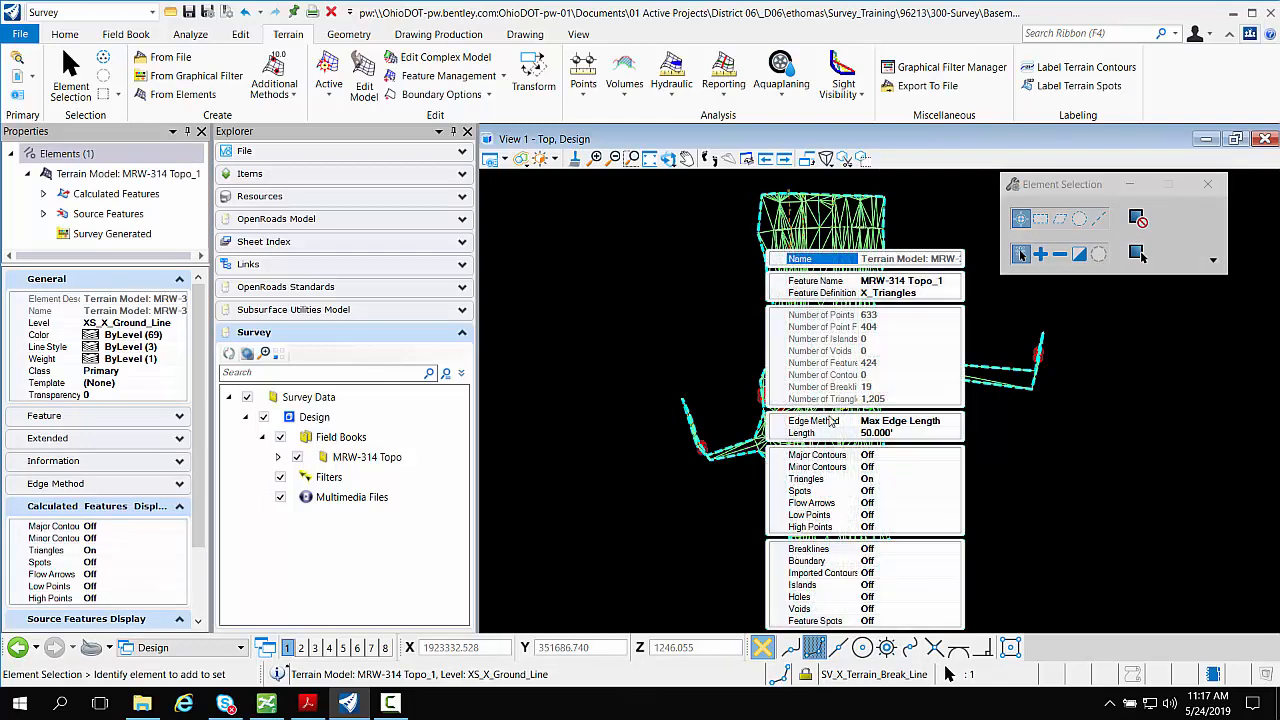
drag(898, 436, 838, 441)
text(25)
key(Return)
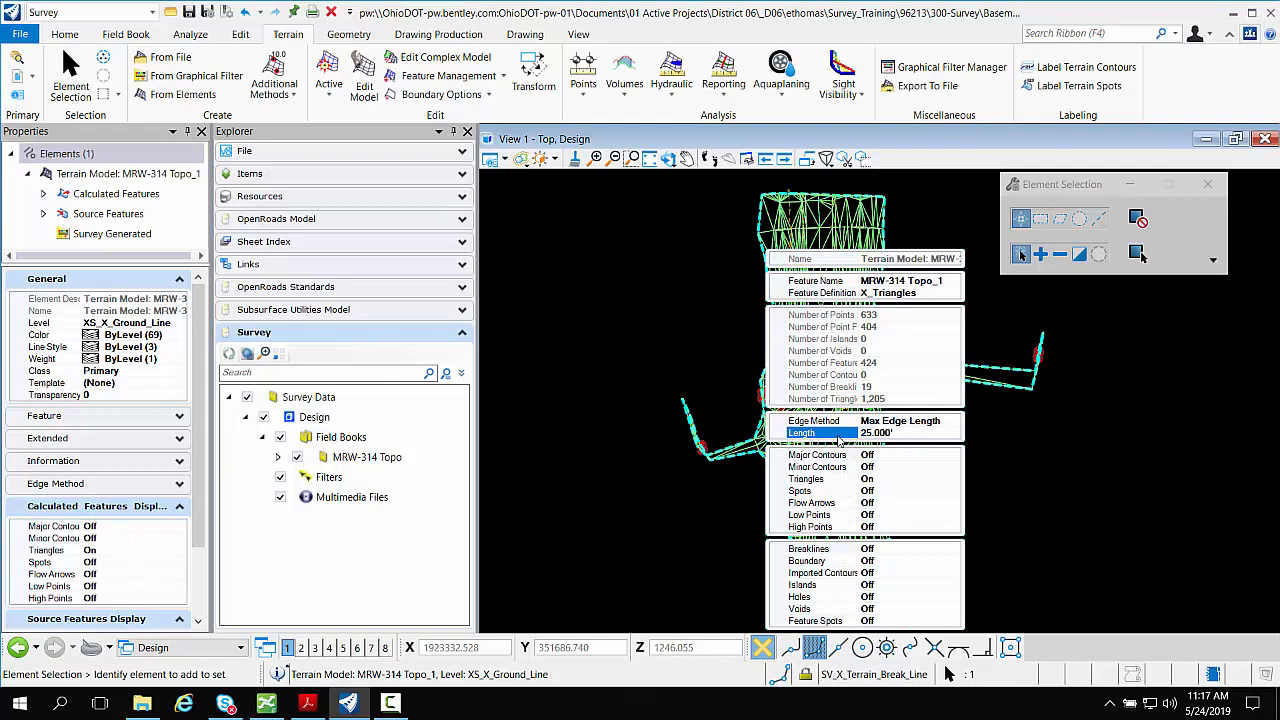
click(706, 323)
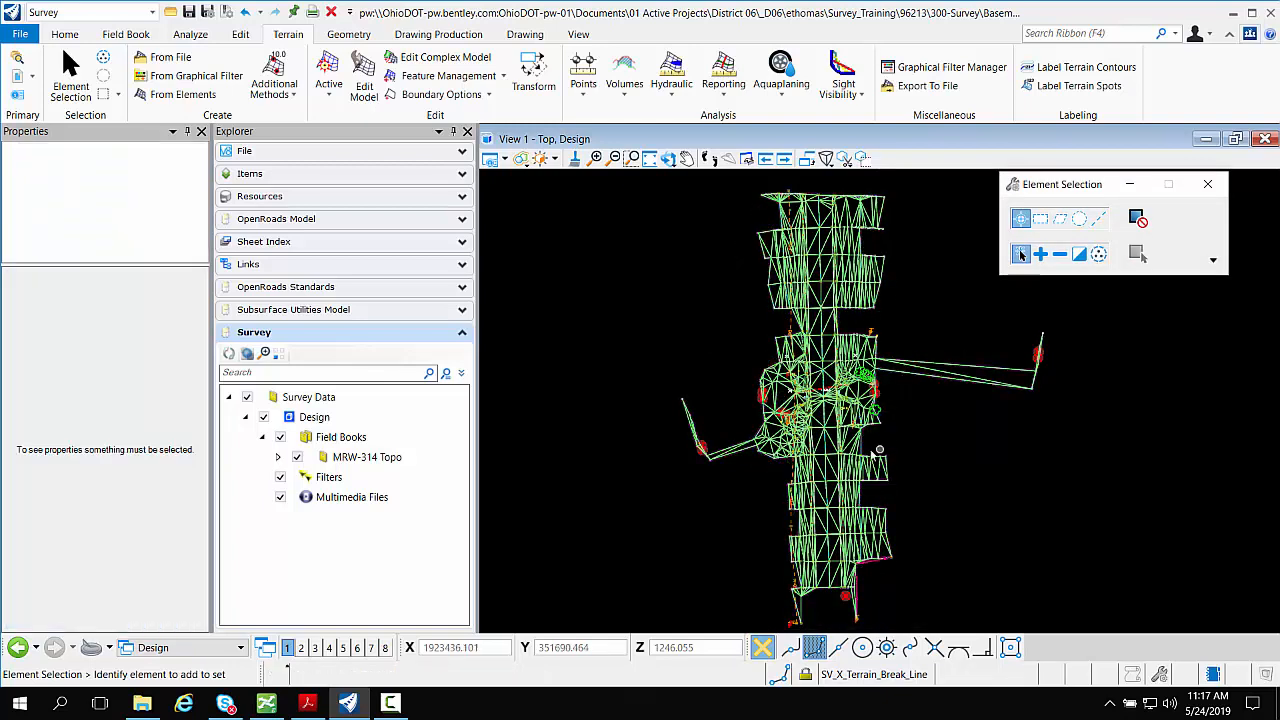
Set the terrain model's maximum edge length back to 100 feet.
click(737, 453)
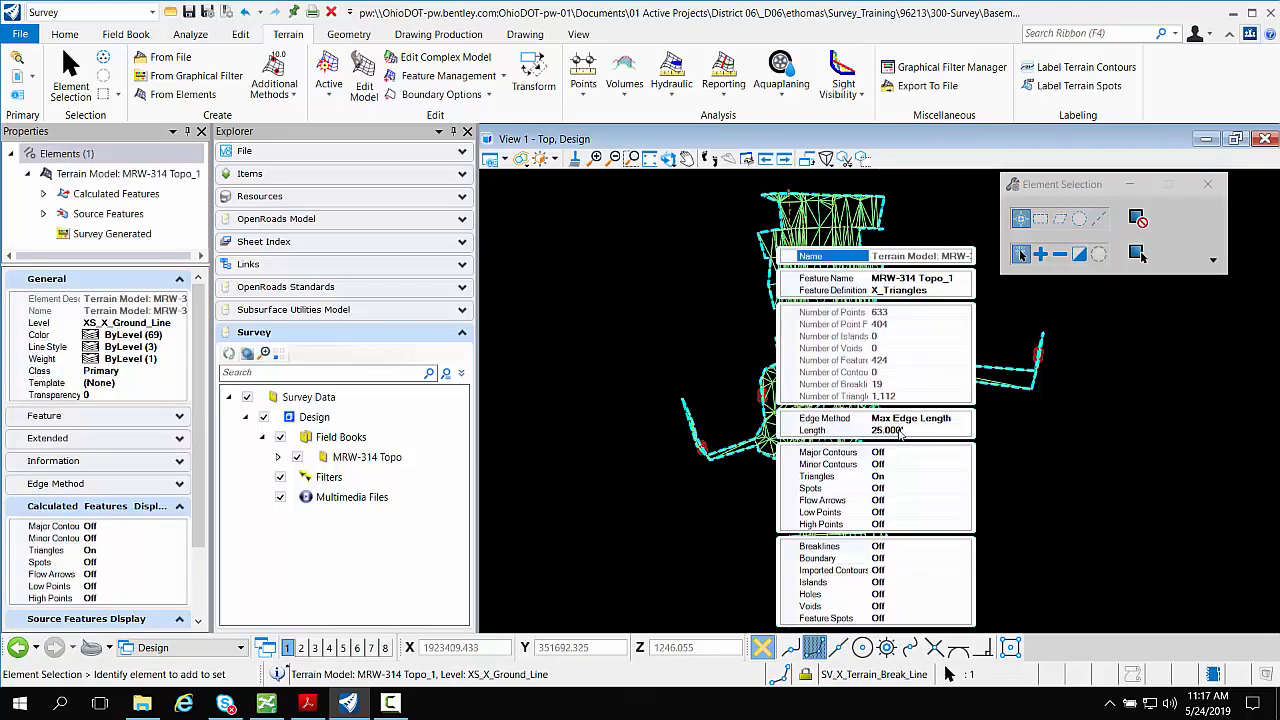
click(851, 432)
text(100)
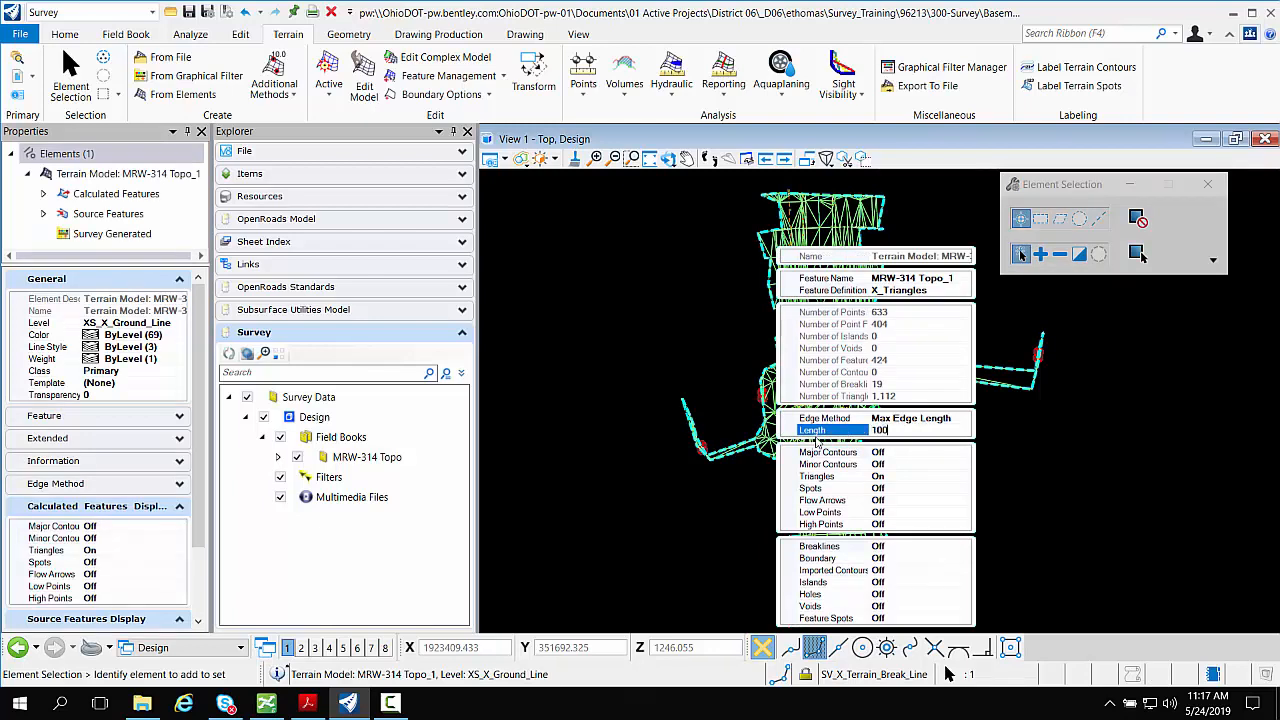
click(640, 340)
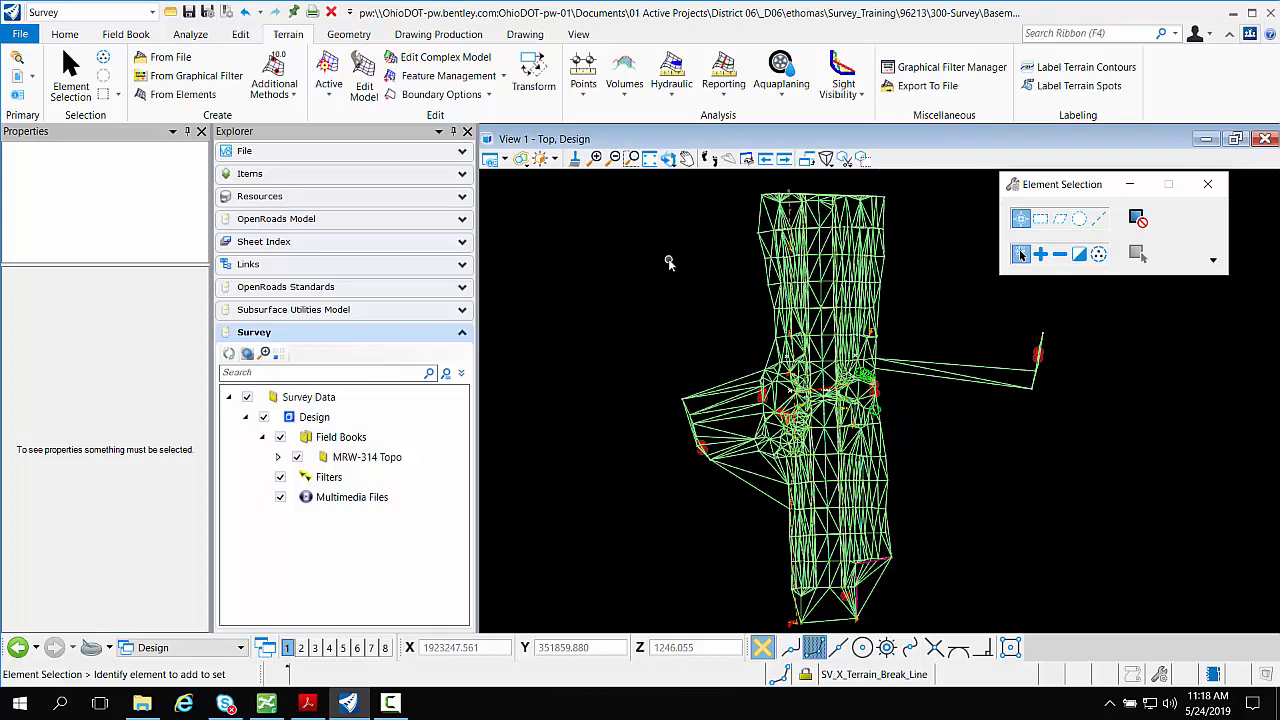
Exclude the northernmost outlying point of the western spur, SS62, from the terrain model by setting its terrain model attribute to Do Not Include.
scroll(683, 396, up, 5)
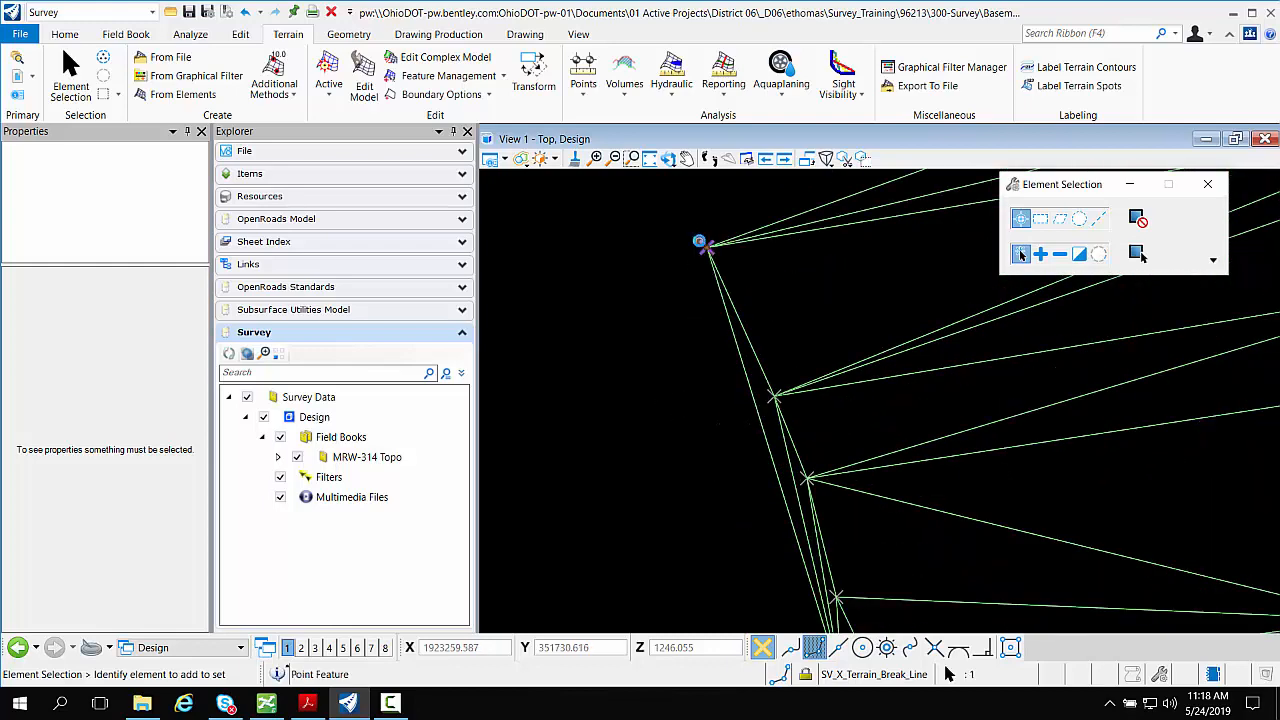
click(699, 242)
mouse_move(701, 243)
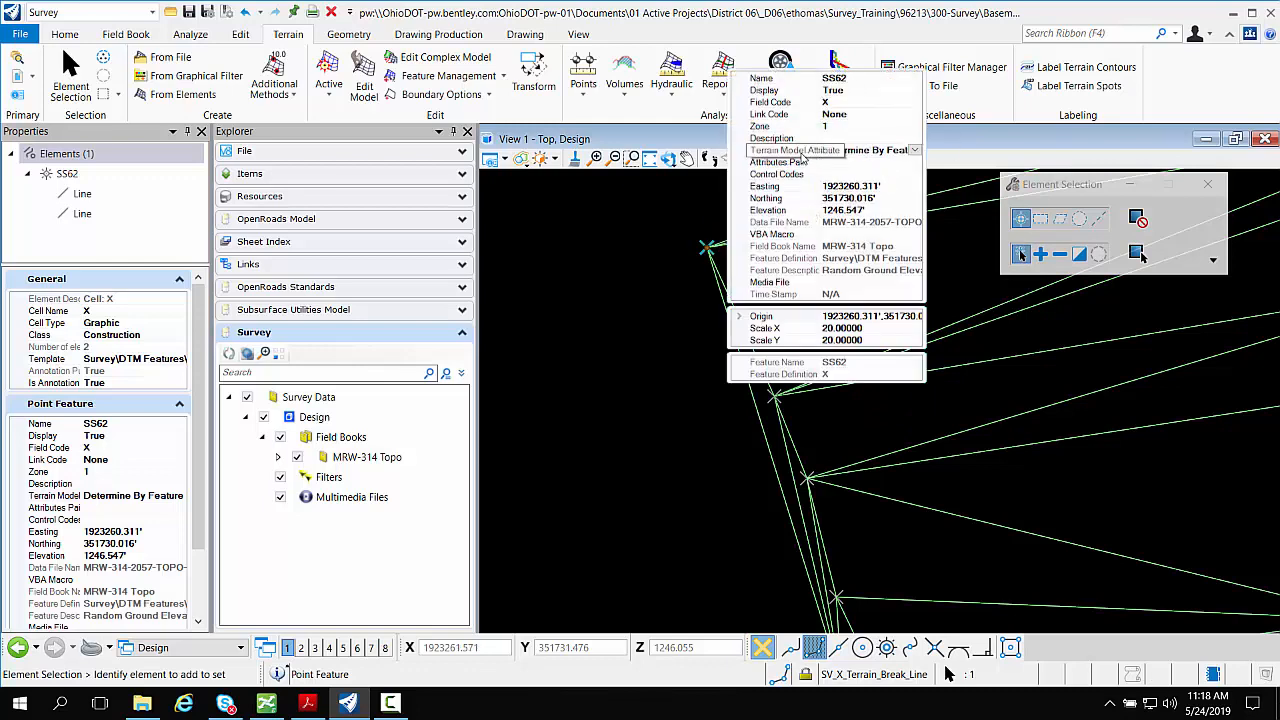
click(826, 151)
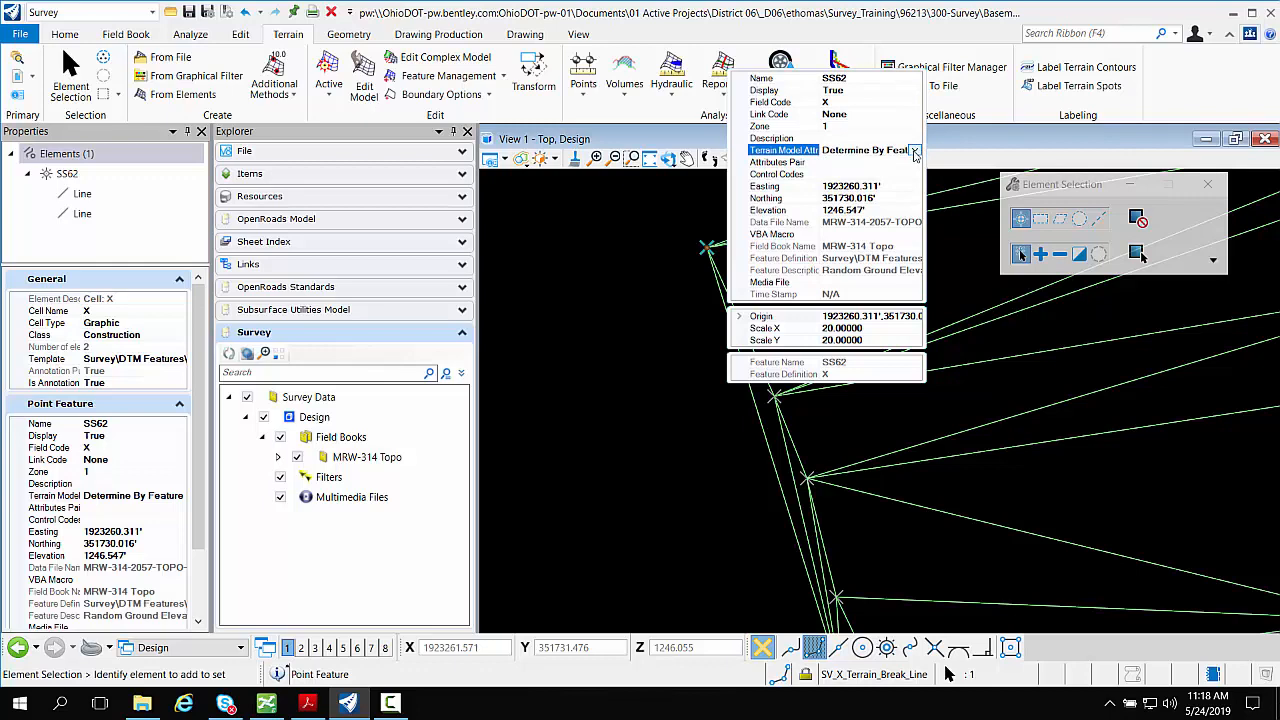
click(914, 152)
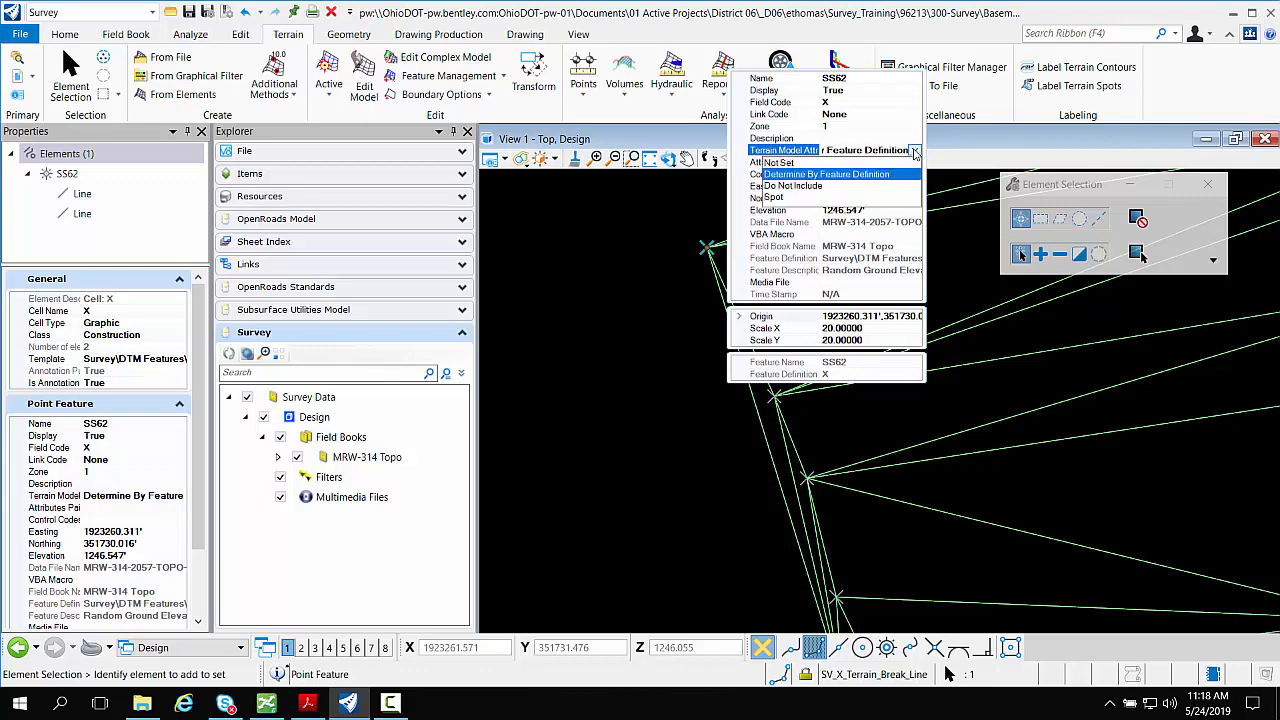
click(795, 186)
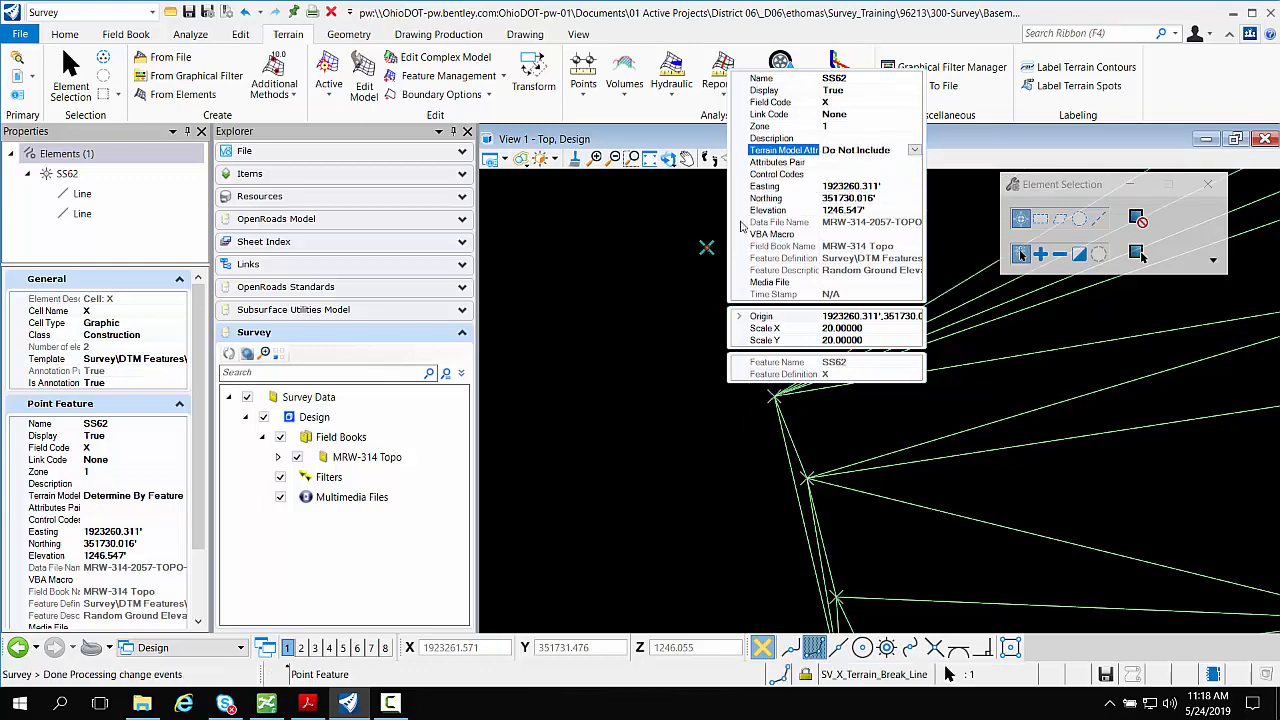
click(673, 226)
Select the whole group of outlying points west of the road and set their terrain model attribute to Do Not Include.
scroll(674, 225, down, 3)
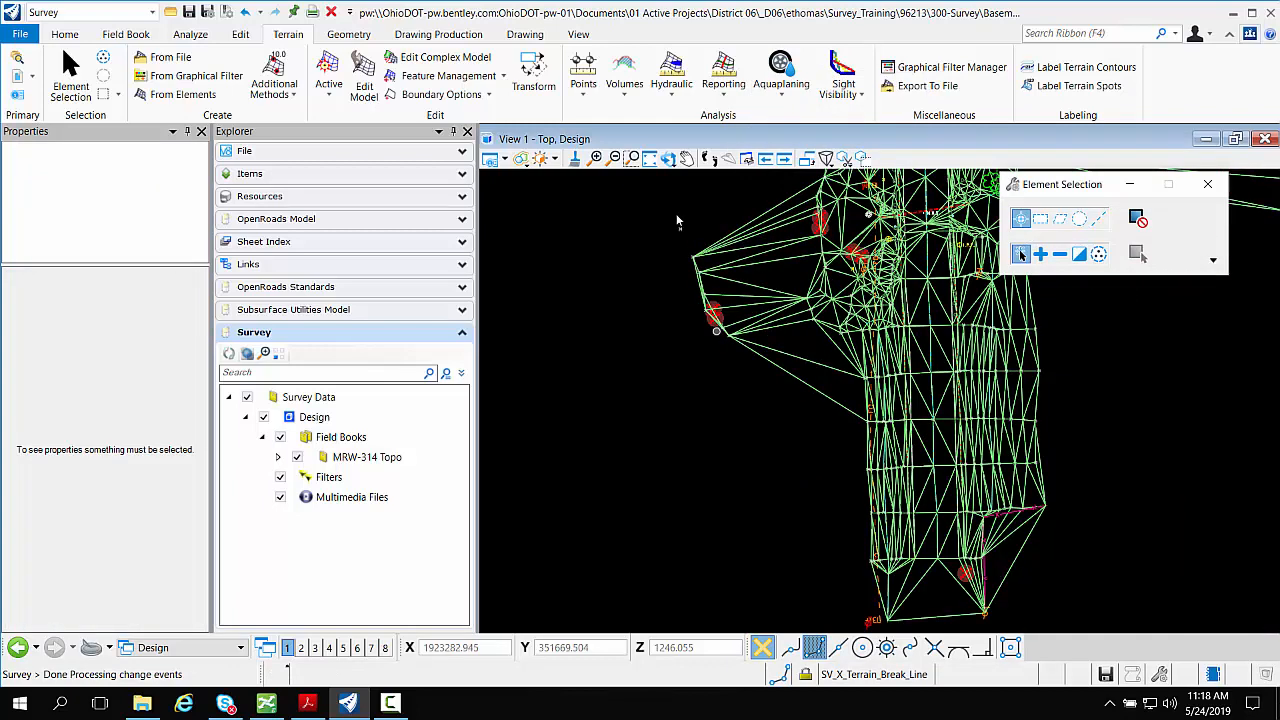
click(70, 72)
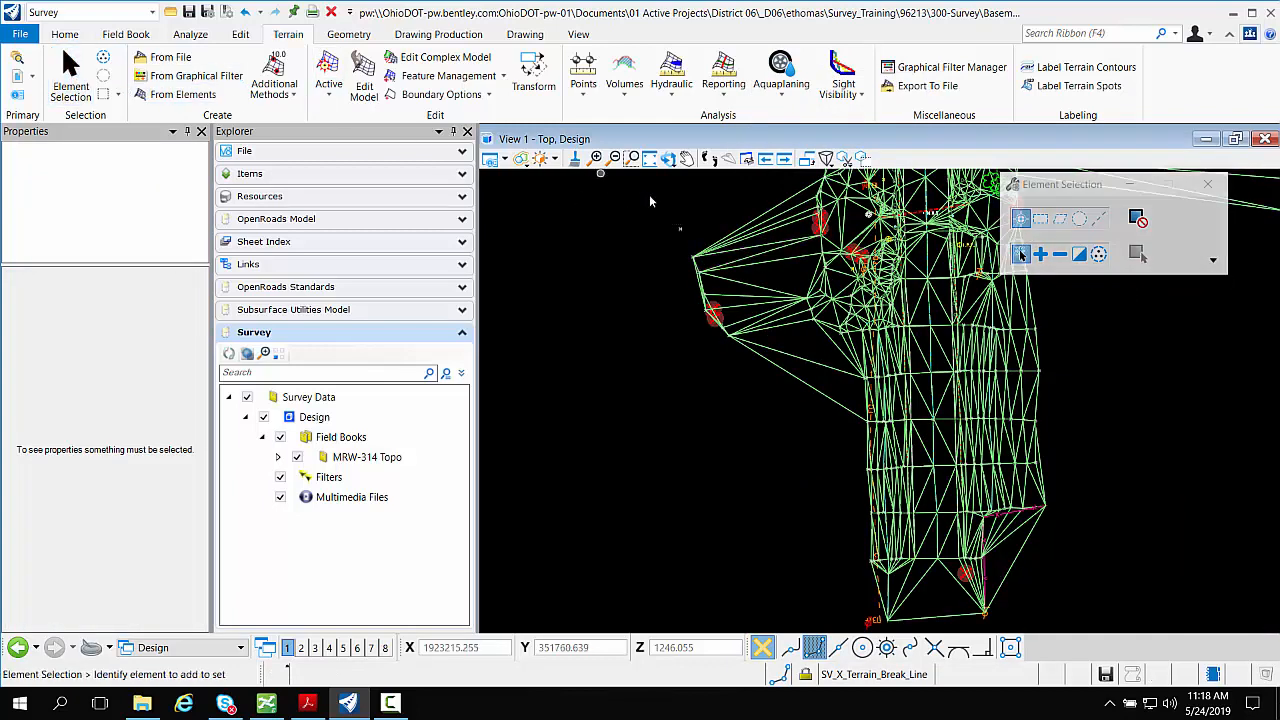
drag(664, 207, 747, 362)
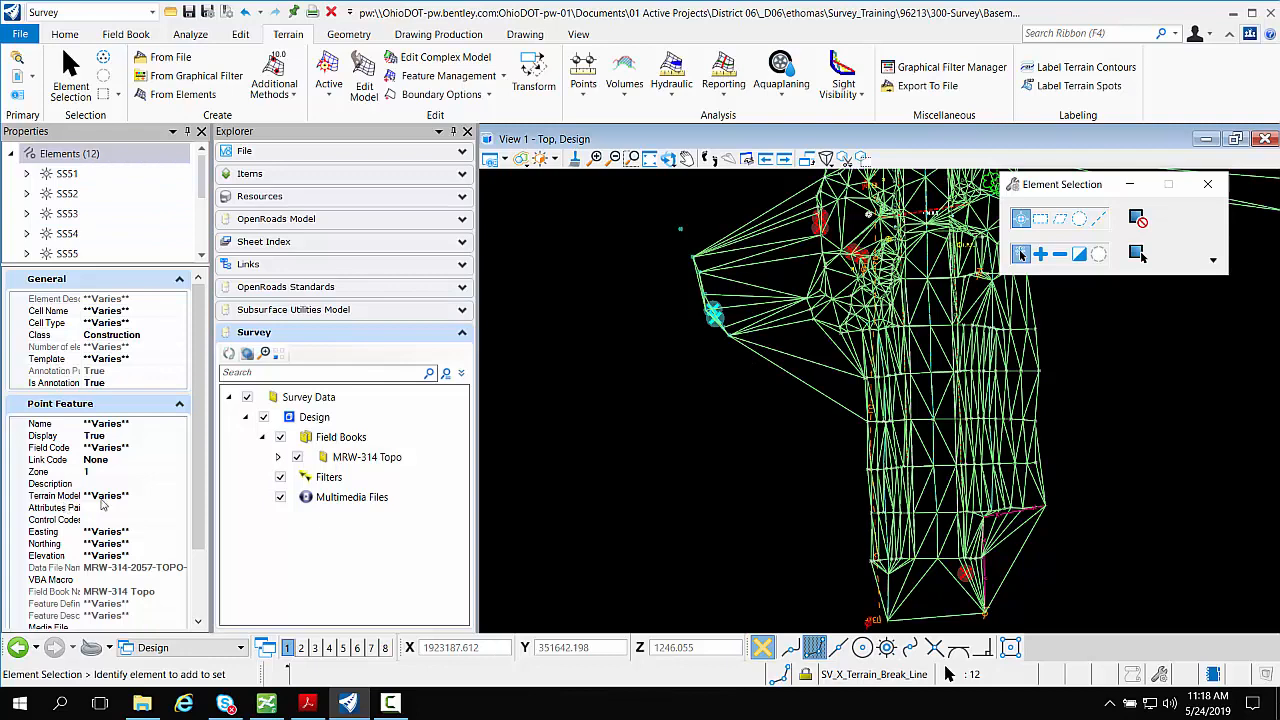
click(140, 497)
click(178, 496)
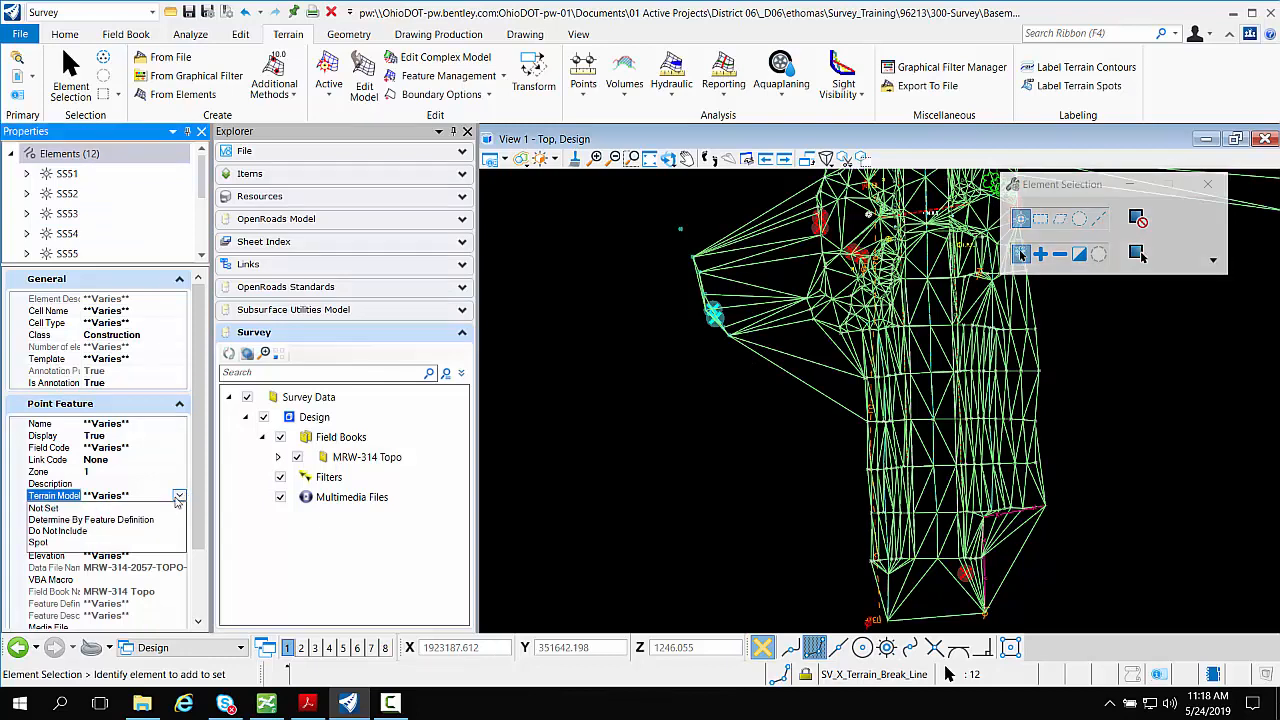
click(62, 531)
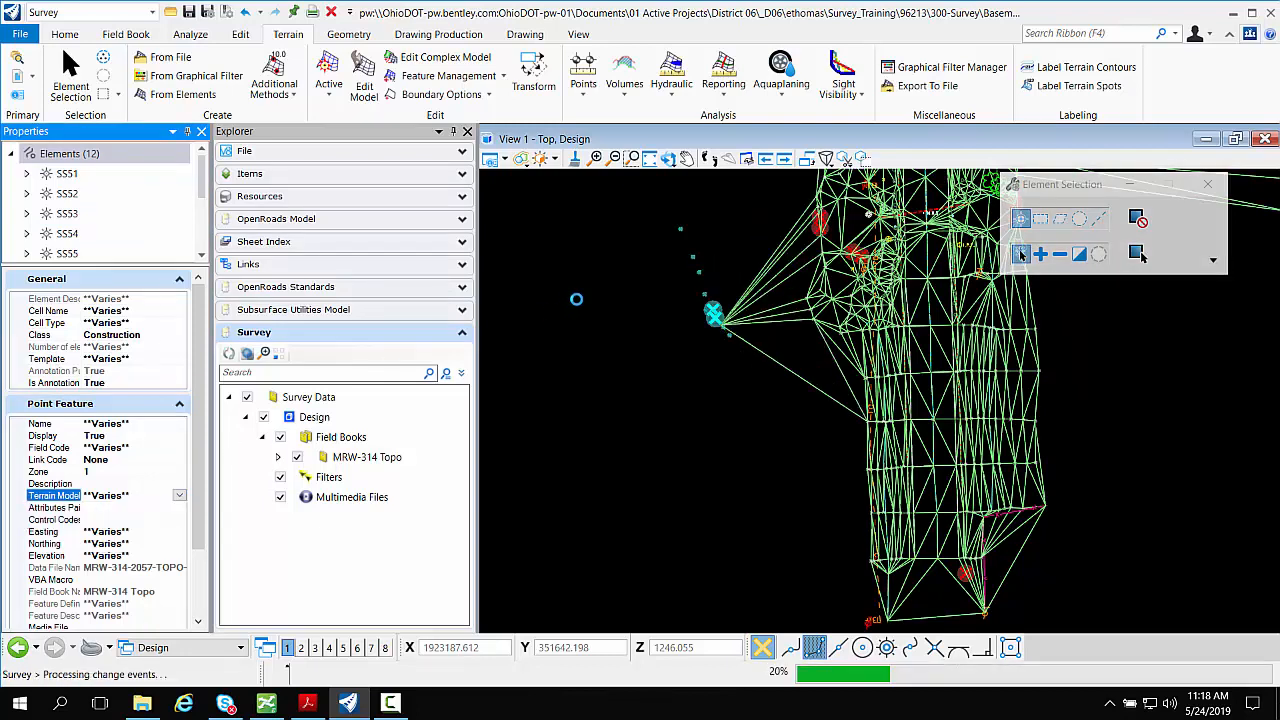
click(660, 312)
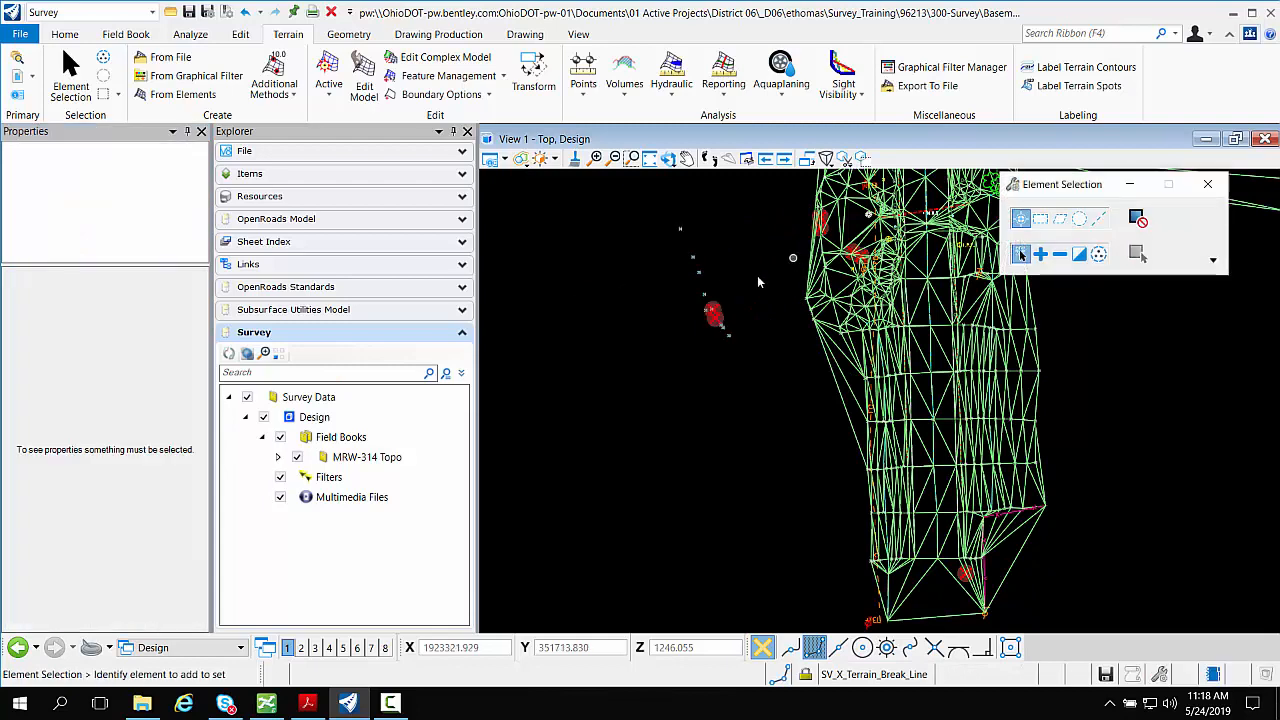
Select the group of outlying points east of the road and set their terrain model attribute to Do Not Include.
scroll(777, 291, down, 3)
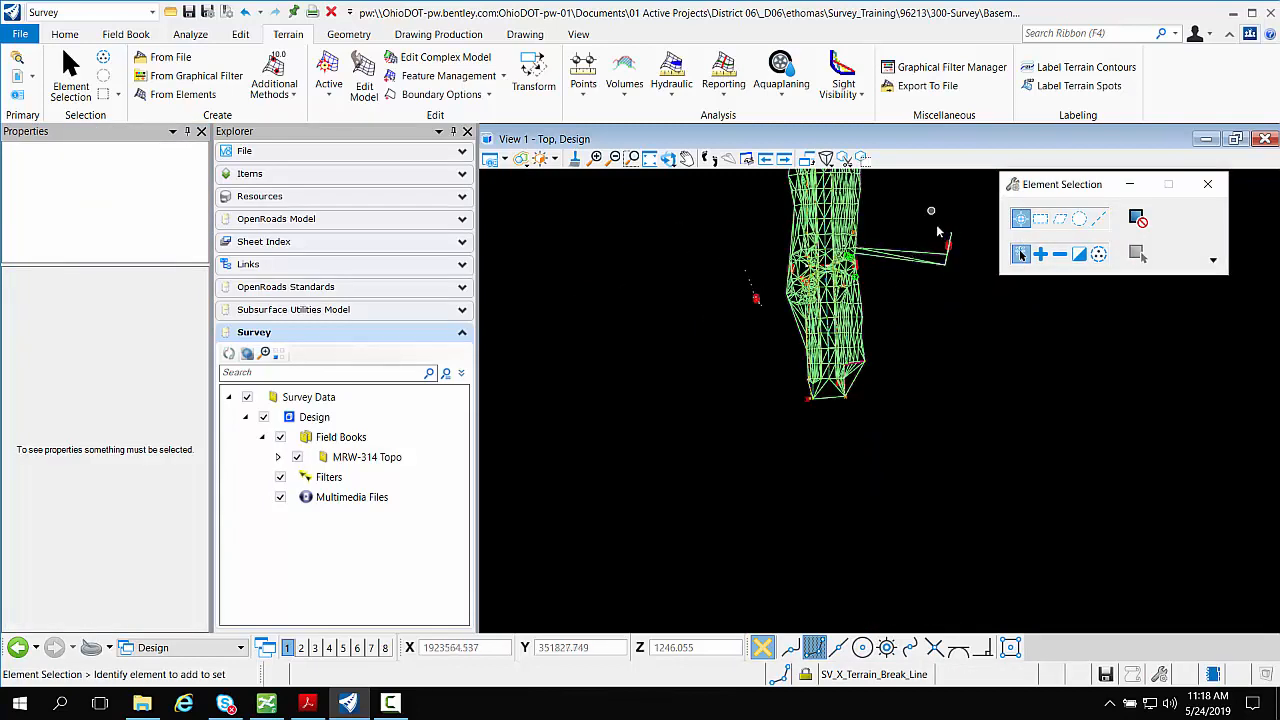
drag(938, 232, 966, 291)
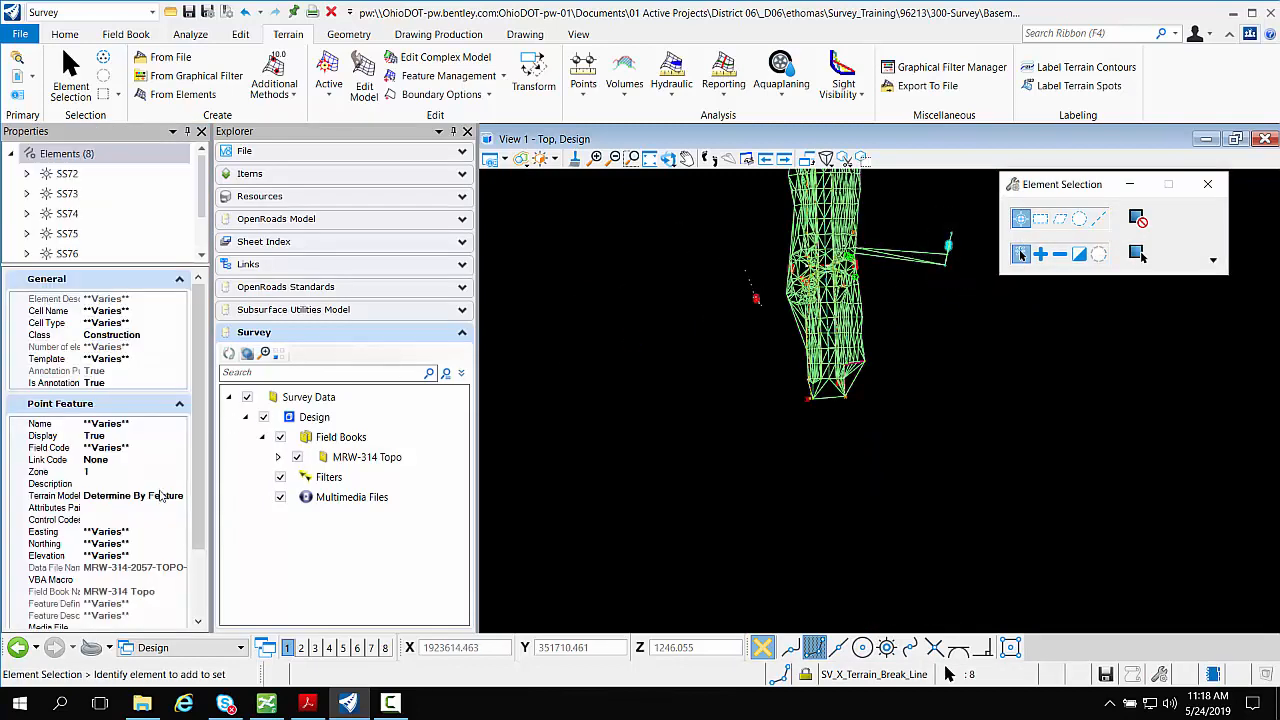
click(160, 495)
click(179, 496)
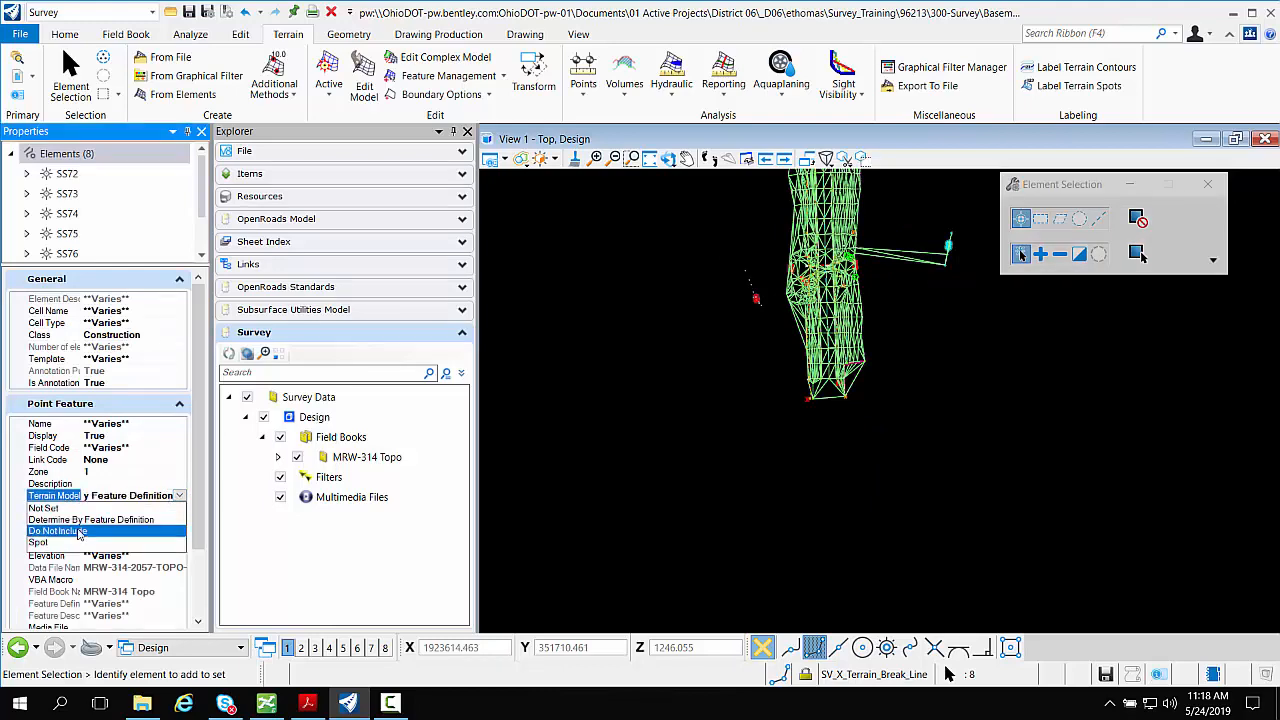
click(78, 532)
click(631, 326)
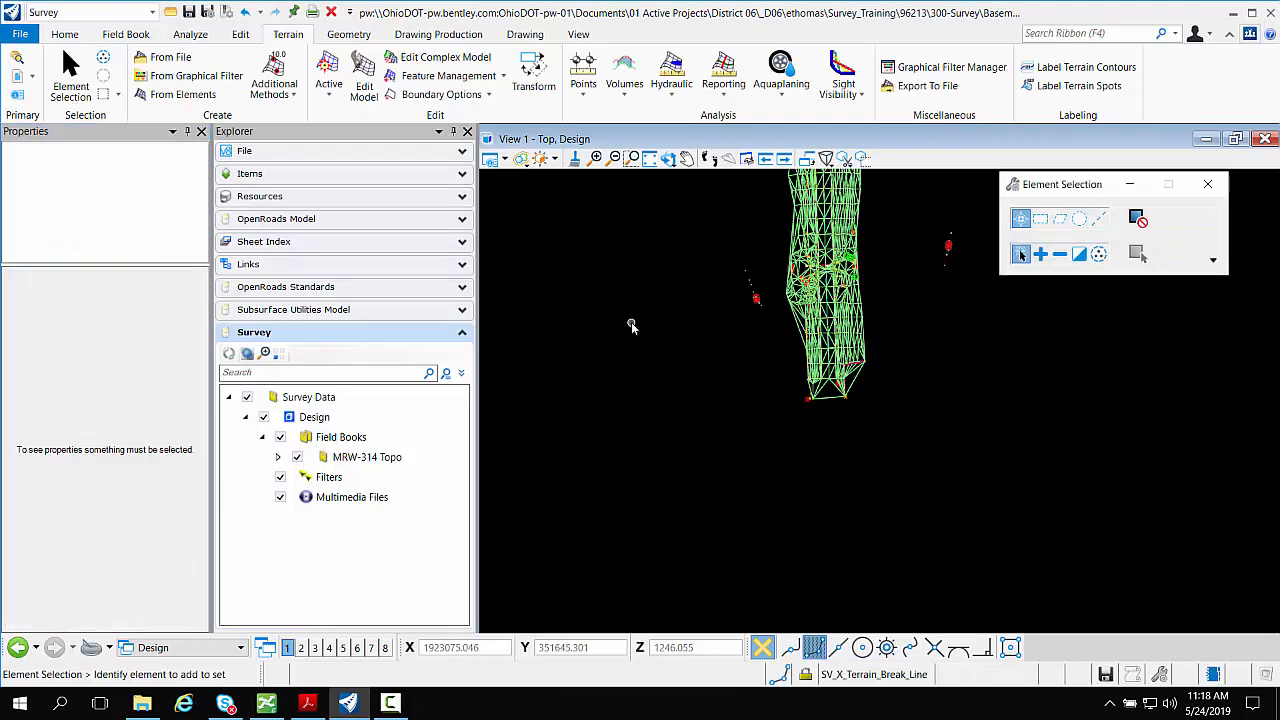
Exclude the two points SS178 and SS179 at the southeast end from the terrain model by setting their attribute to Do Not Include.
scroll(870, 379, up, 3)
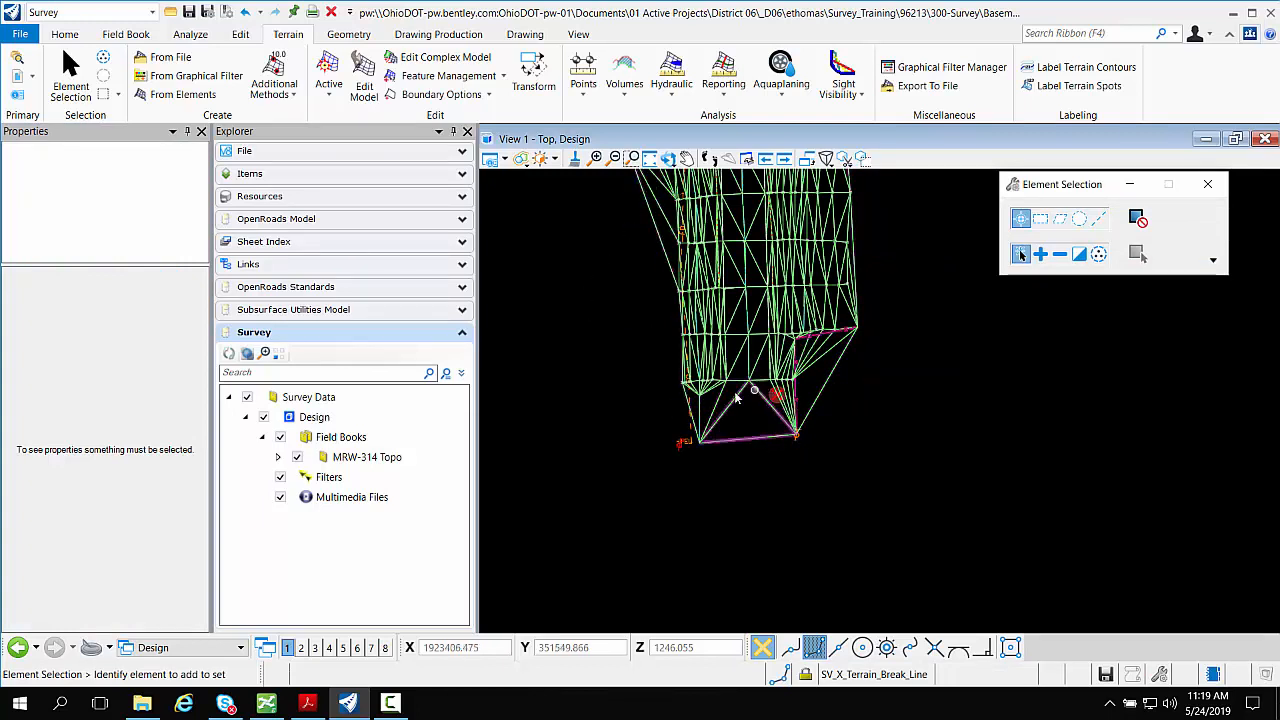
scroll(769, 395, up, 1)
scroll(769, 395, up, 1)
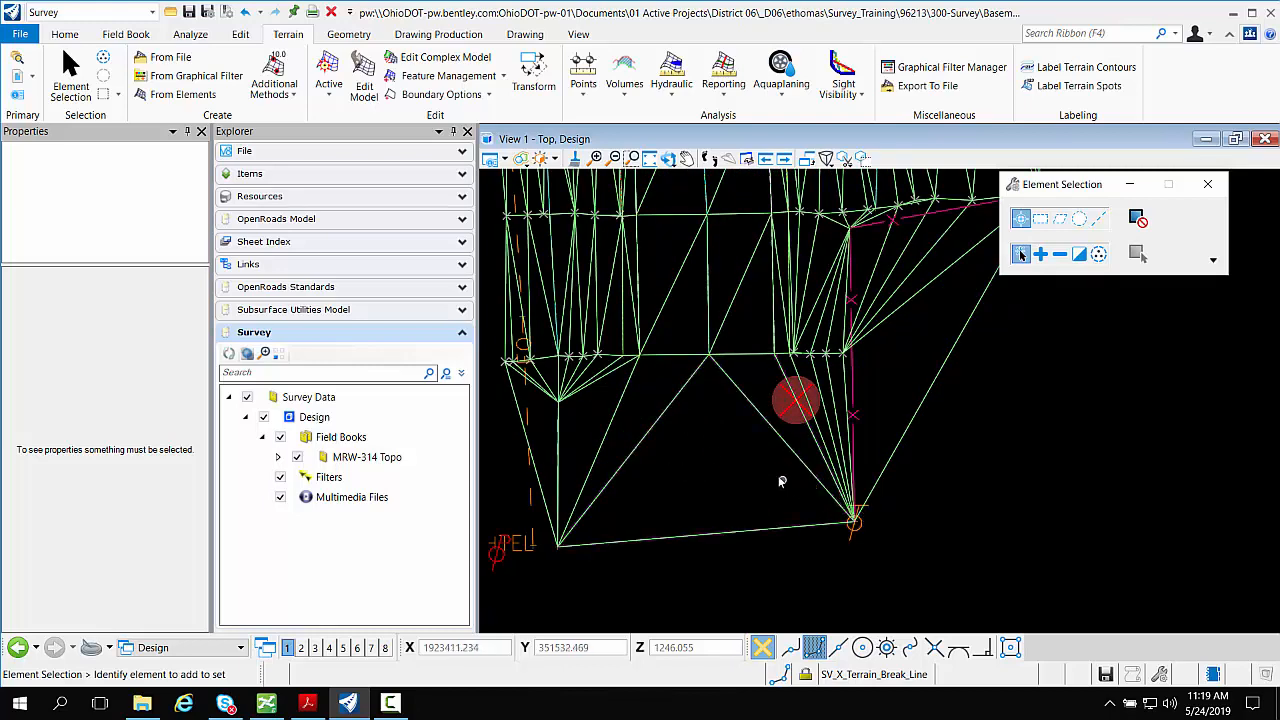
drag(900, 572, 774, 473)
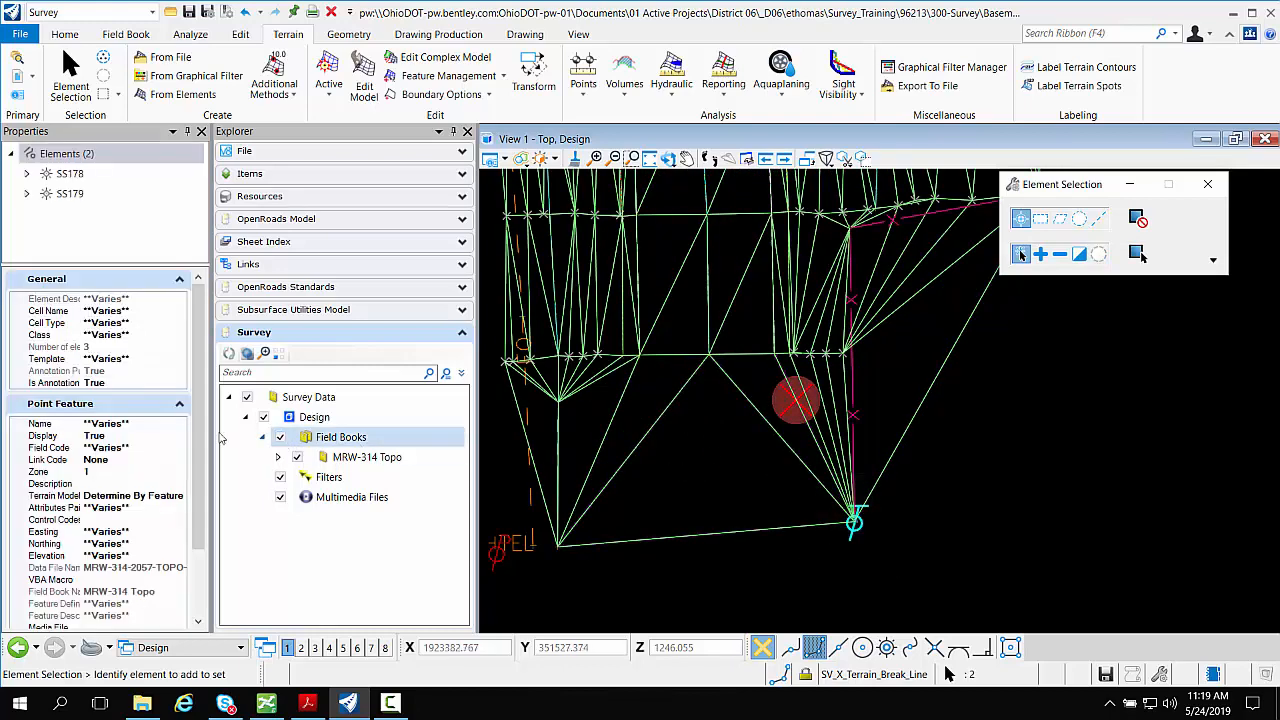
click(163, 500)
click(180, 497)
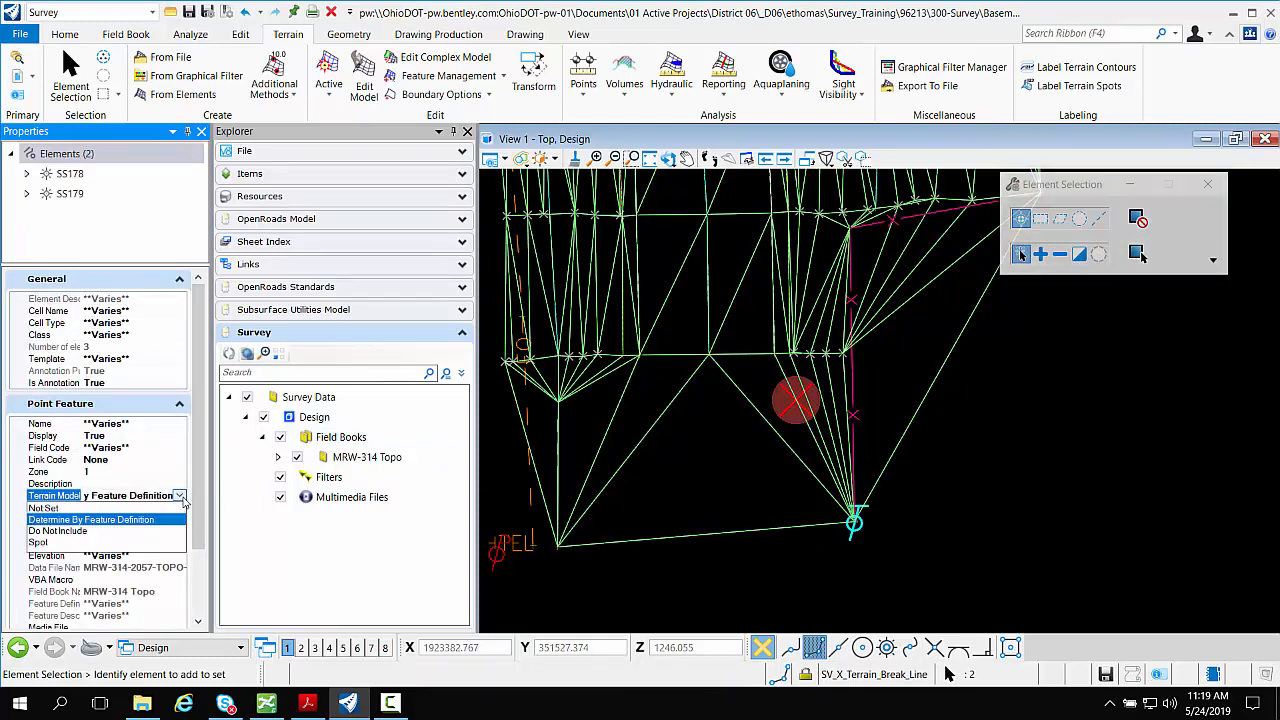
click(96, 533)
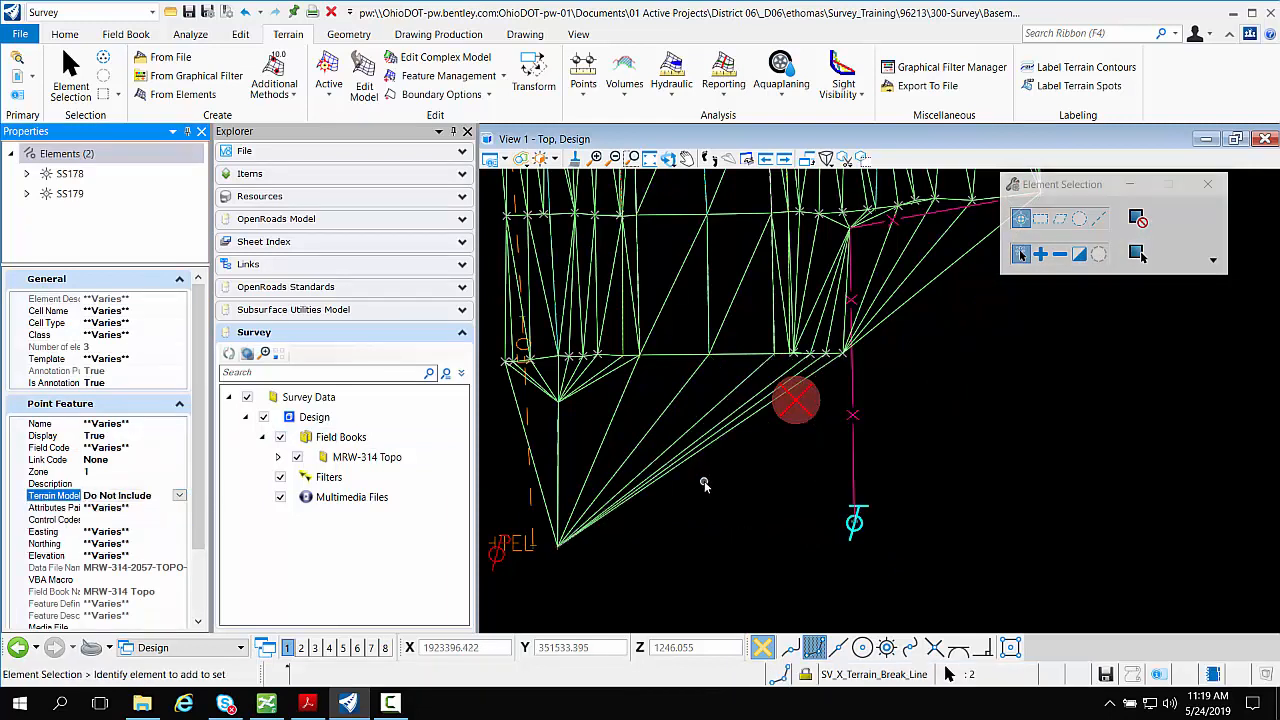
click(702, 479)
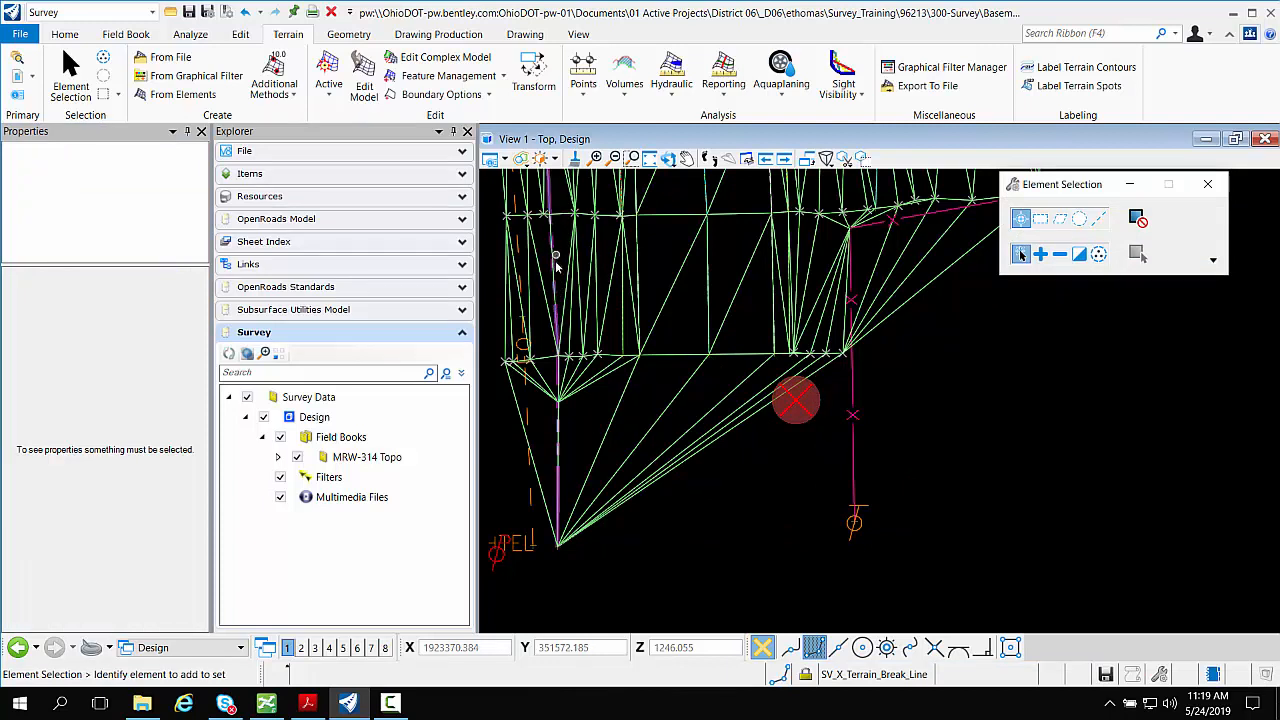
Remove the southernmost point from the ditch center line D1 at the south end of the terrain model.
mouse_move(556, 270)
click(558, 422)
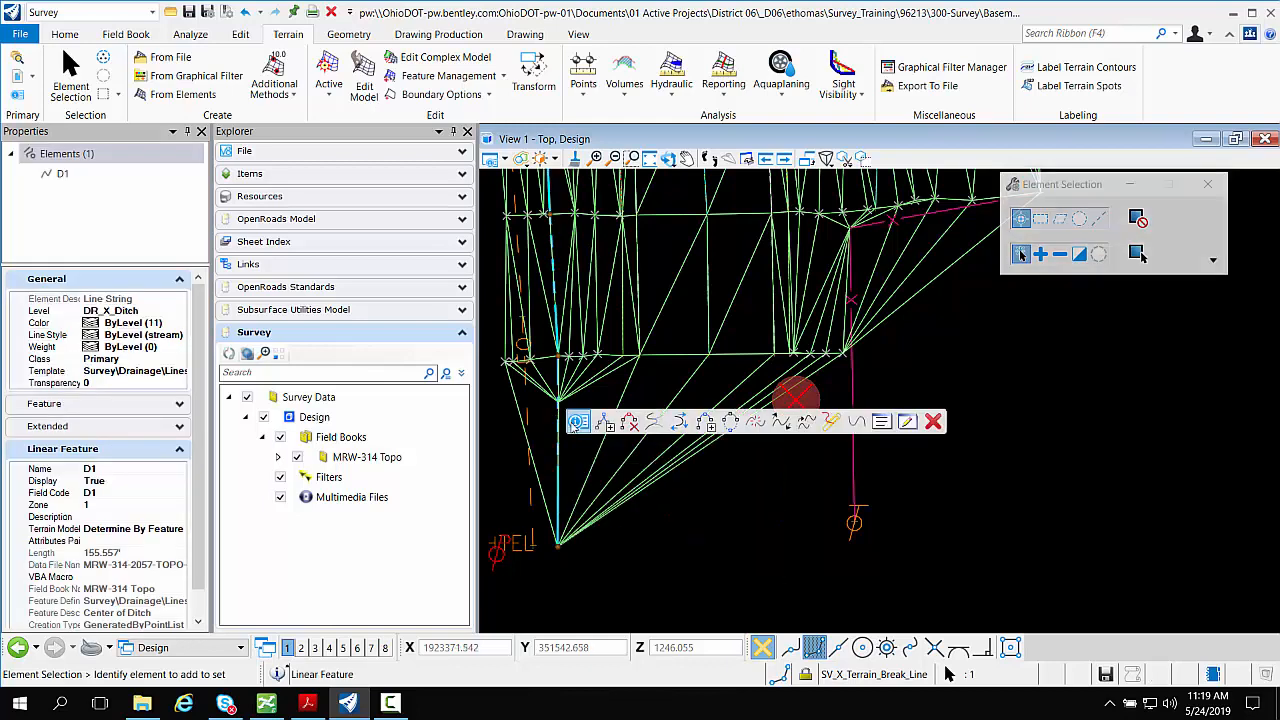
click(579, 424)
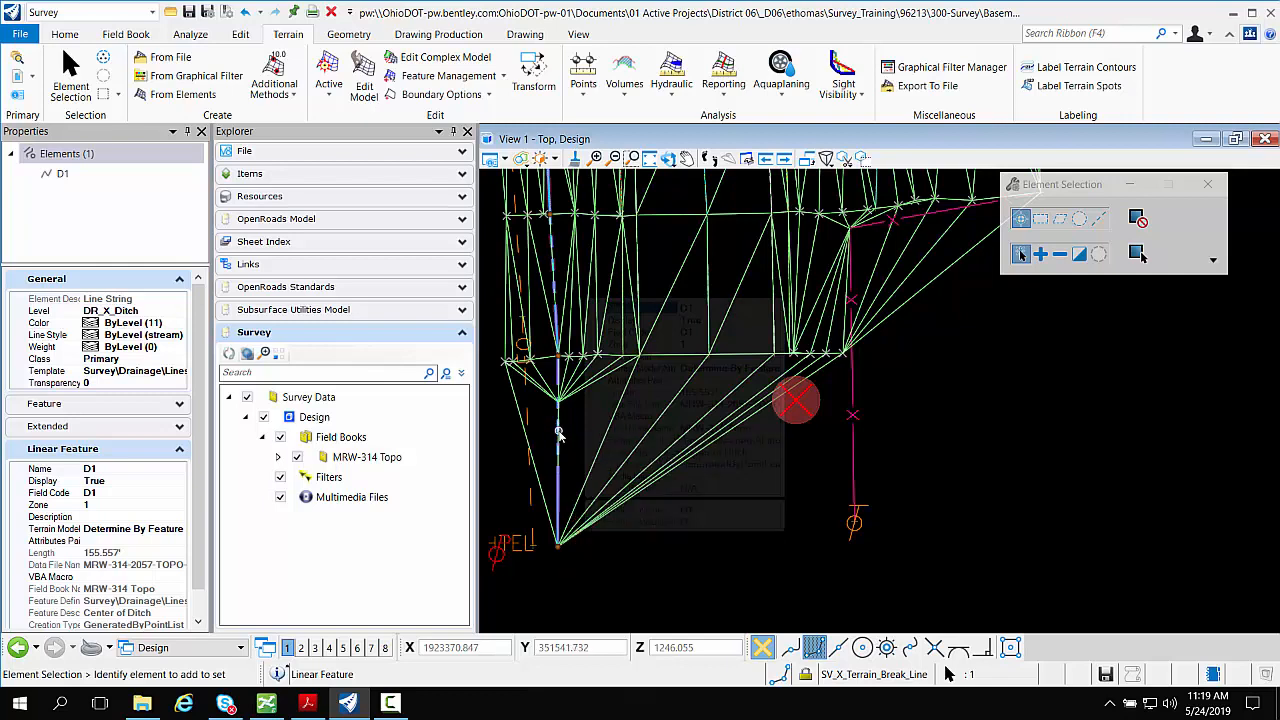
mouse_move(559, 432)
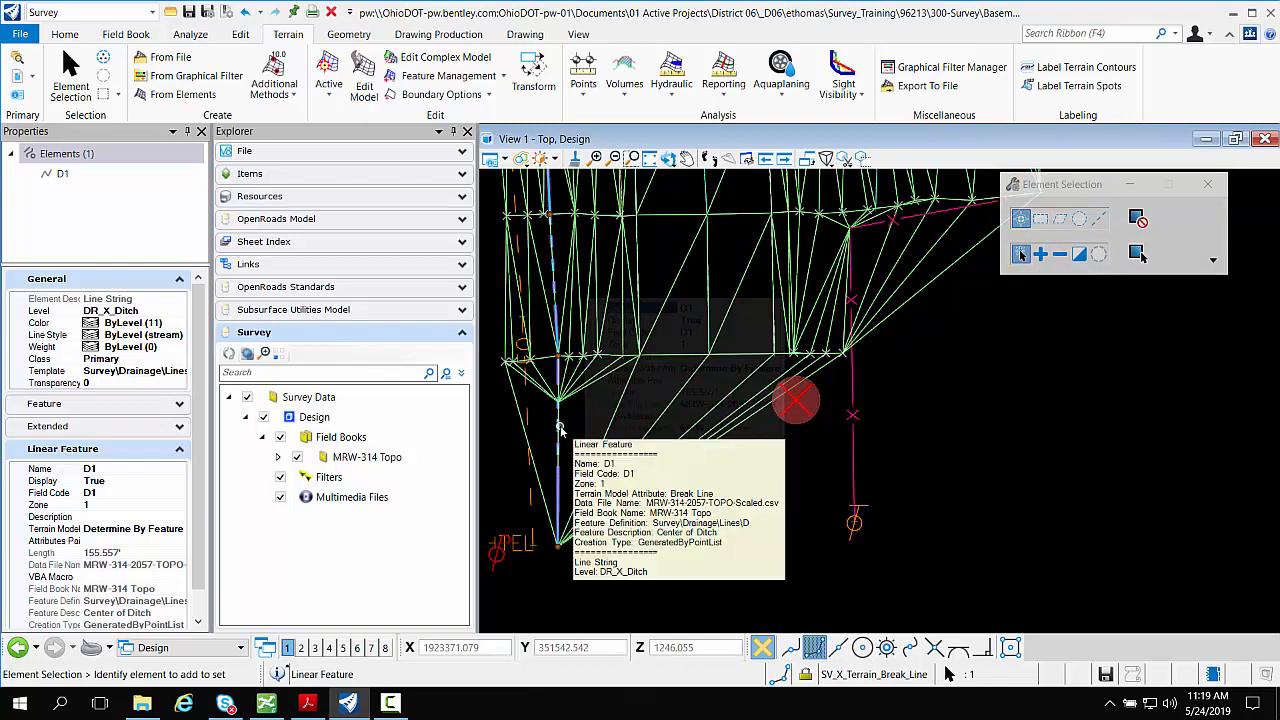
click(504, 423)
click(558, 484)
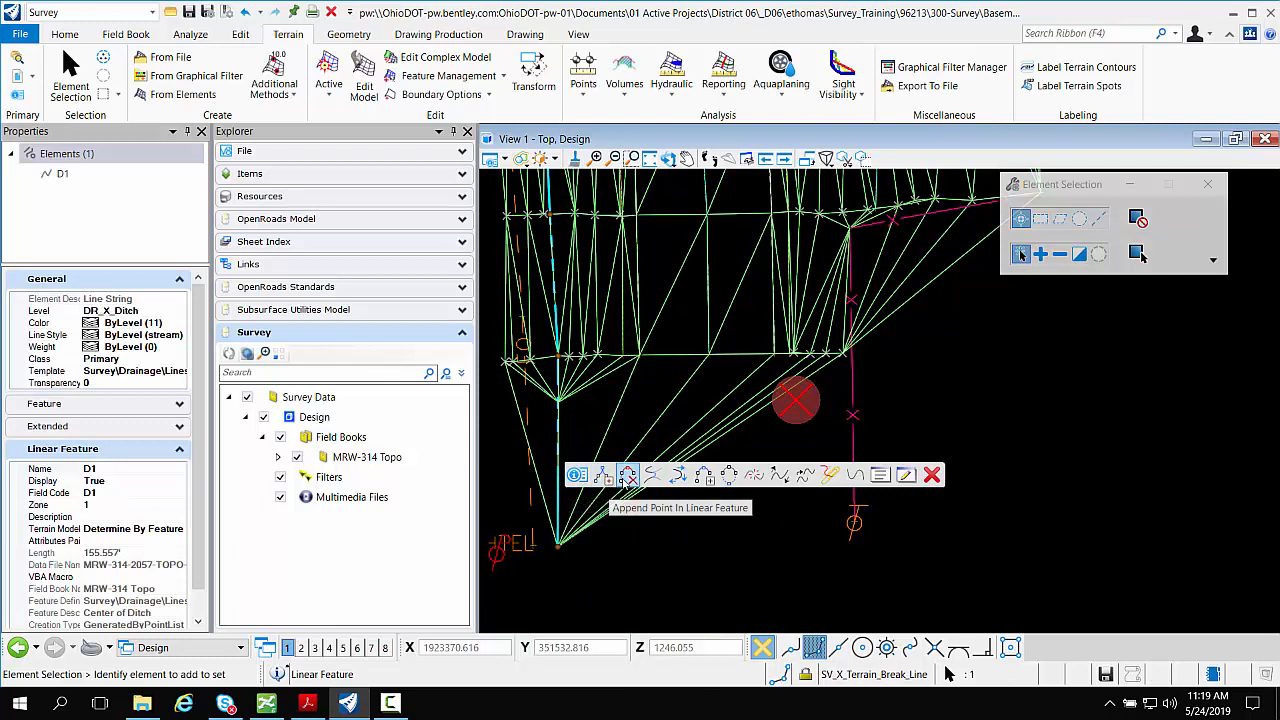
click(627, 476)
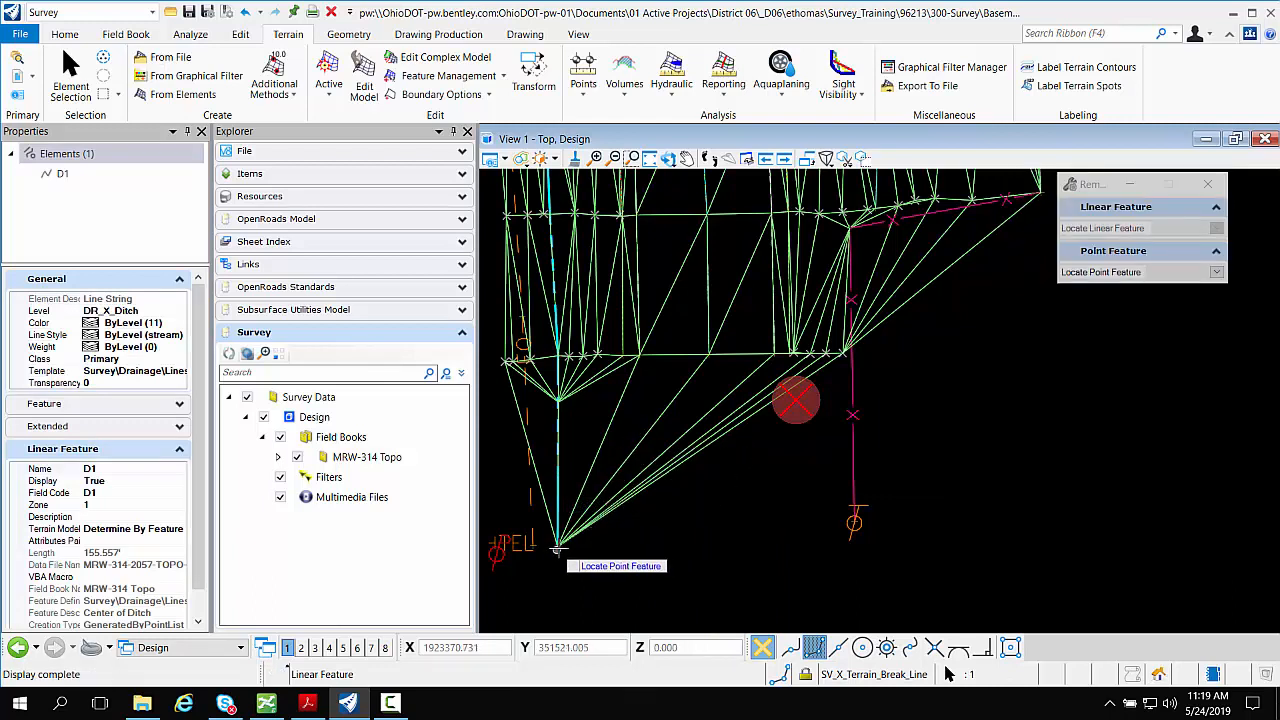
click(563, 546)
click(627, 500)
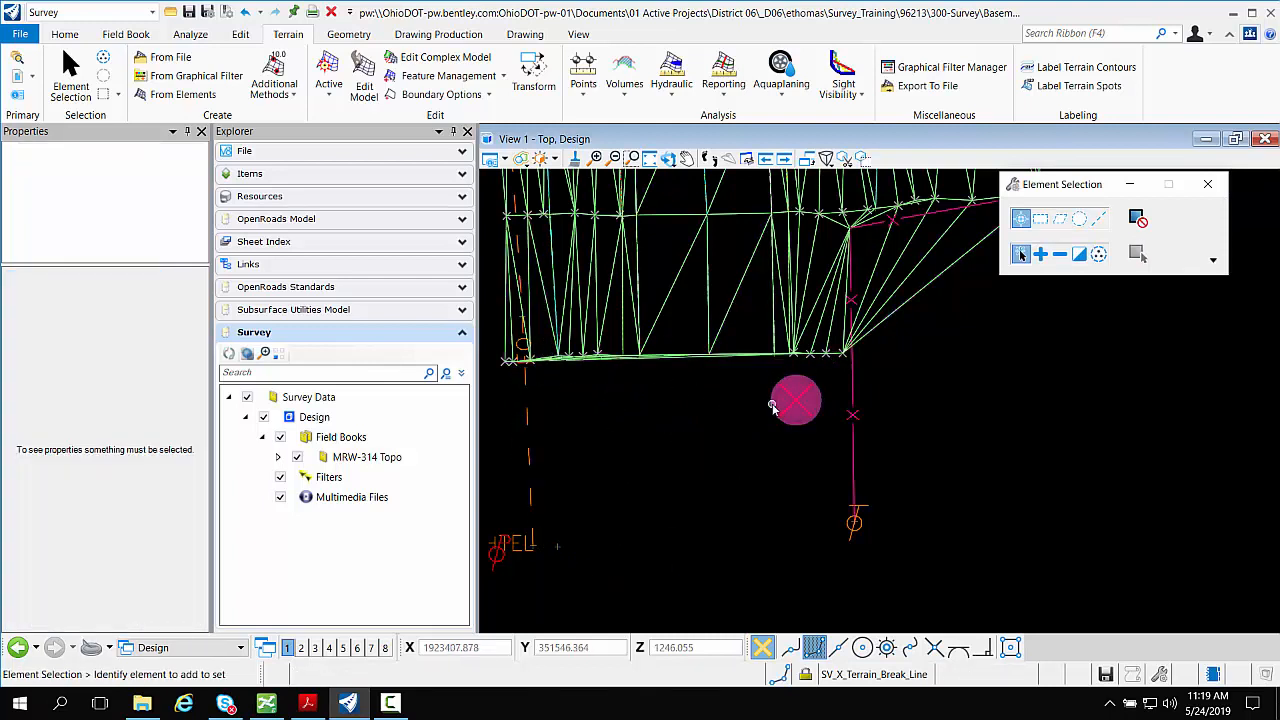
Add a boundary to the terrain model using the Add Ruled Boundary method and the X_Terrain_Boundary feature definition.
scroll(689, 286, down, 2)
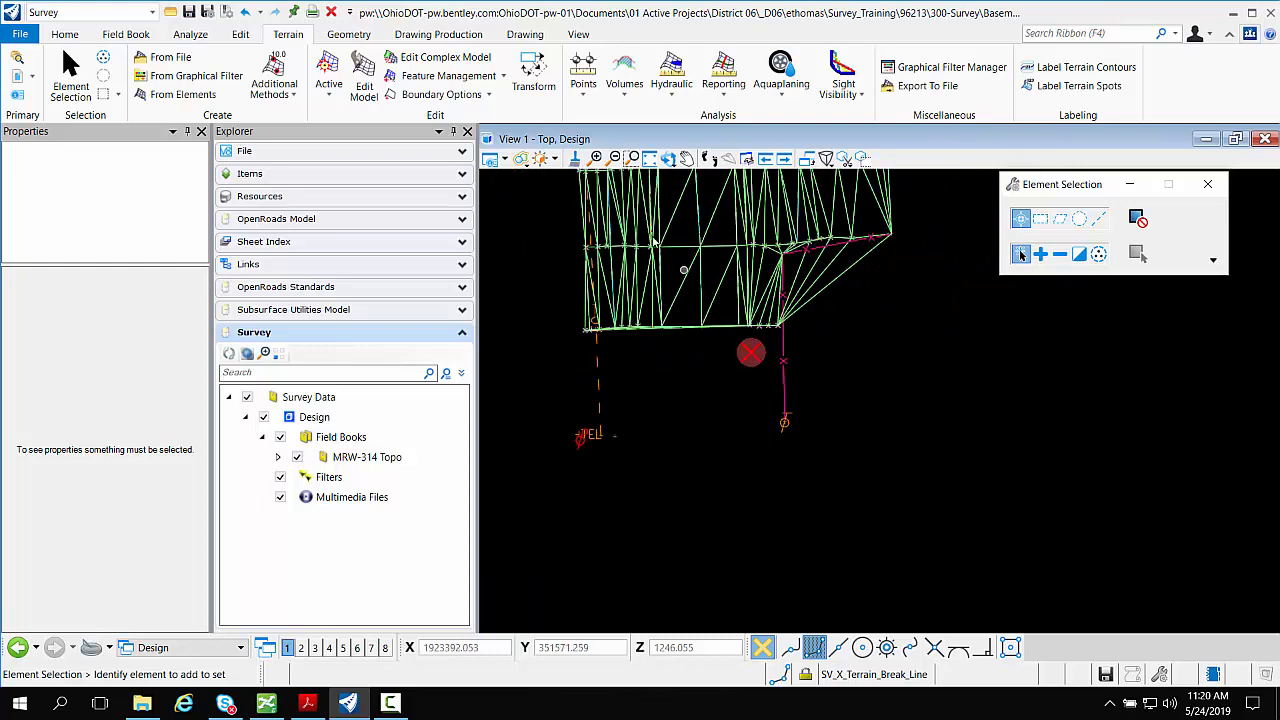
scroll(568, 205, down, 2)
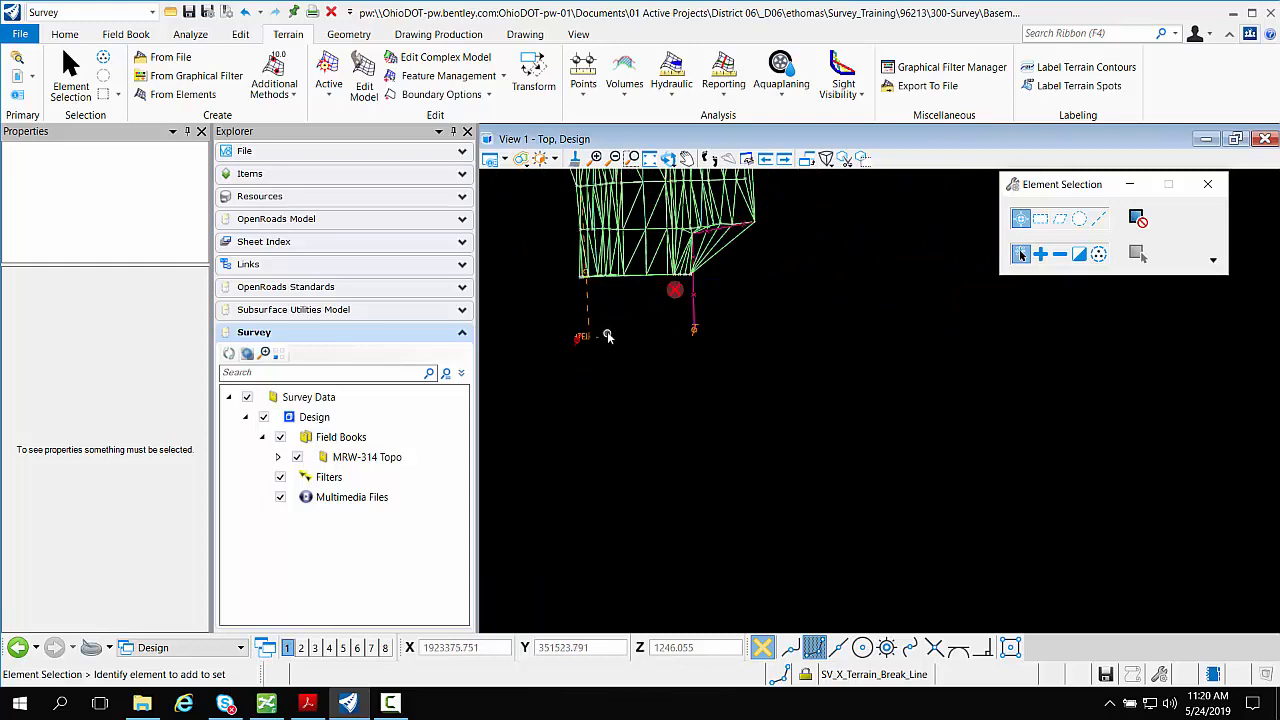
scroll(703, 242, up, 2)
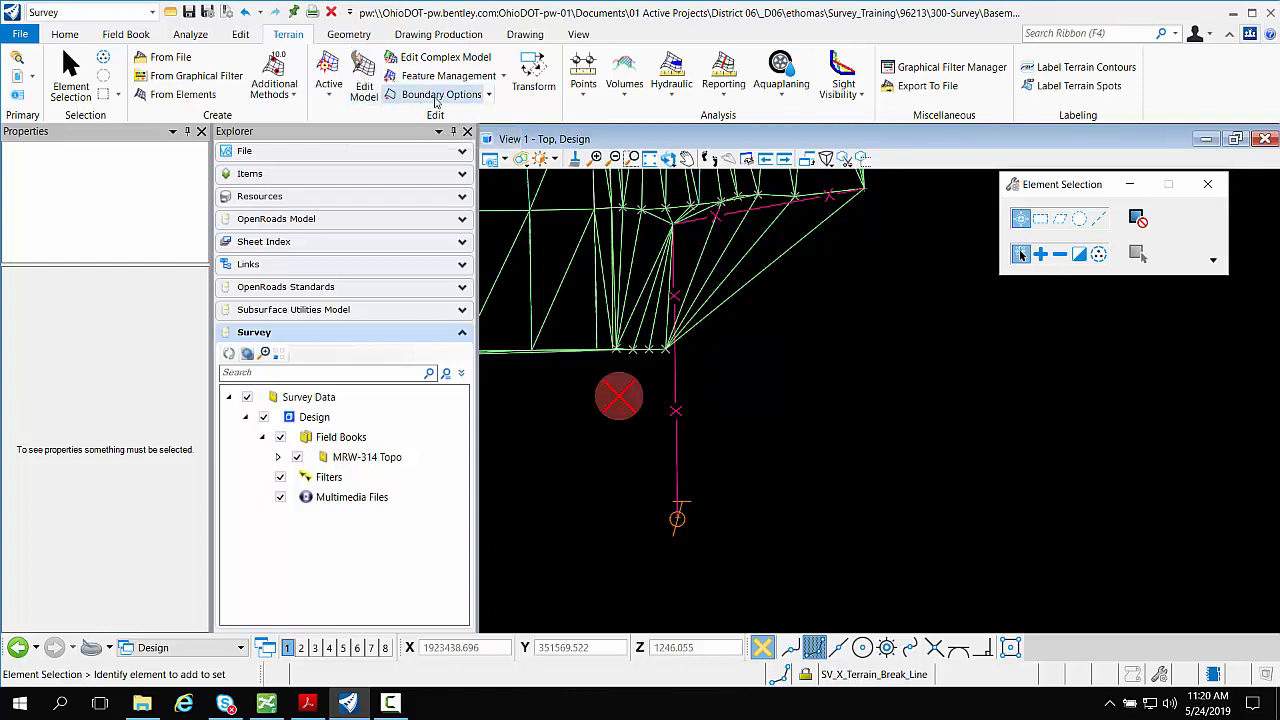
click(490, 96)
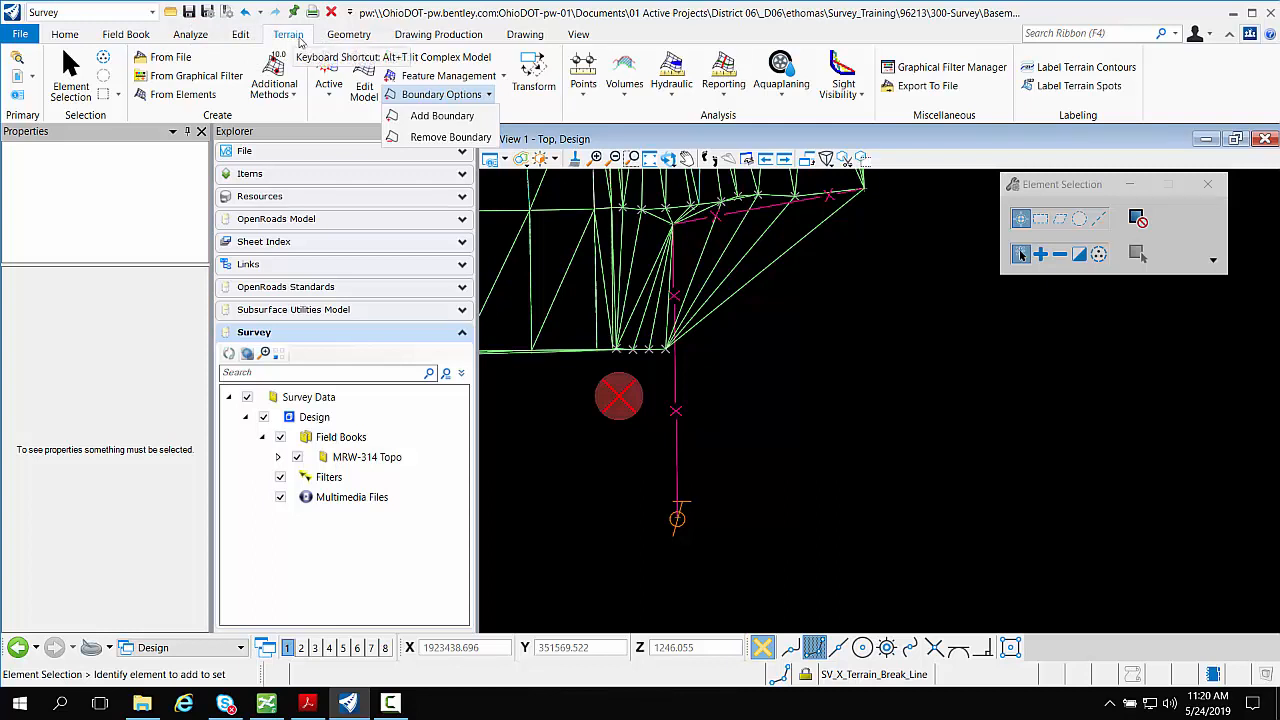
click(441, 116)
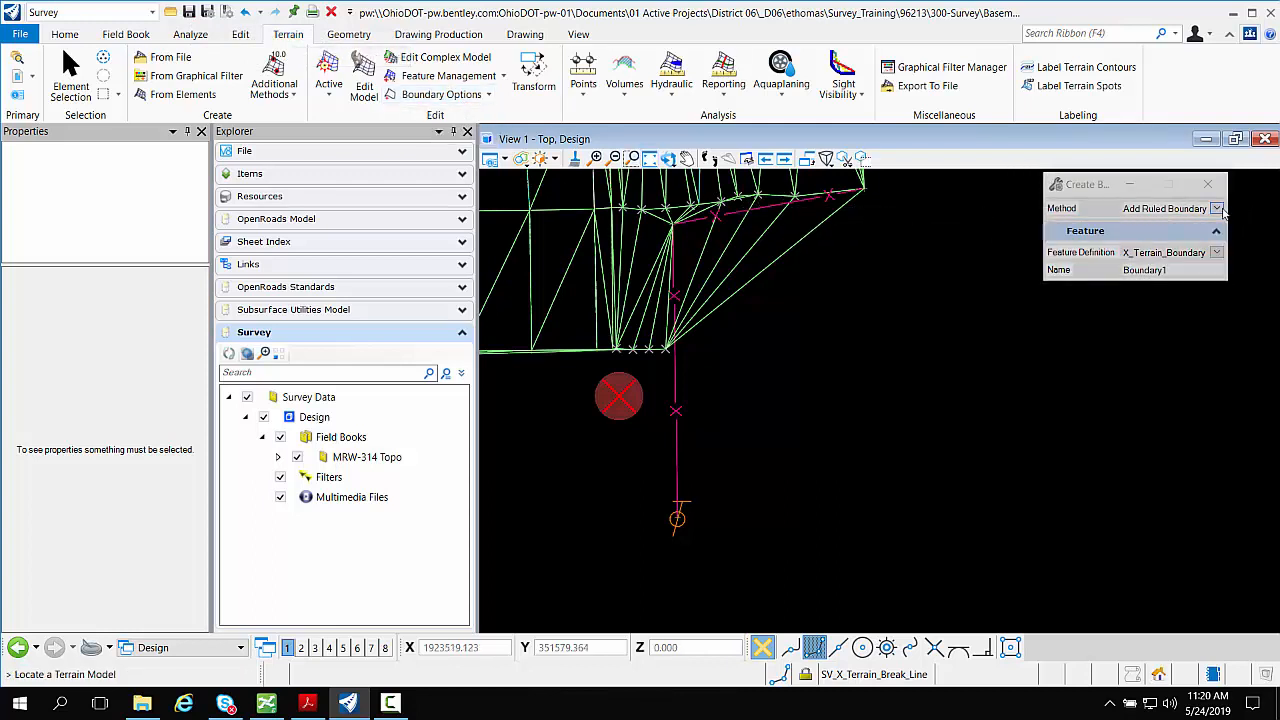
click(1216, 208)
click(1120, 246)
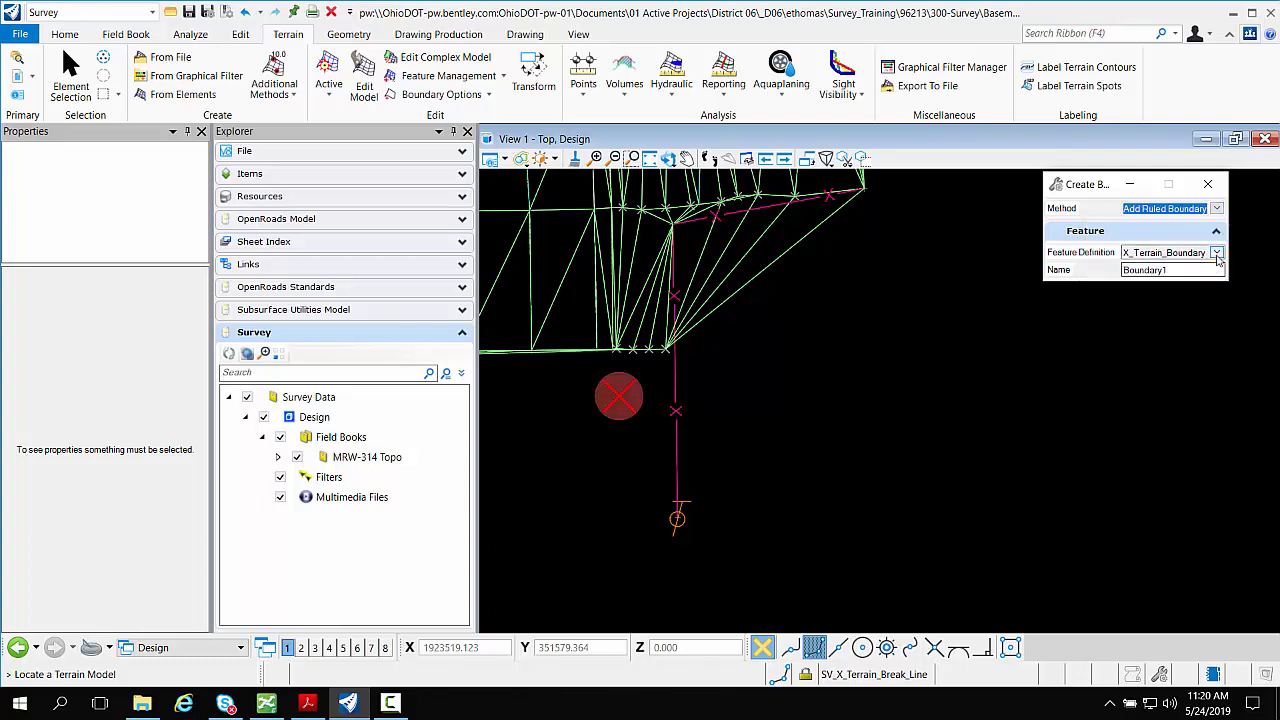
click(1216, 252)
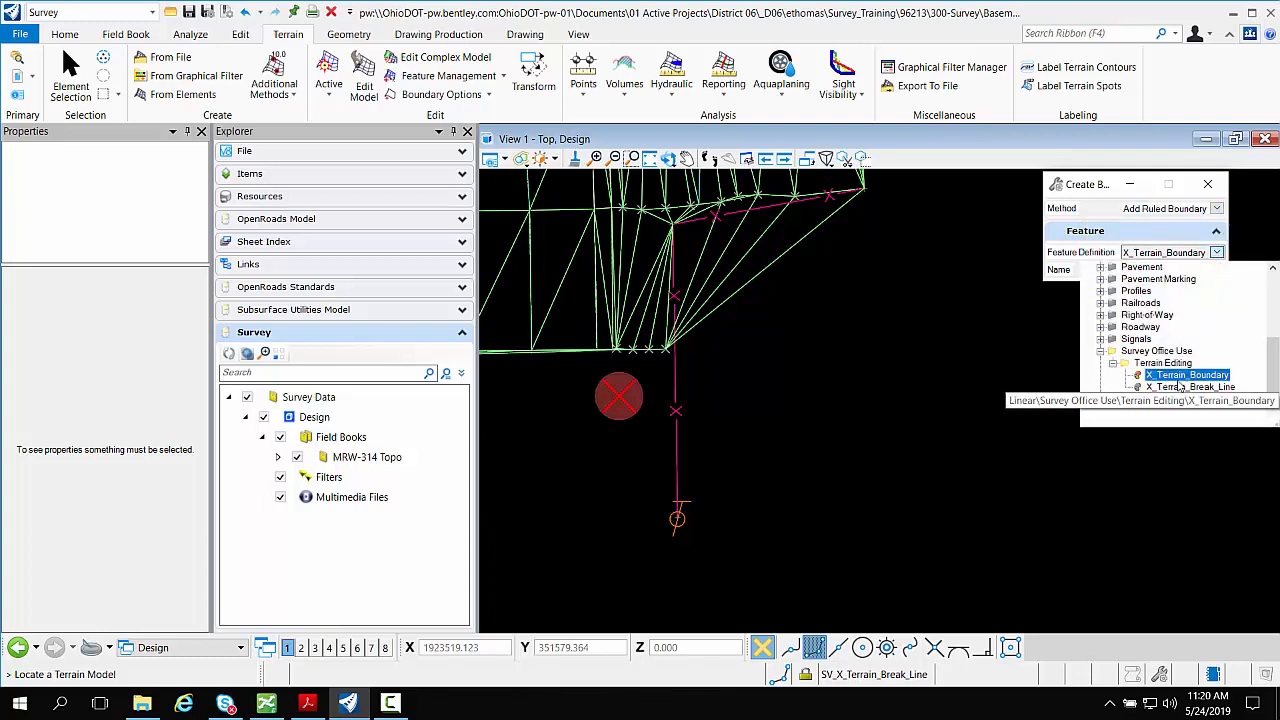
mouse_move(1271, 368)
mouse_down()
mouse_move(1271, 295)
mouse_move(1273, 370)
mouse_up()
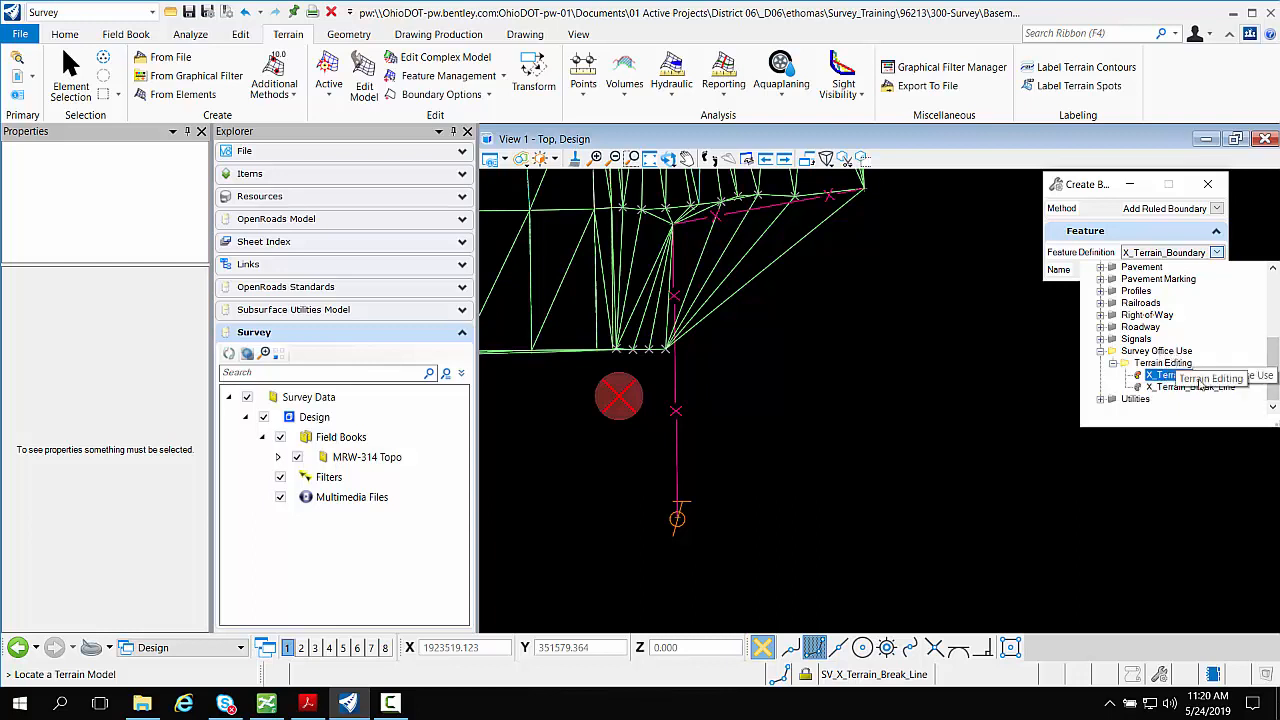
click(1181, 377)
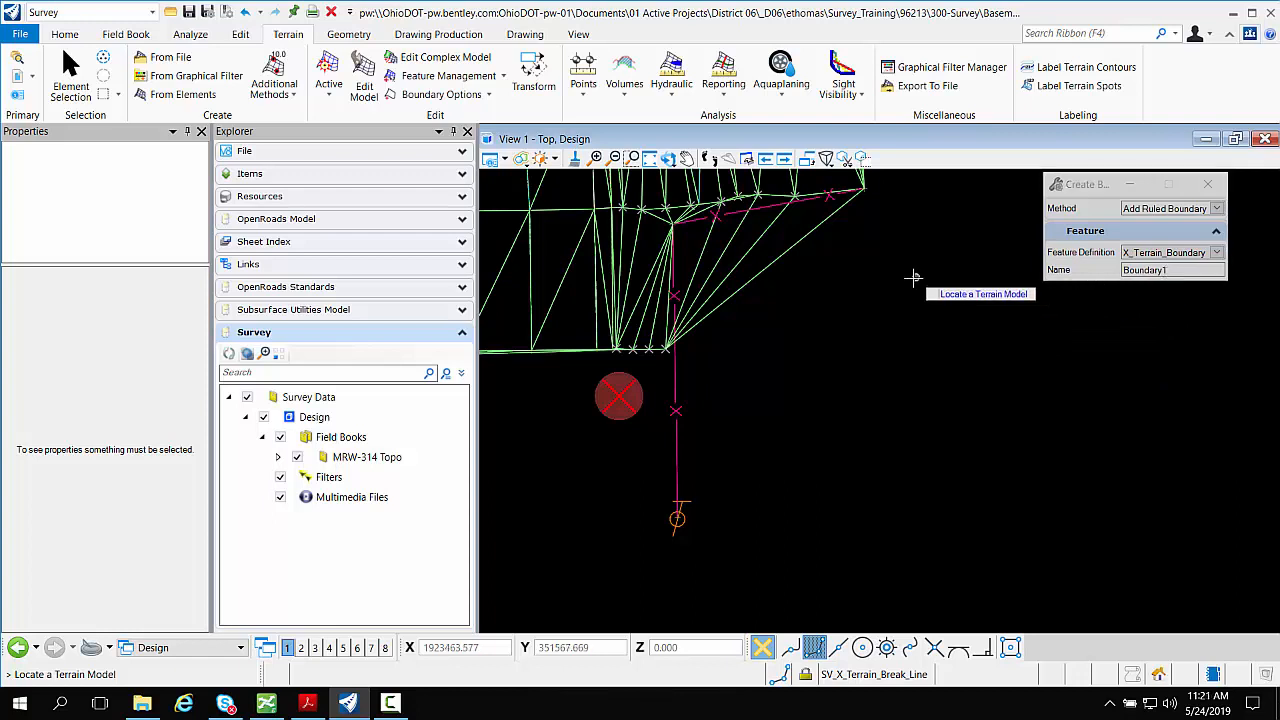
click(779, 257)
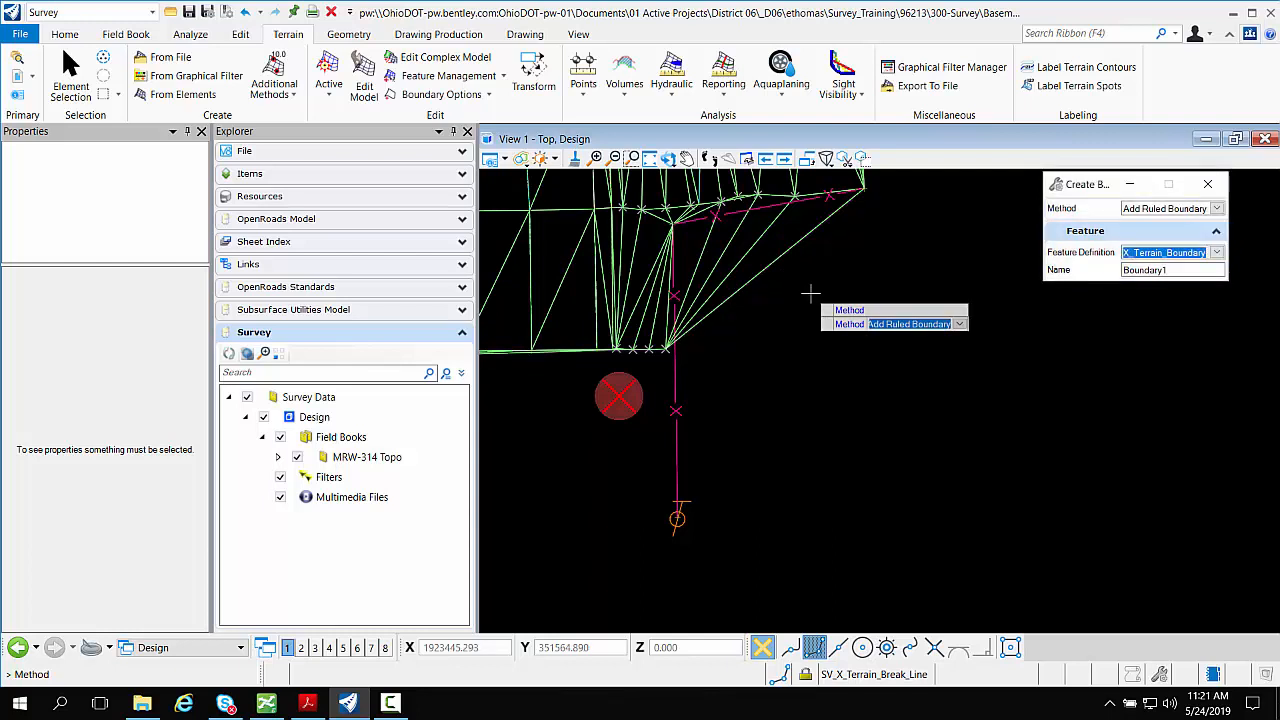
click(811, 293)
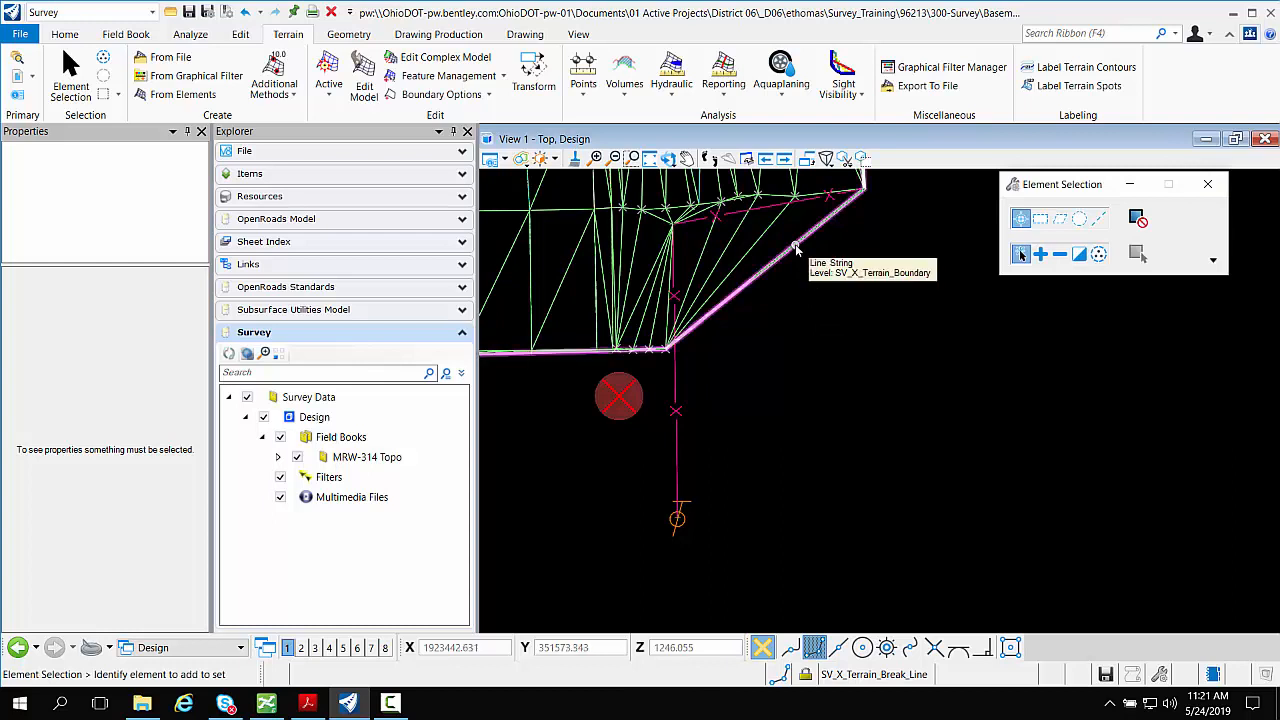
Insert a vertex in the diagonal southeast segment of the terrain boundary, snapped to the inner corner of the magenta line.
scroll(800, 260, down, 2)
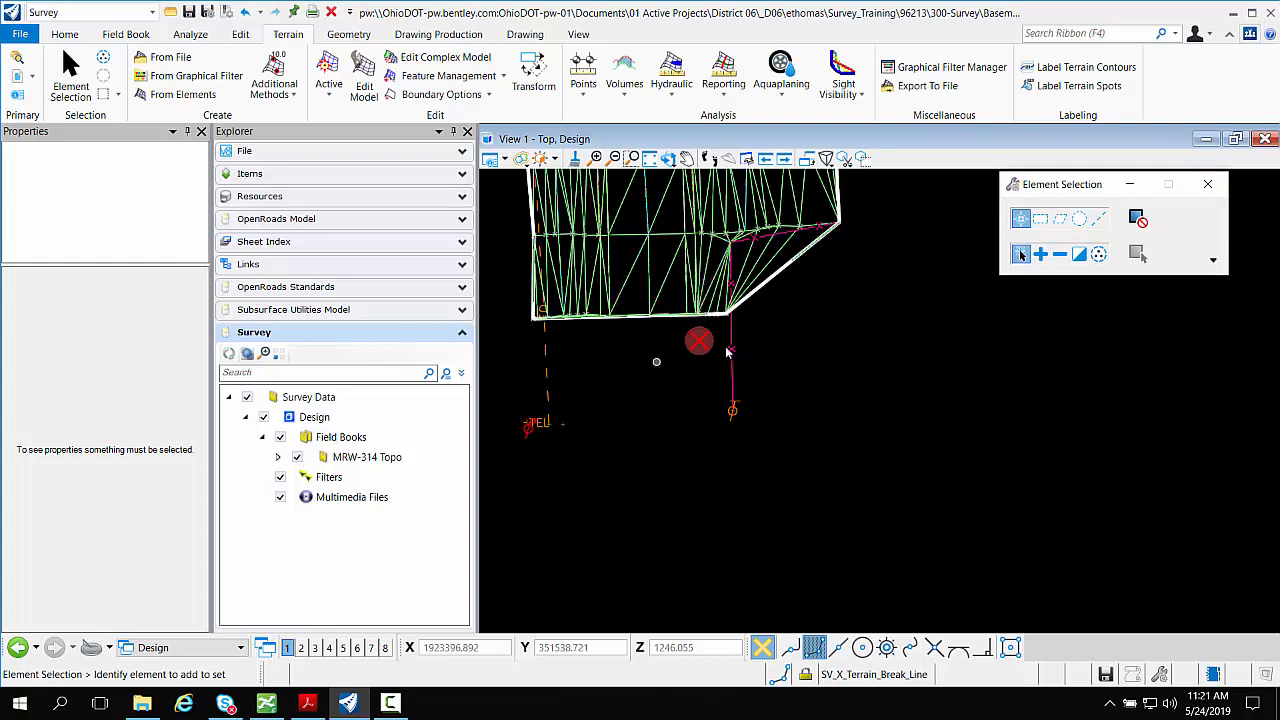
scroll(757, 243, up, 2)
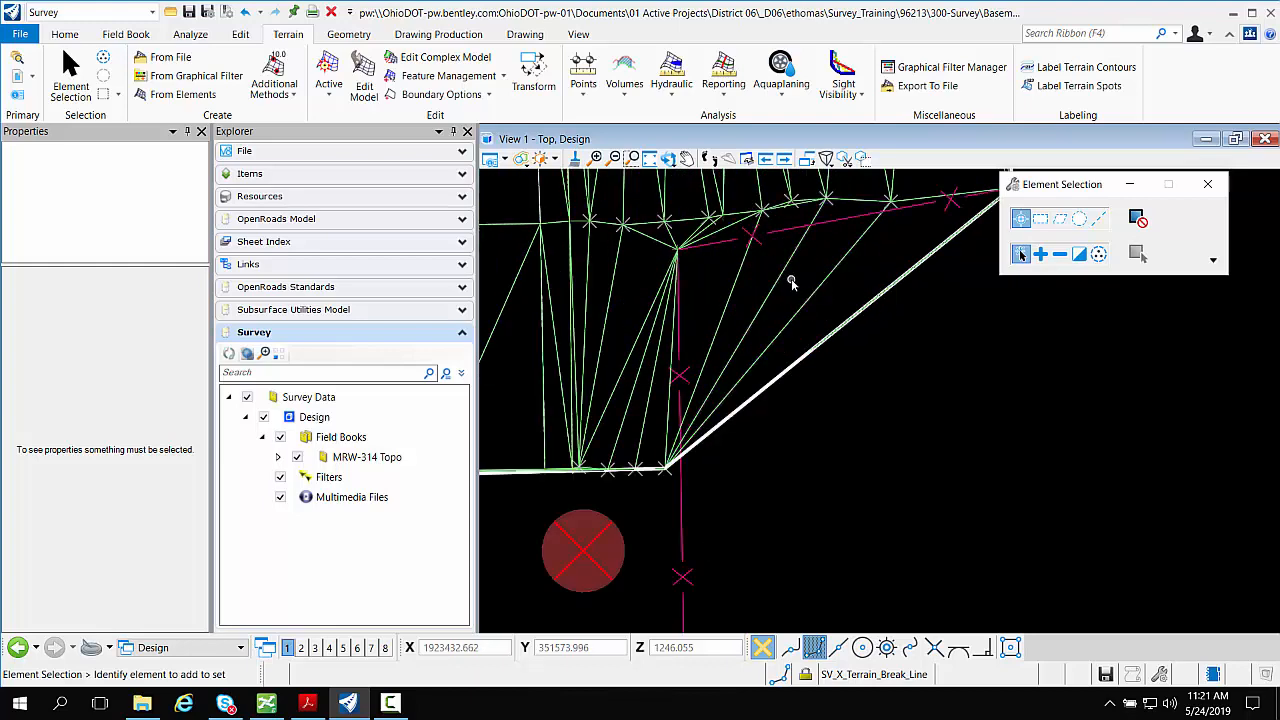
scroll(857, 265, down, 2)
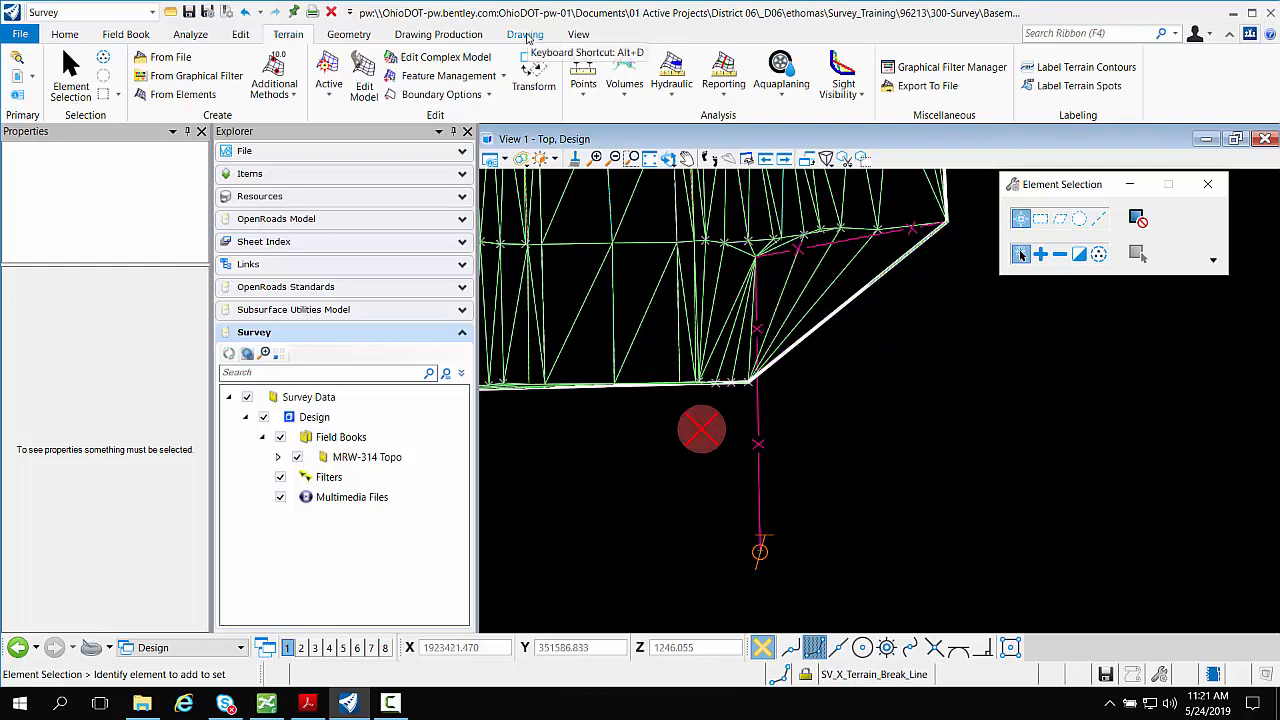
click(525, 35)
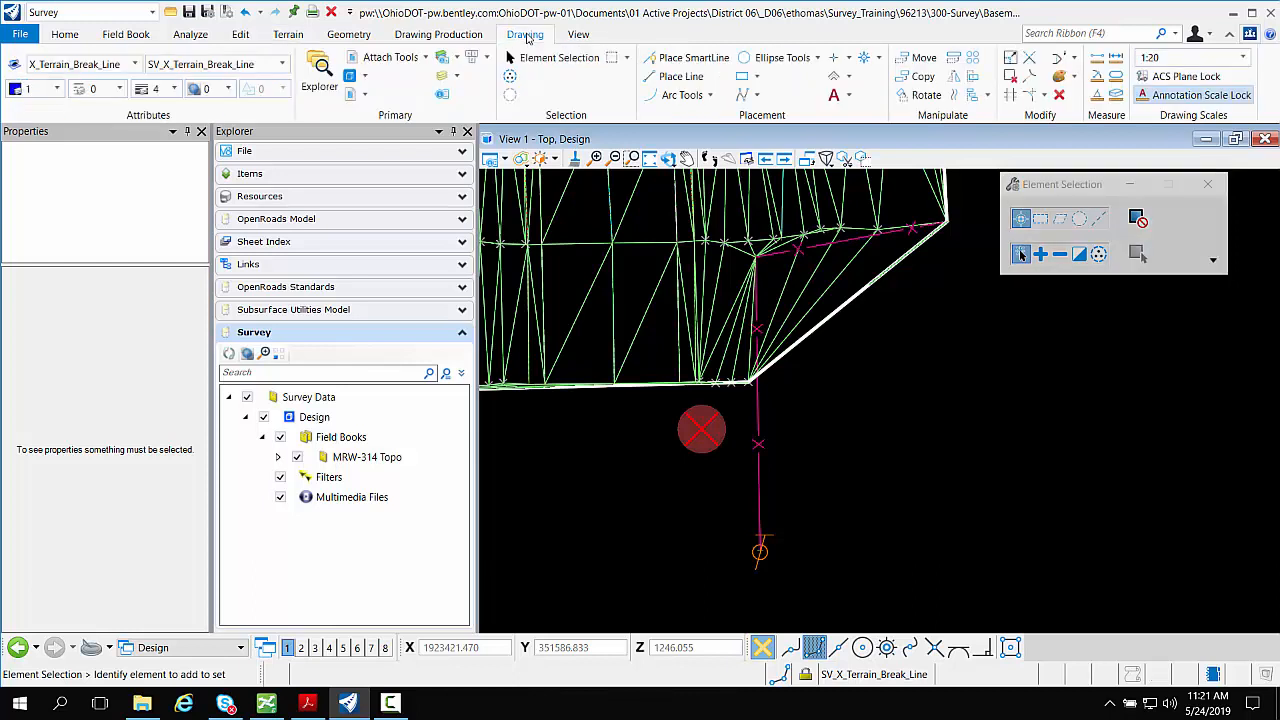
click(1063, 60)
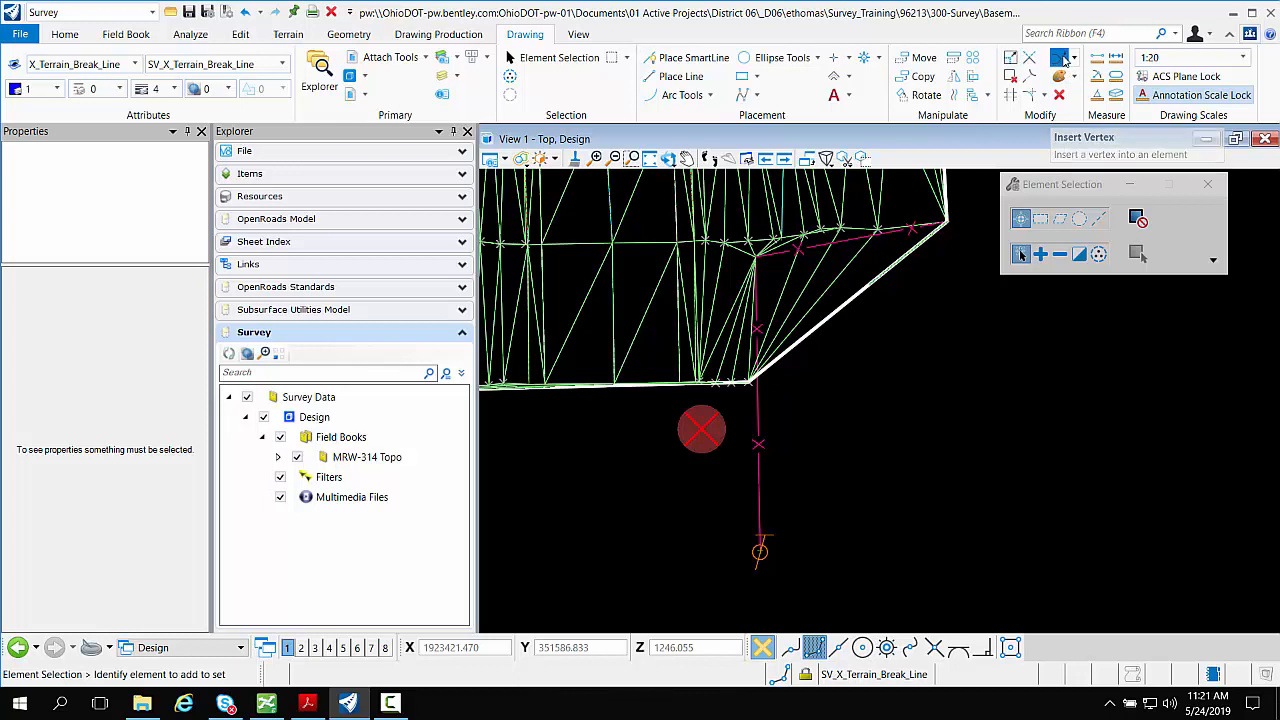
click(853, 295)
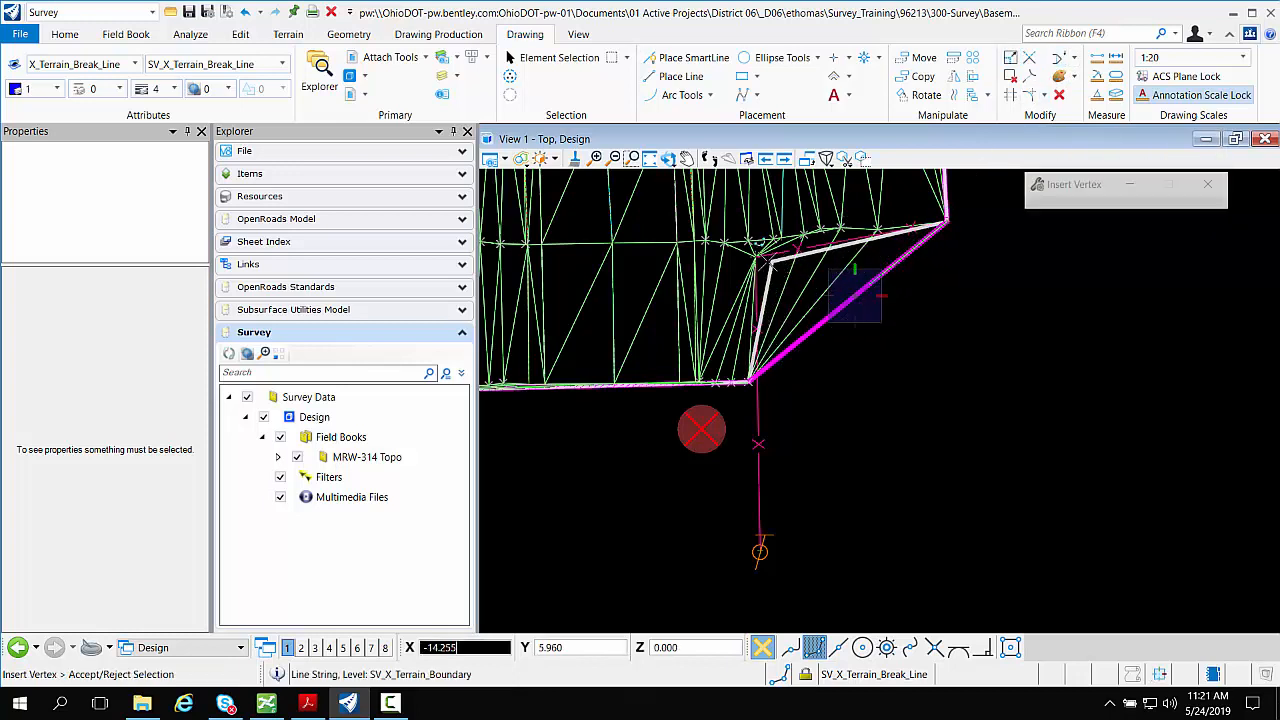
click(757, 258)
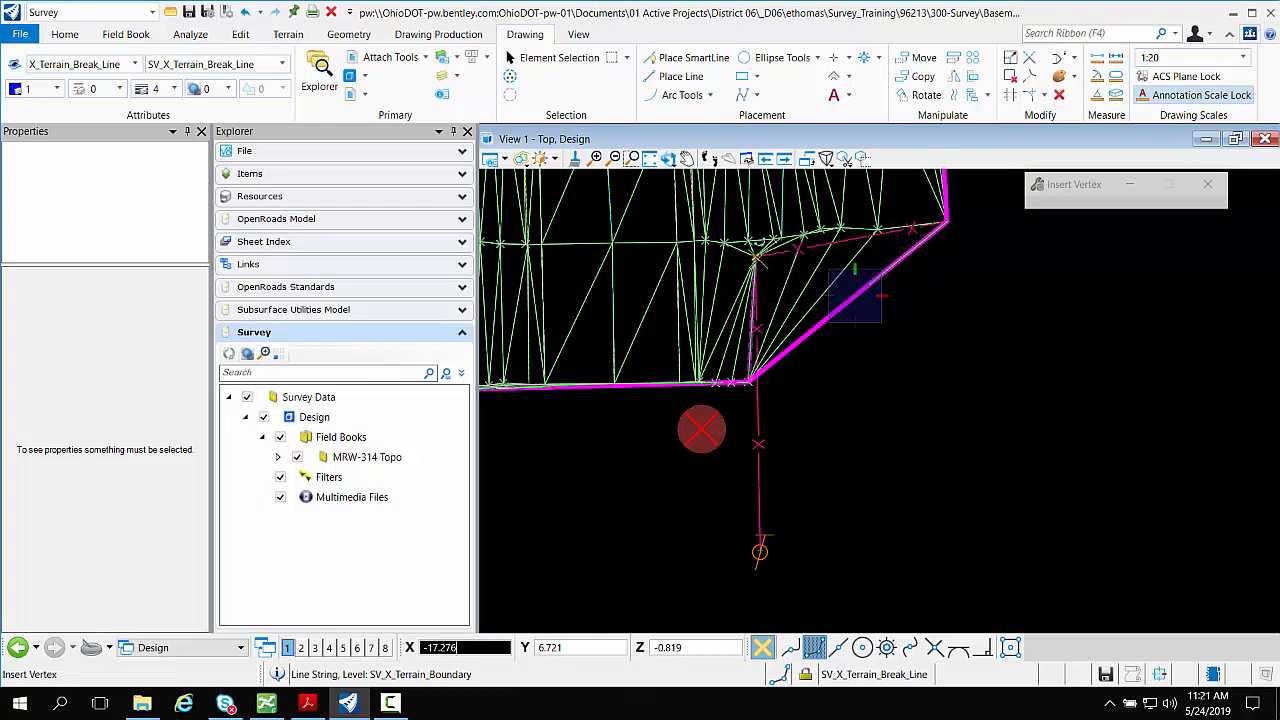
Insert two vertices in the long slanted segment of the western boundary, snapping them to the survey points just inside it.
scroll(808, 303, down, 4)
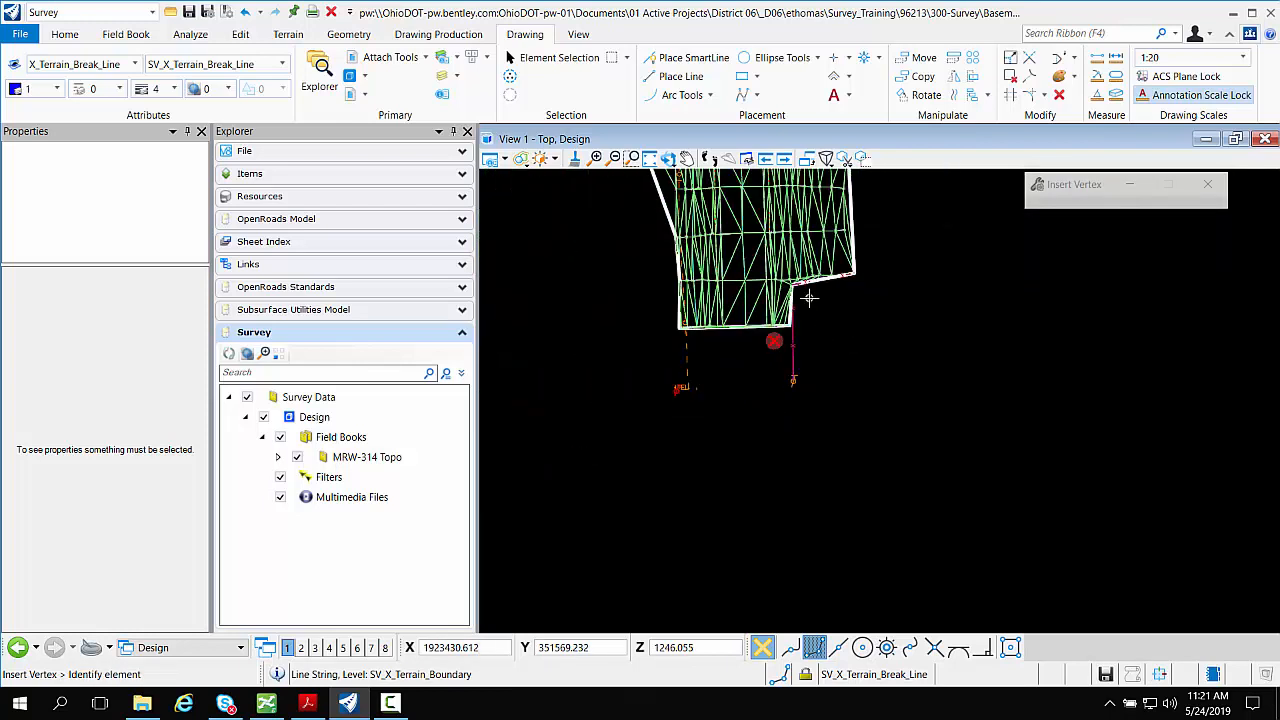
click(686, 158)
drag(679, 203, 734, 378)
scroll(701, 295, up, 2)
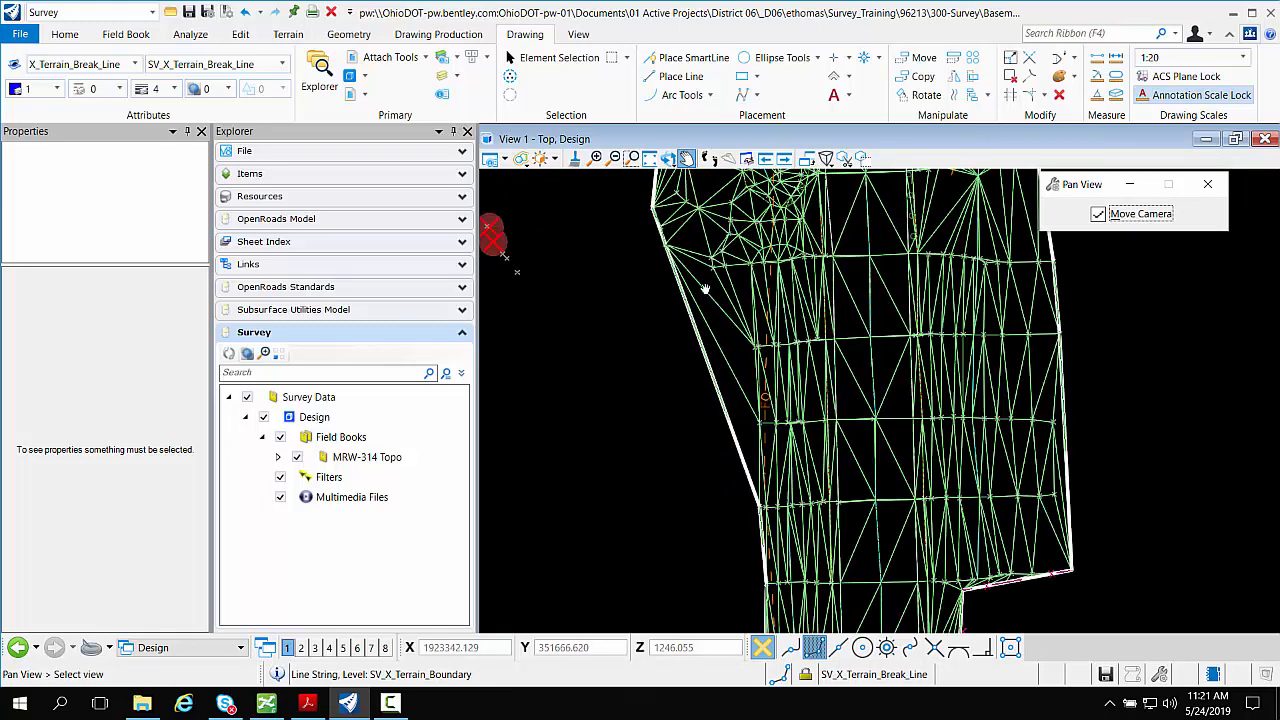
click(1059, 58)
click(700, 340)
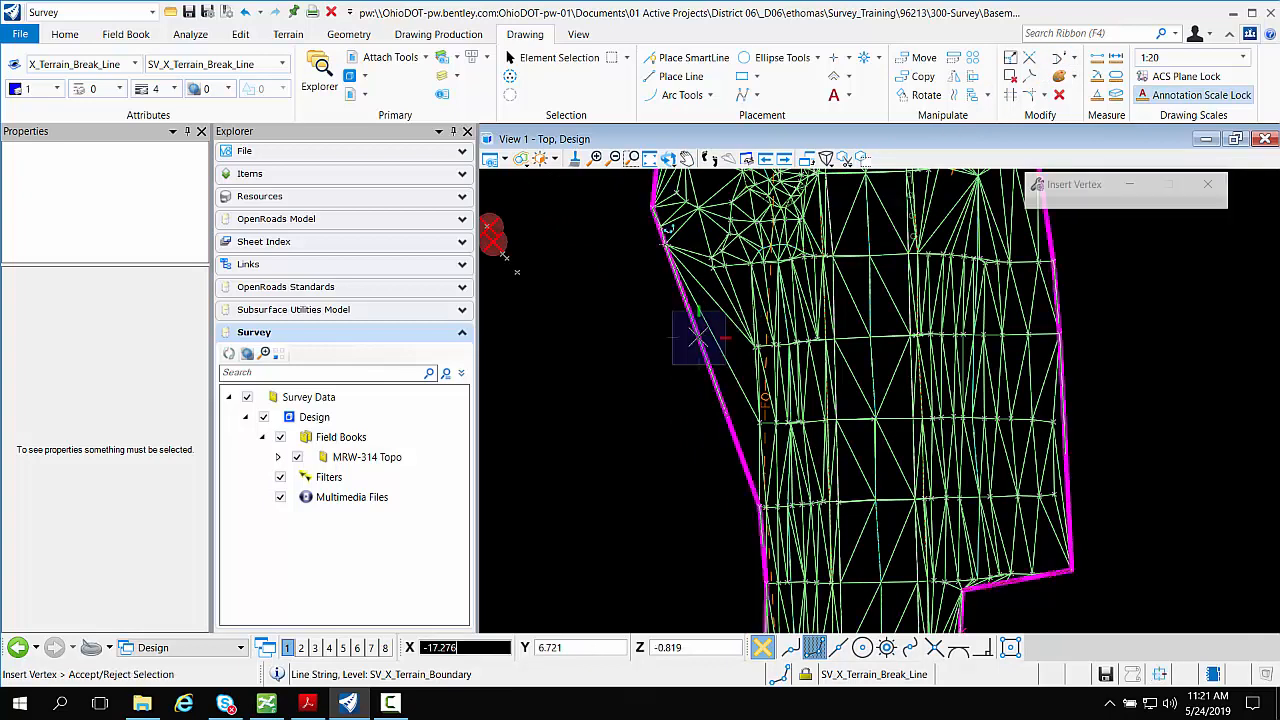
click(713, 270)
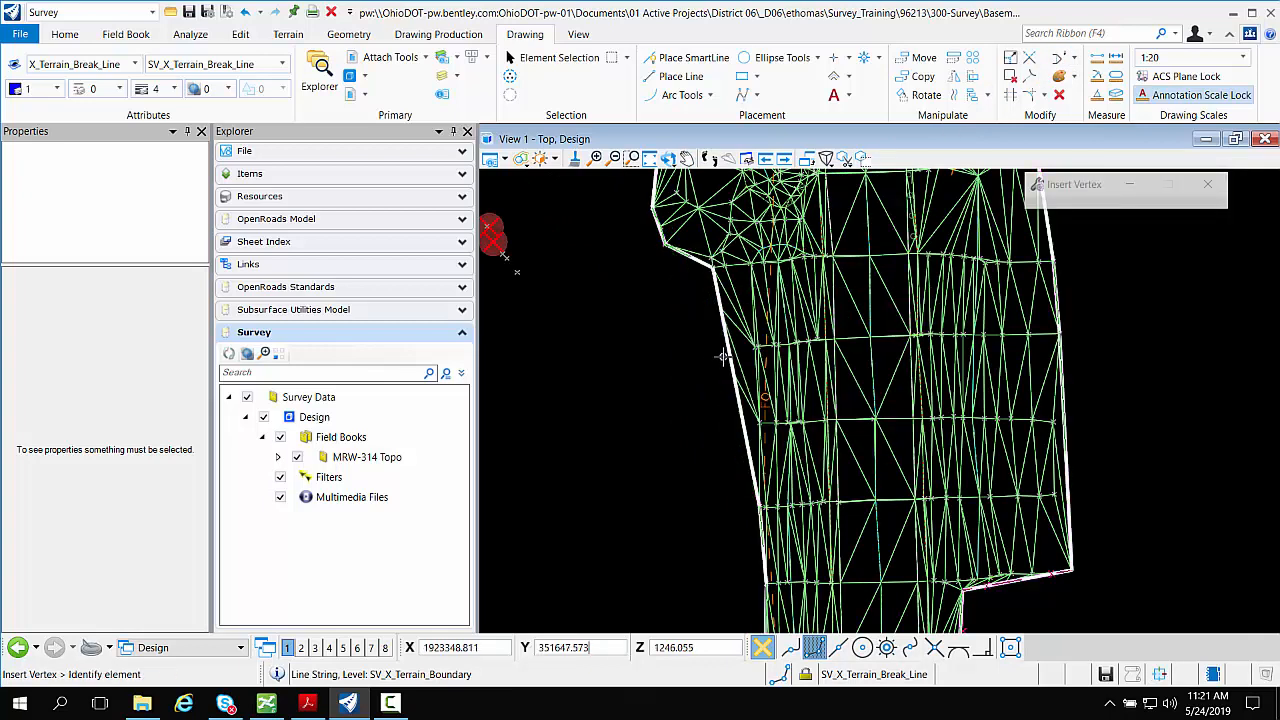
click(706, 343)
click(706, 343)
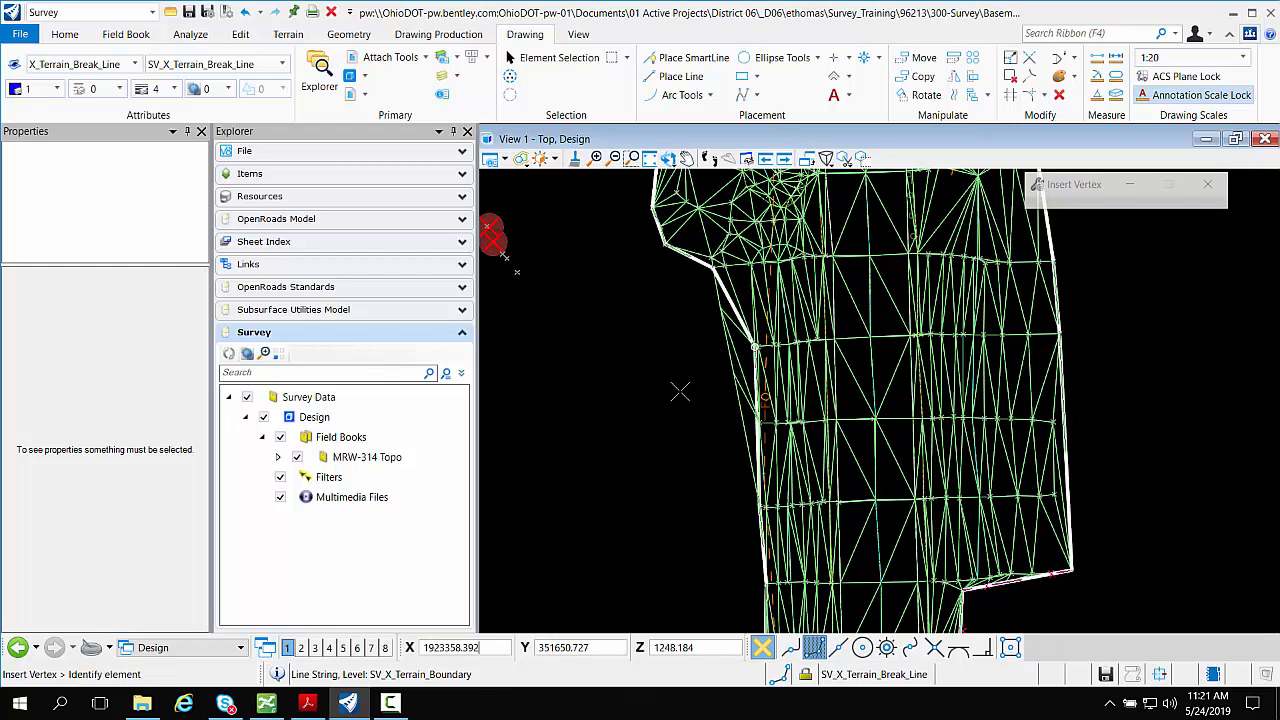
scroll(671, 345, down, 2)
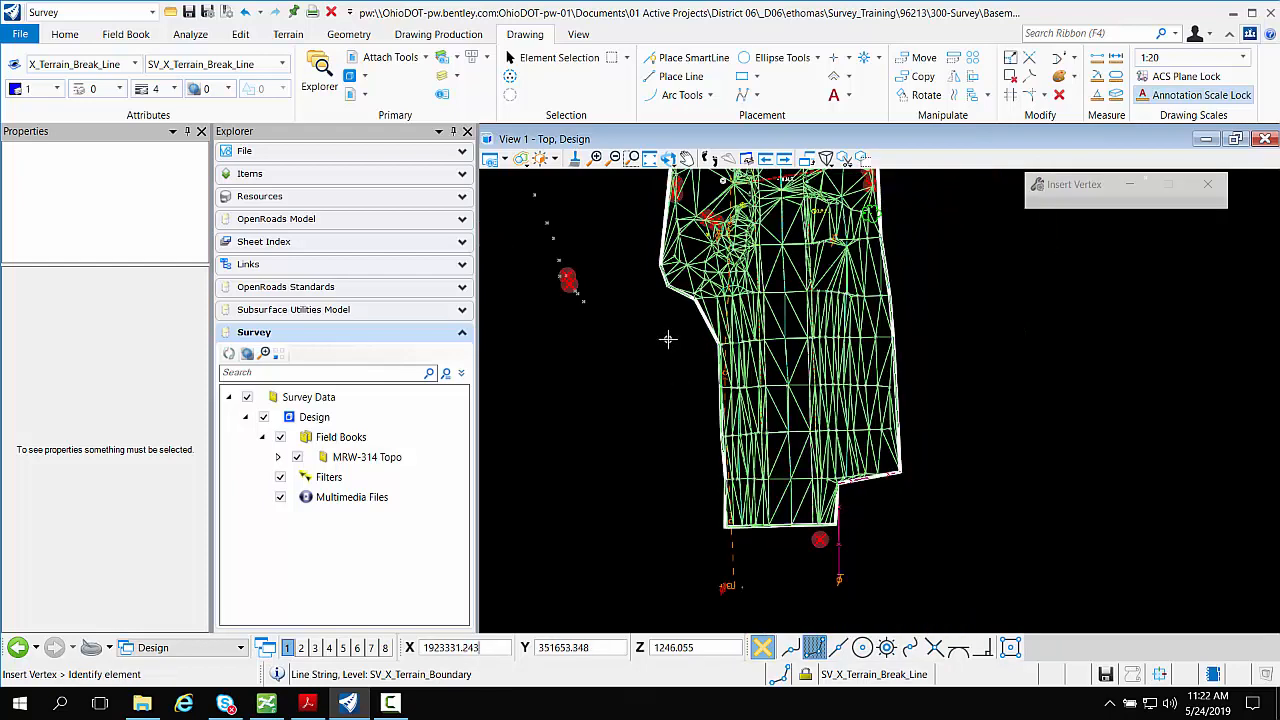
scroll(661, 331, down, 2)
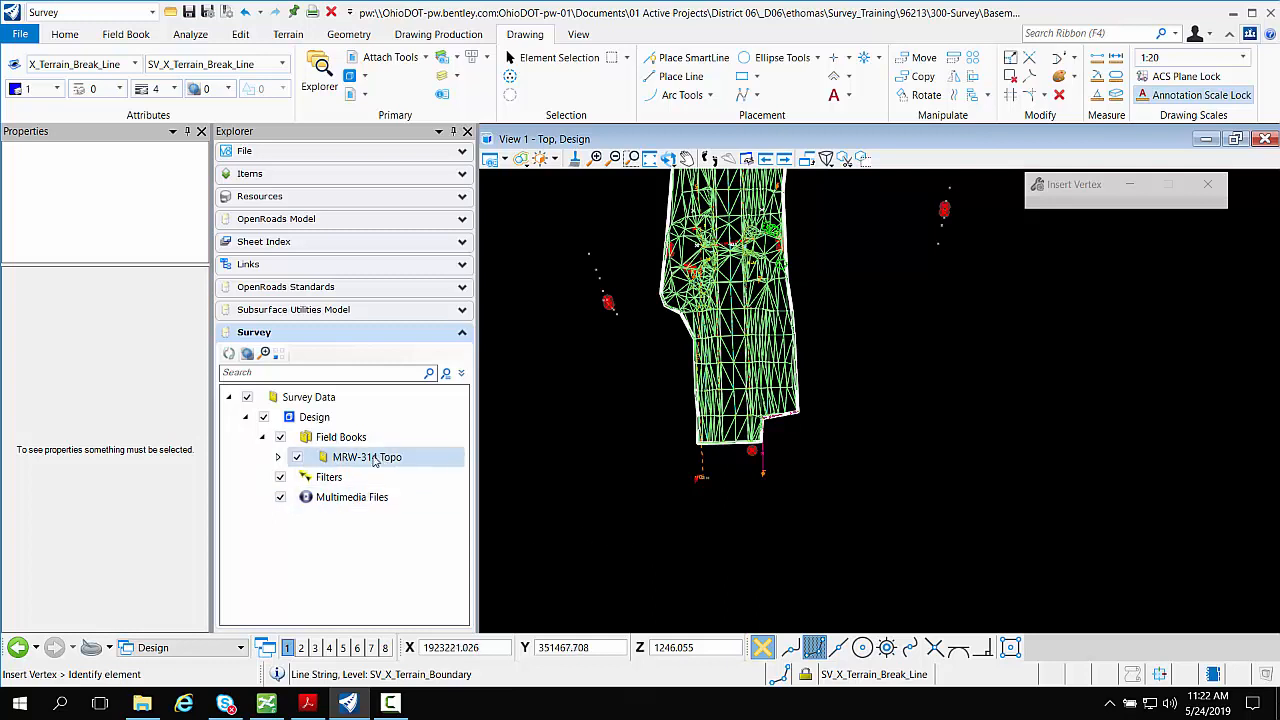
click(278, 457)
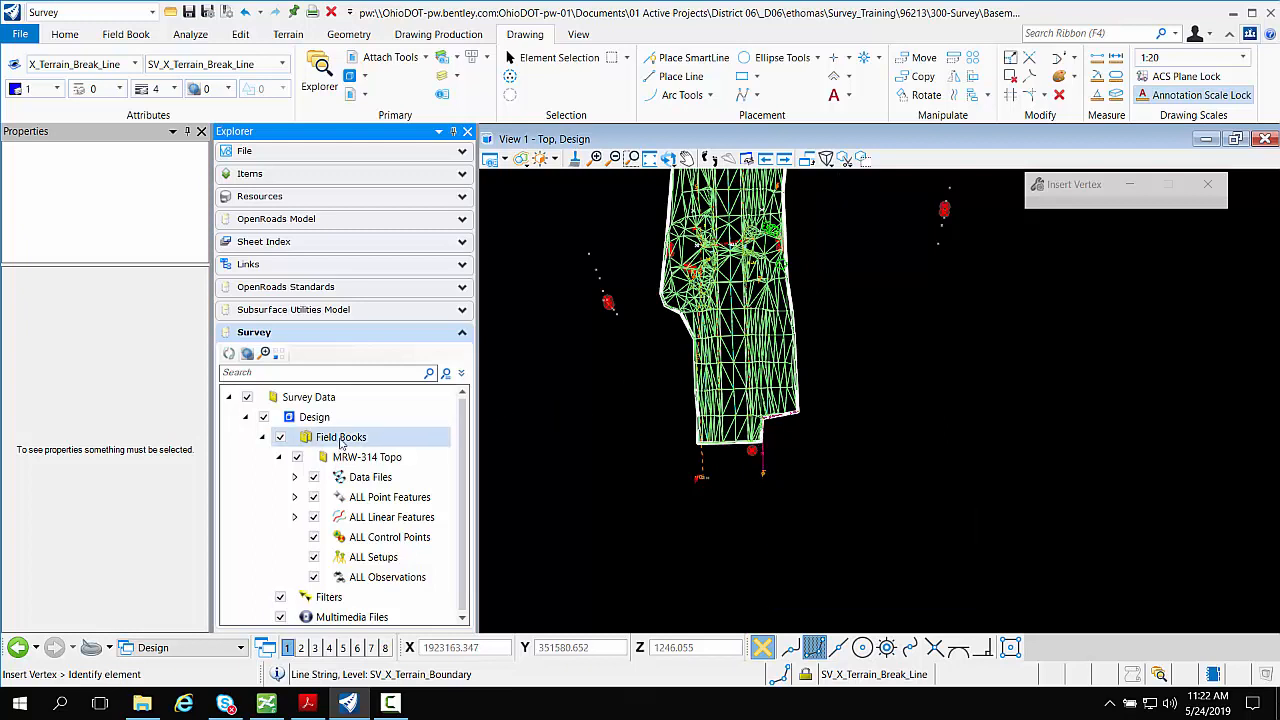
click(281, 459)
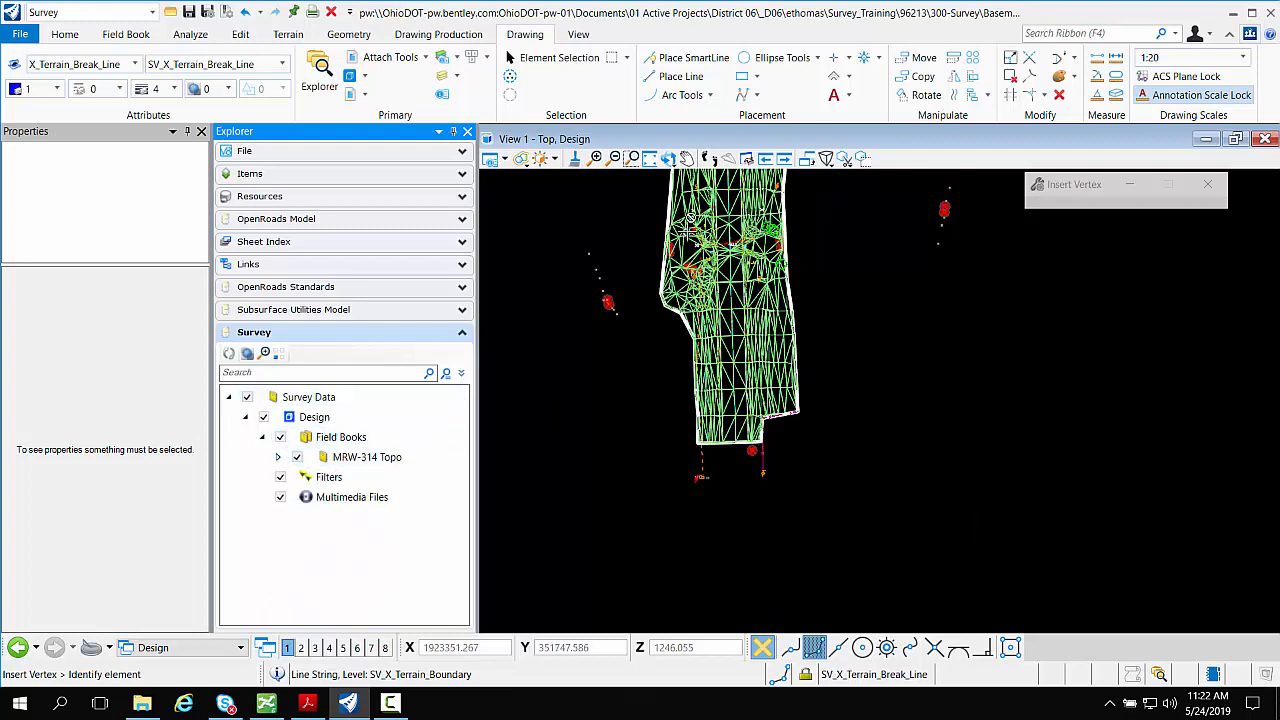
Using the X_Terrain_Break_Line element template, place a line about 32.5 ft long from the lower red-circled western point to the west end of the dashed red line.
scroll(686, 236, up, 4)
scroll(686, 238, up, 2)
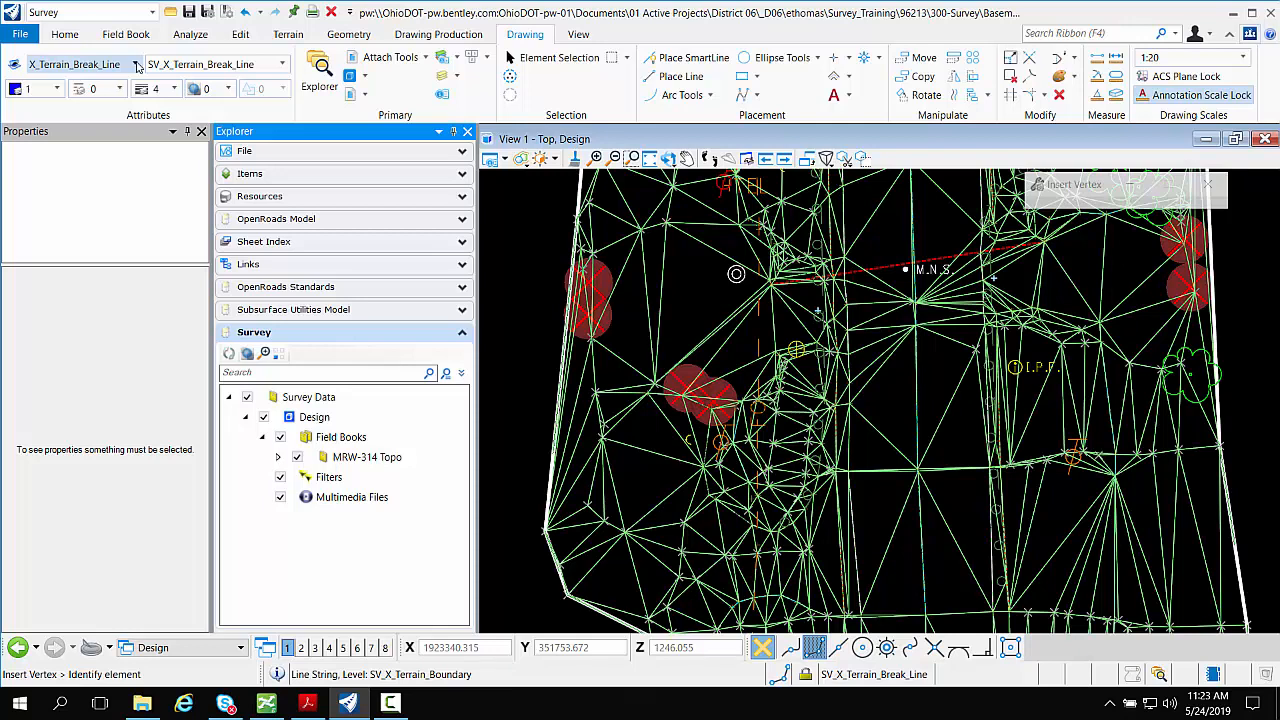
click(136, 64)
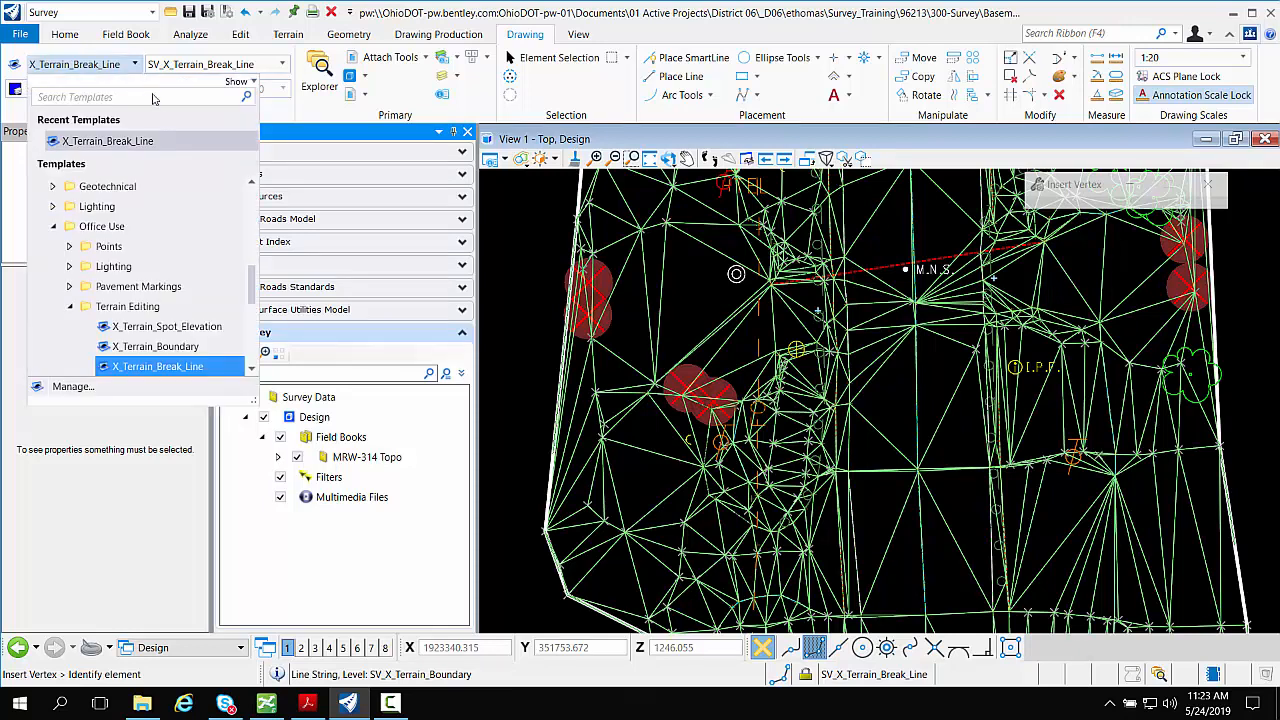
mouse_move(253, 270)
mouse_down()
mouse_move(252, 198)
mouse_move(255, 288)
mouse_up()
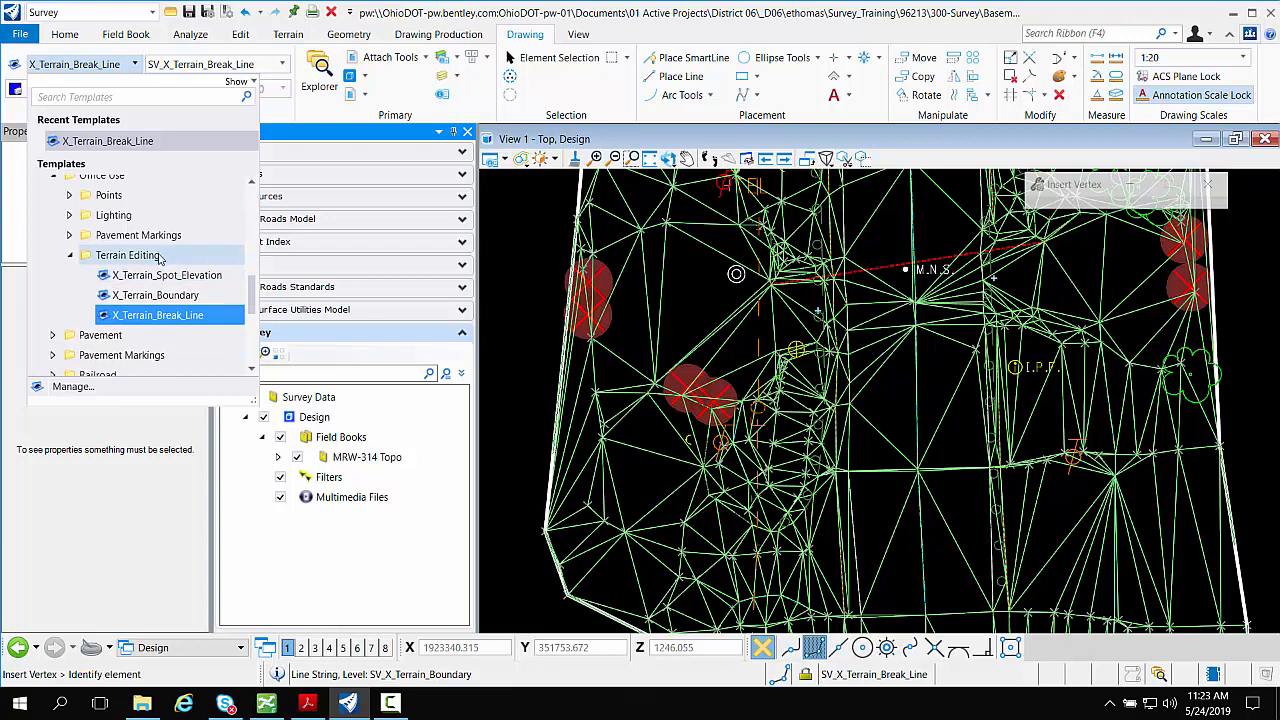
click(176, 318)
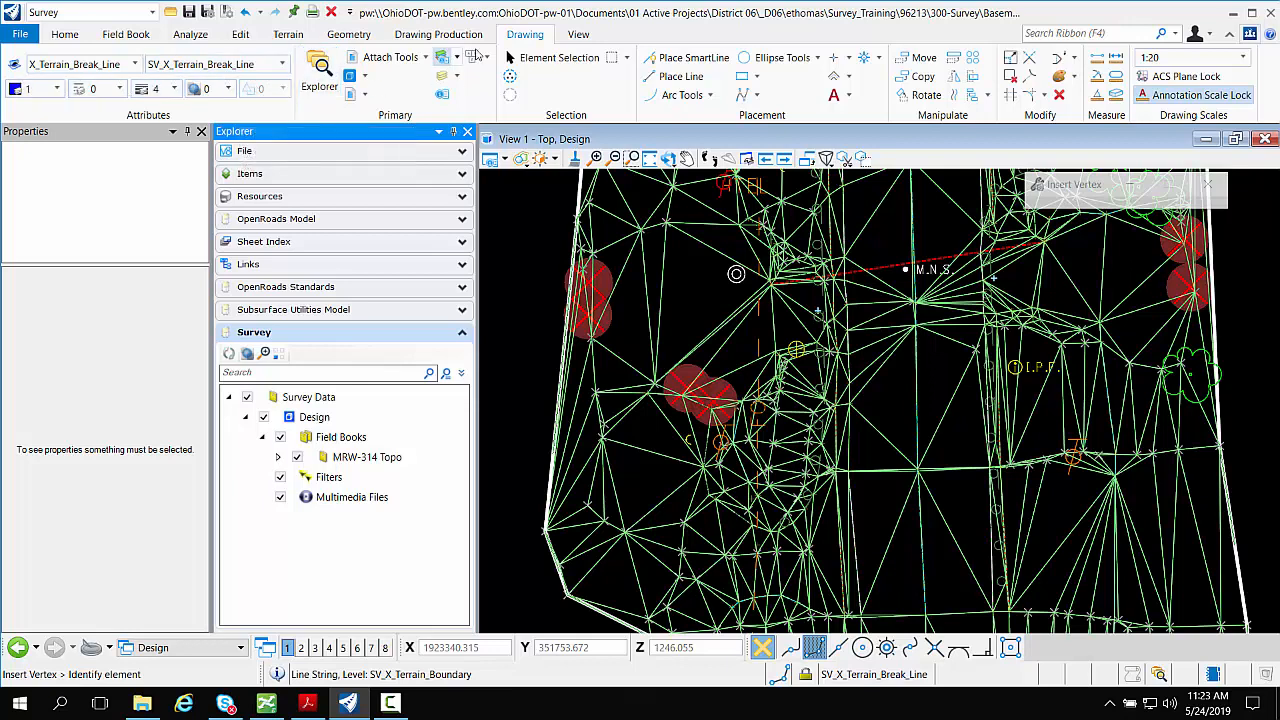
click(674, 84)
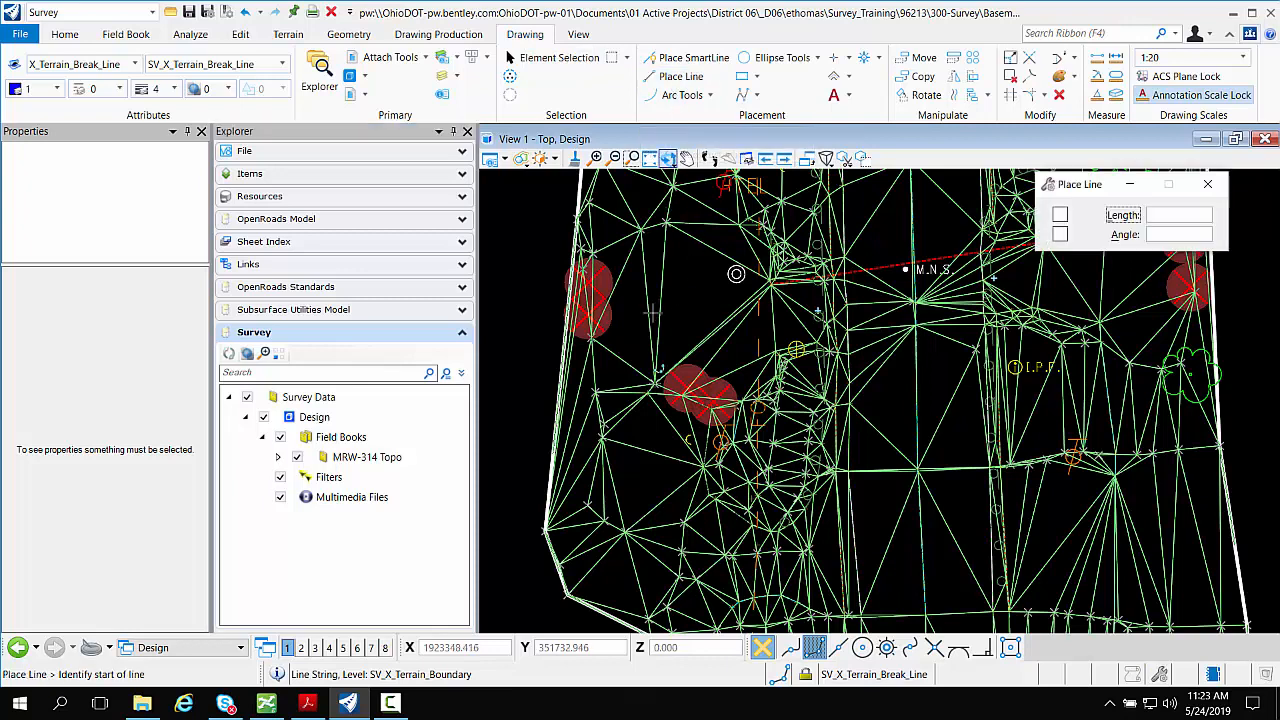
click(594, 340)
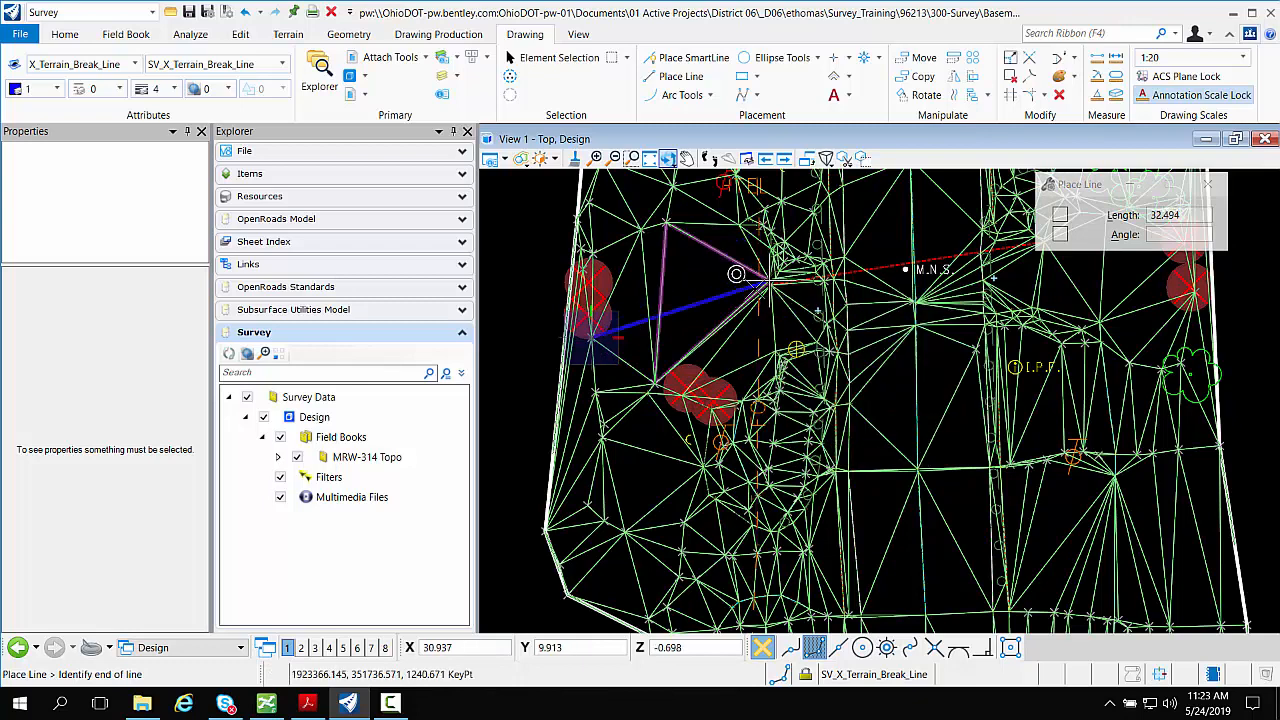
click(711, 273)
right_click(711, 273)
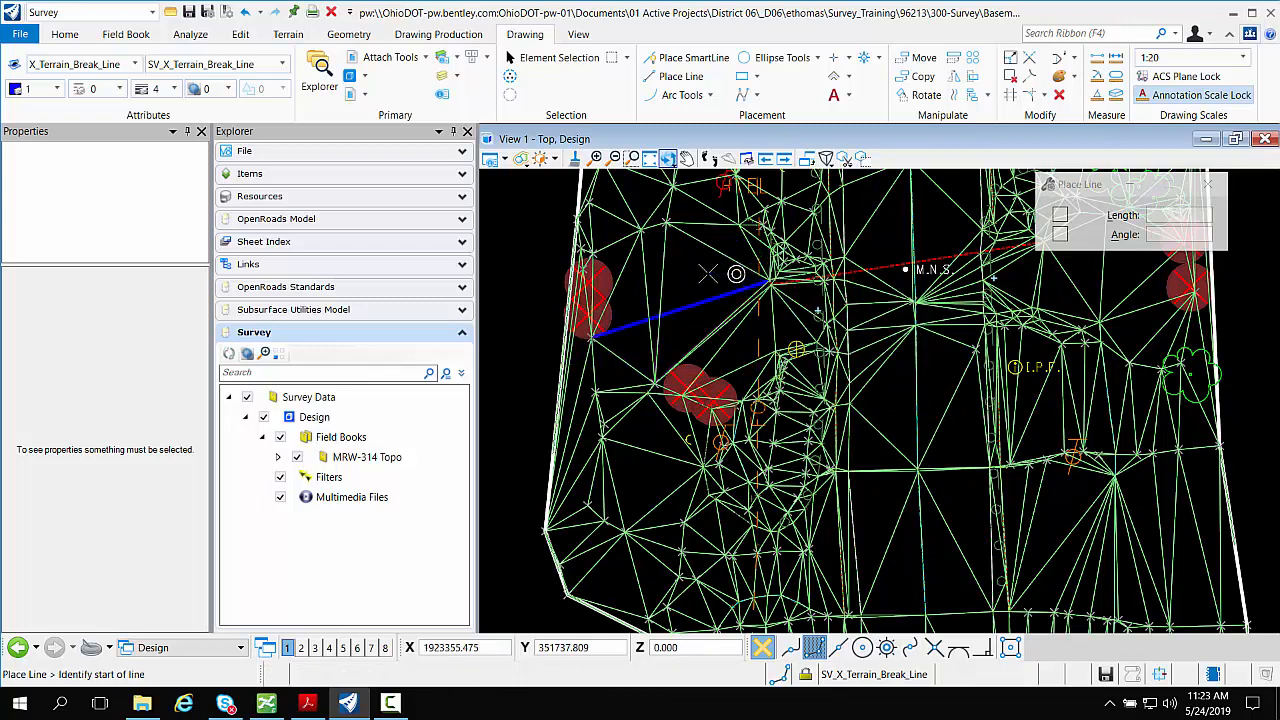
Place a second break line about 33.5 ft long from the eastern culvert invert point to the upper red-circled point at the east edge.
scroll(717, 297, down, 2)
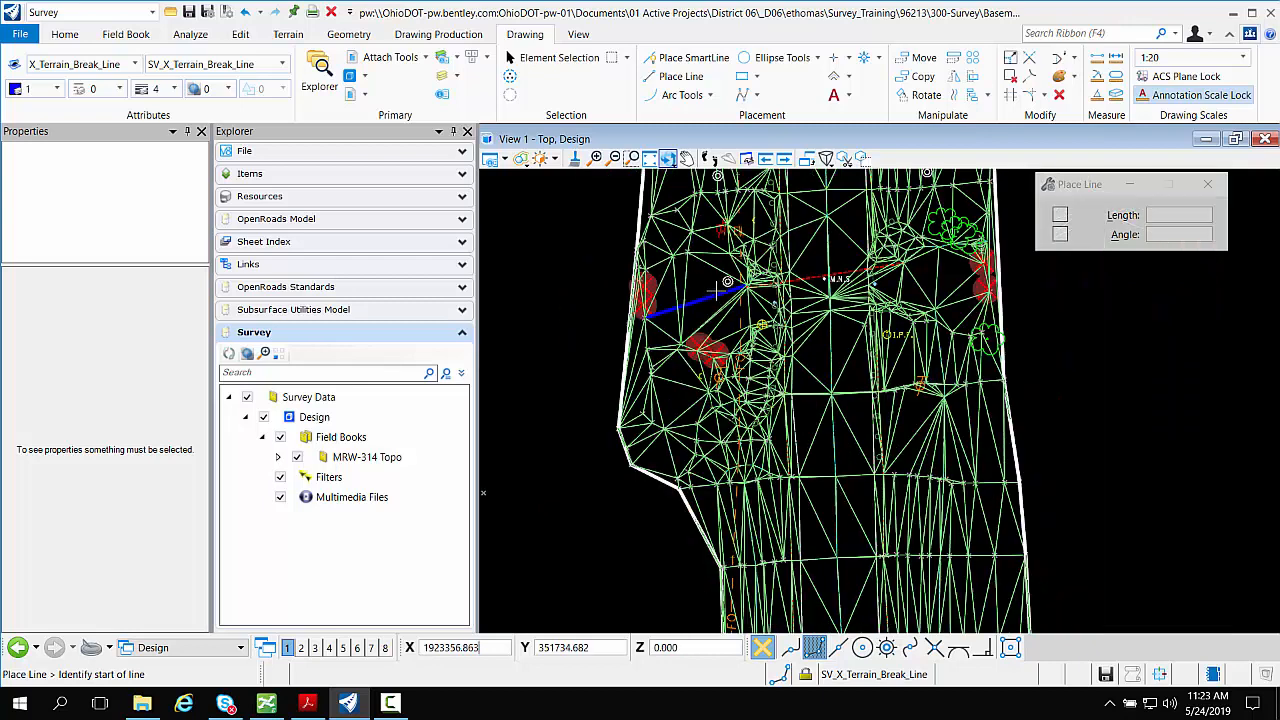
scroll(955, 296, up, 2)
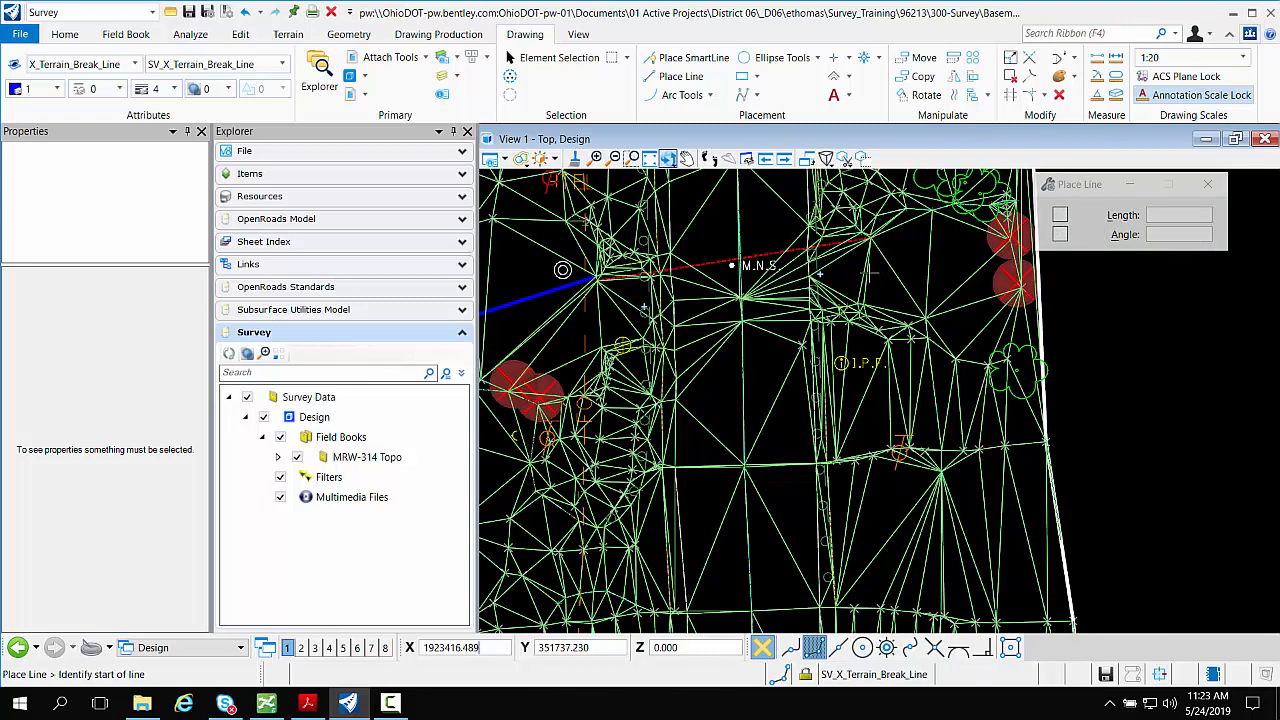
scroll(829, 268, up, 2)
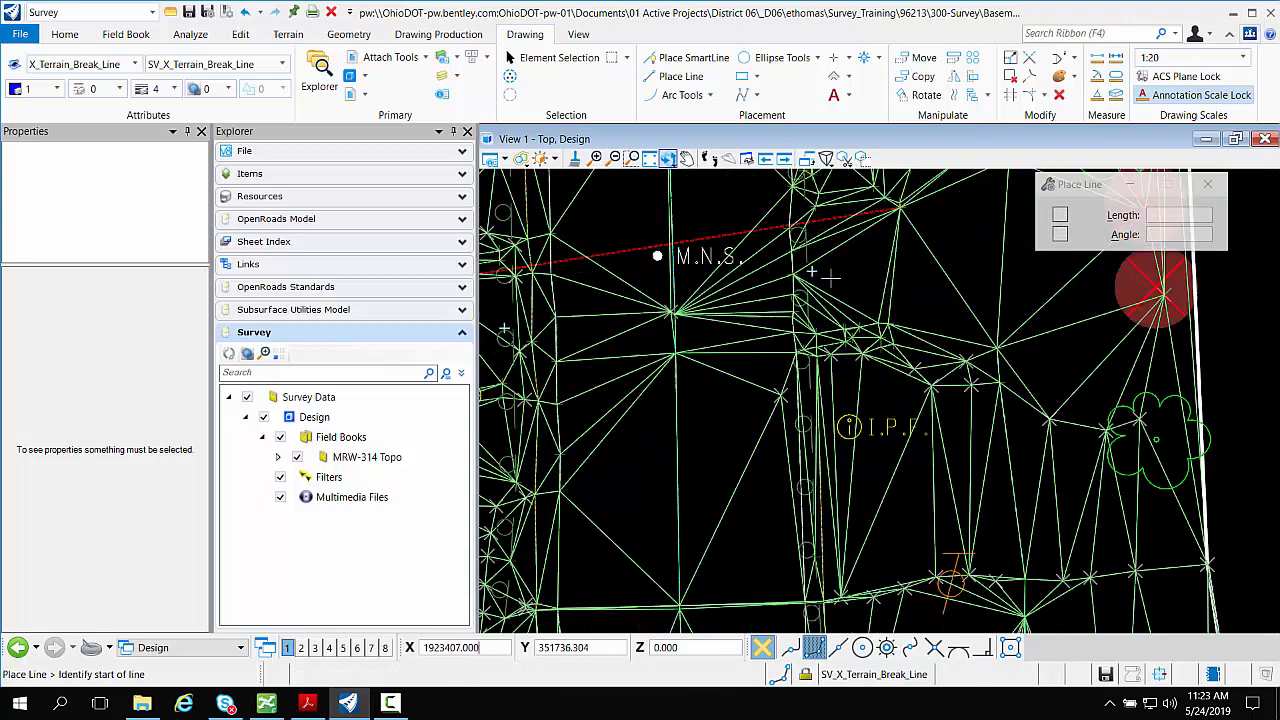
mouse_move(812, 267)
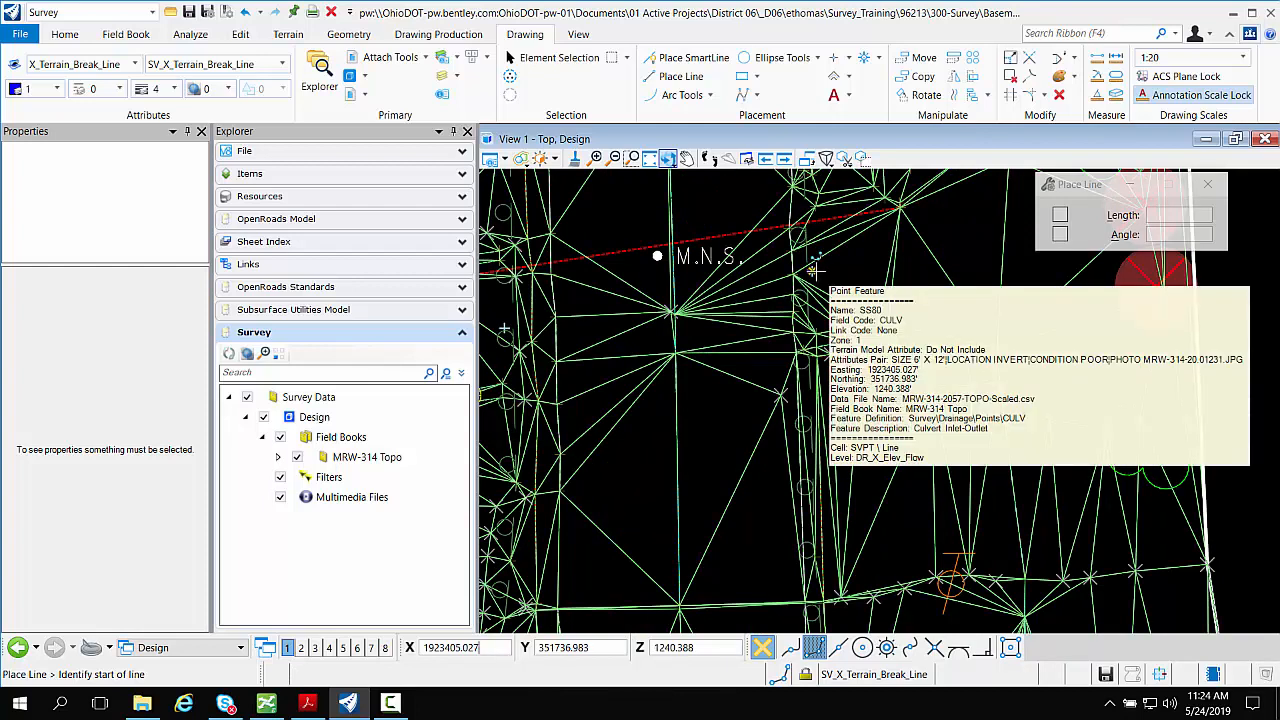
scroll(955, 268, down, 2)
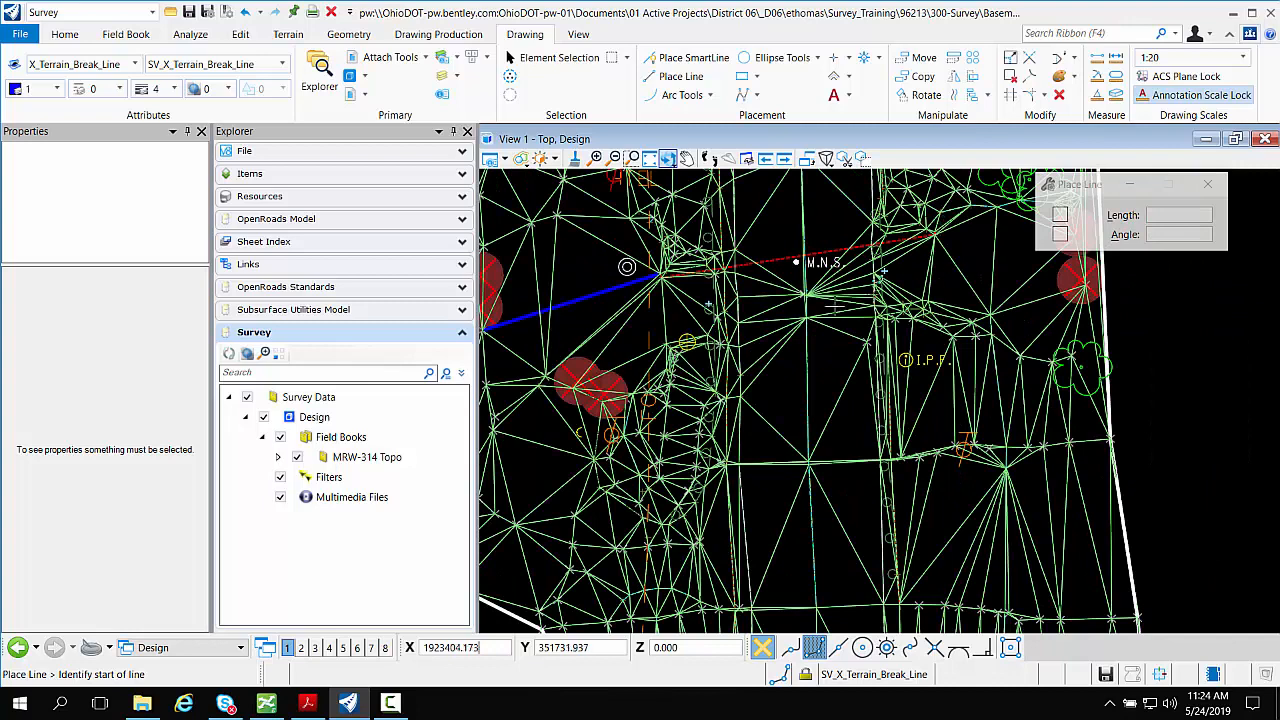
scroll(922, 294, down, 1)
scroll(922, 294, up, 2)
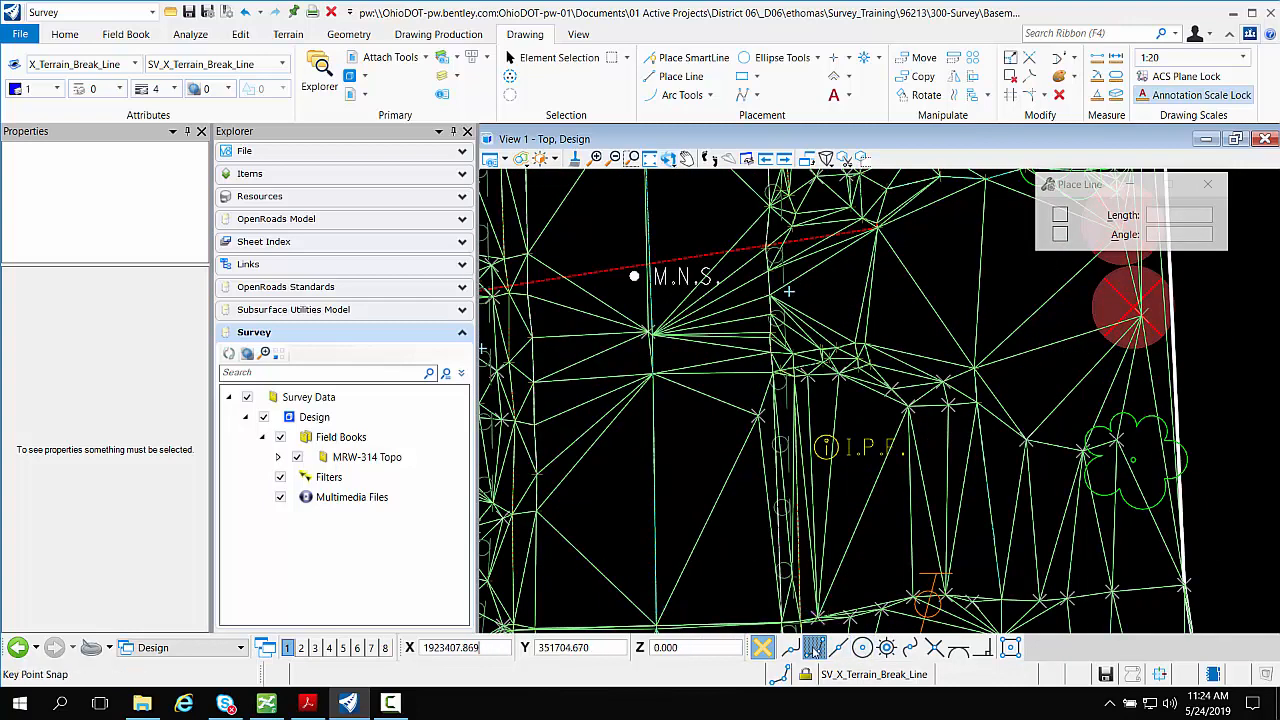
click(887, 654)
click(790, 287)
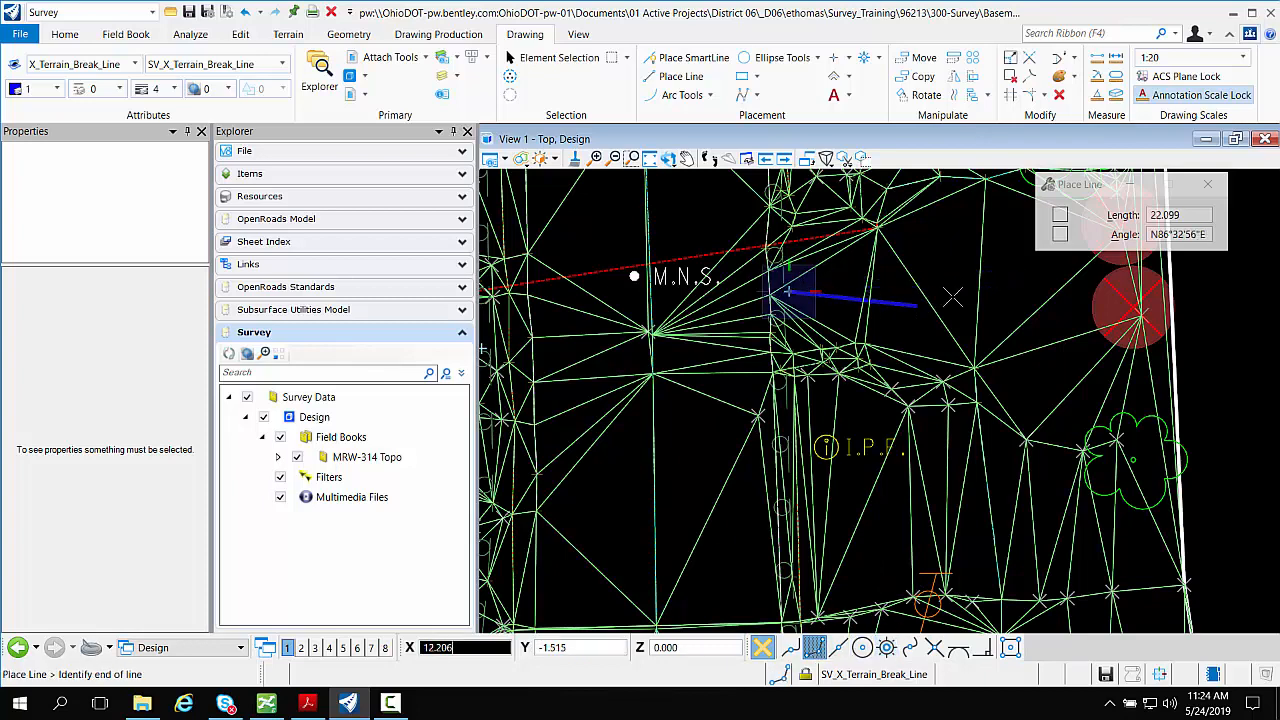
scroll(1021, 267, down, 2)
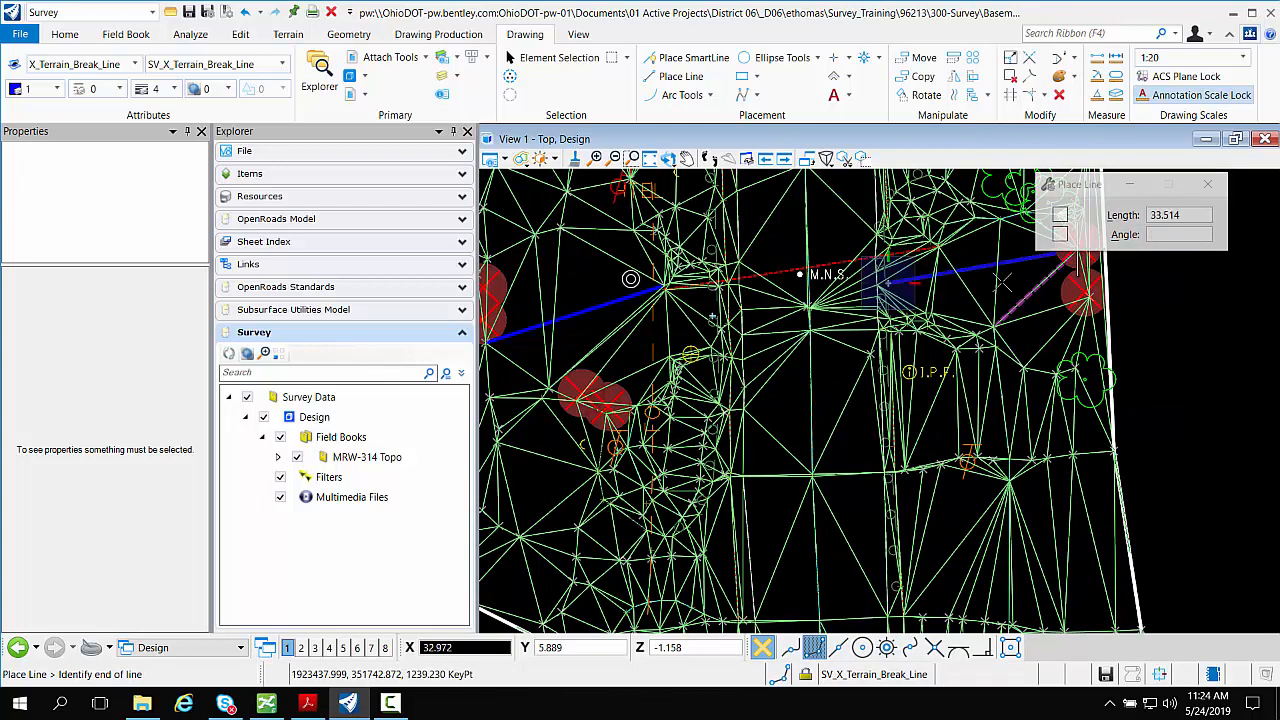
scroll(1050, 265, down, 2)
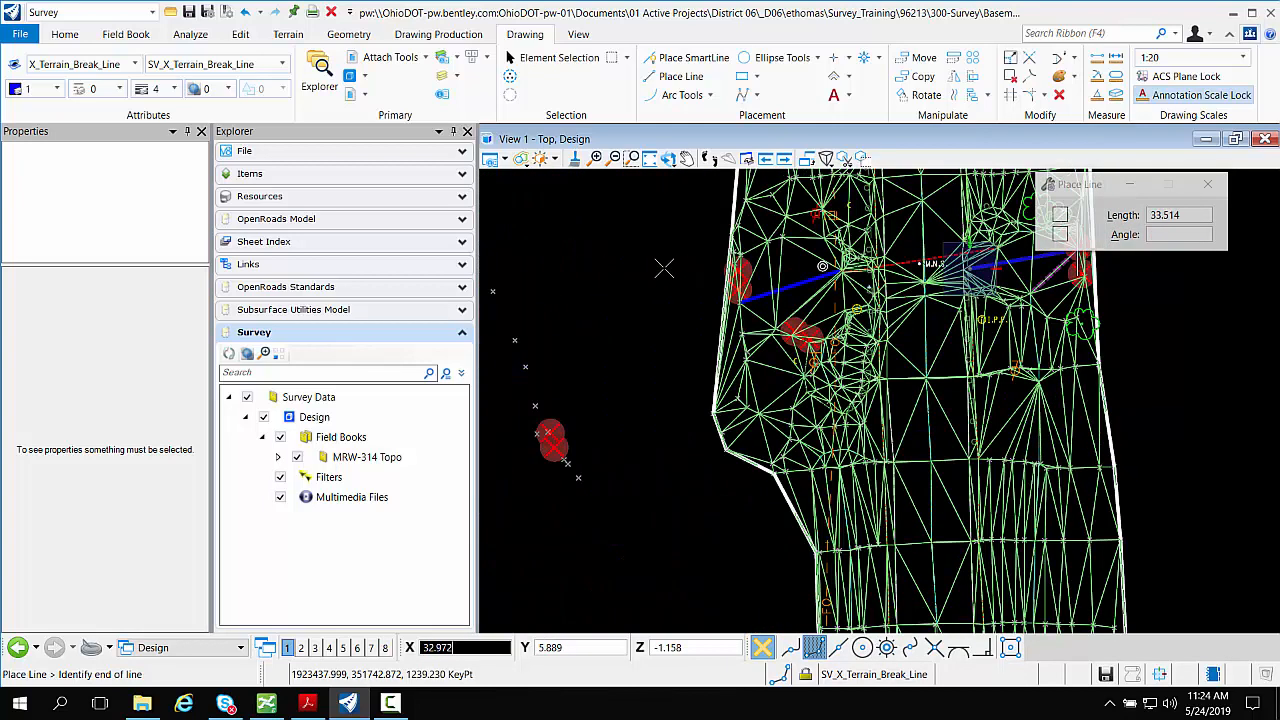
click(686, 158)
drag(890, 221, 809, 257)
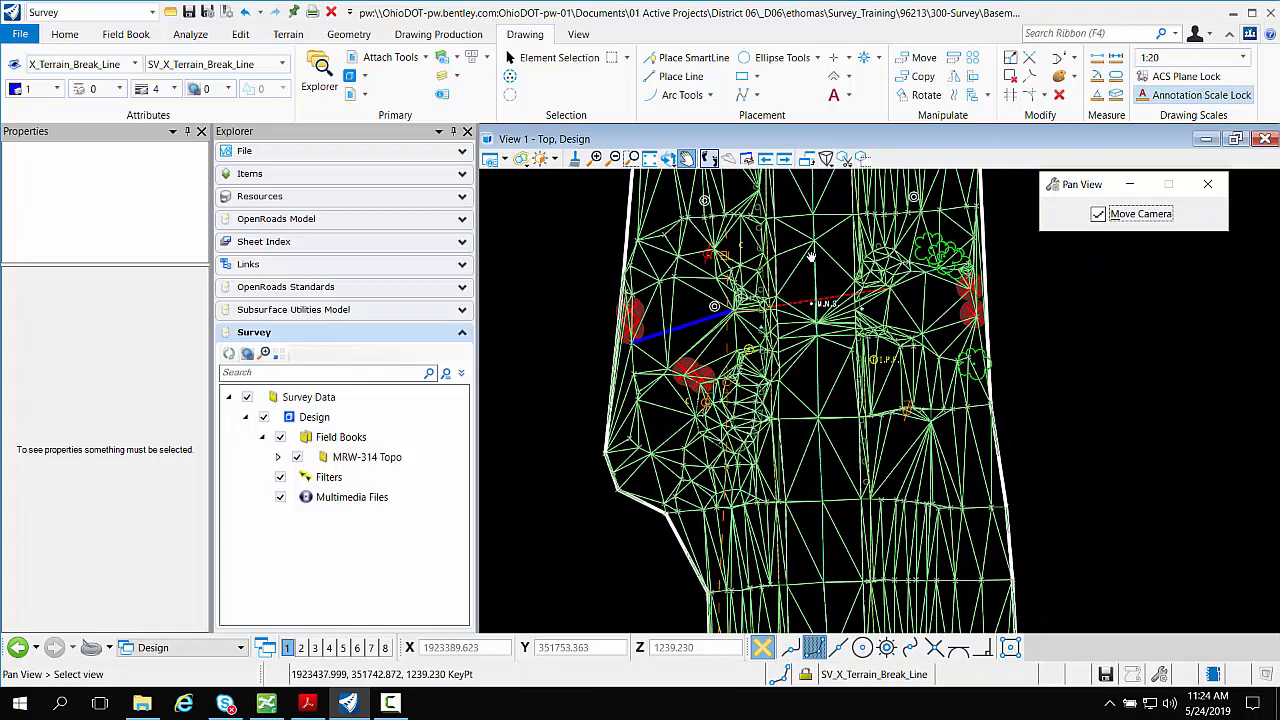
right_click(809, 257)
scroll(949, 293, up, 3)
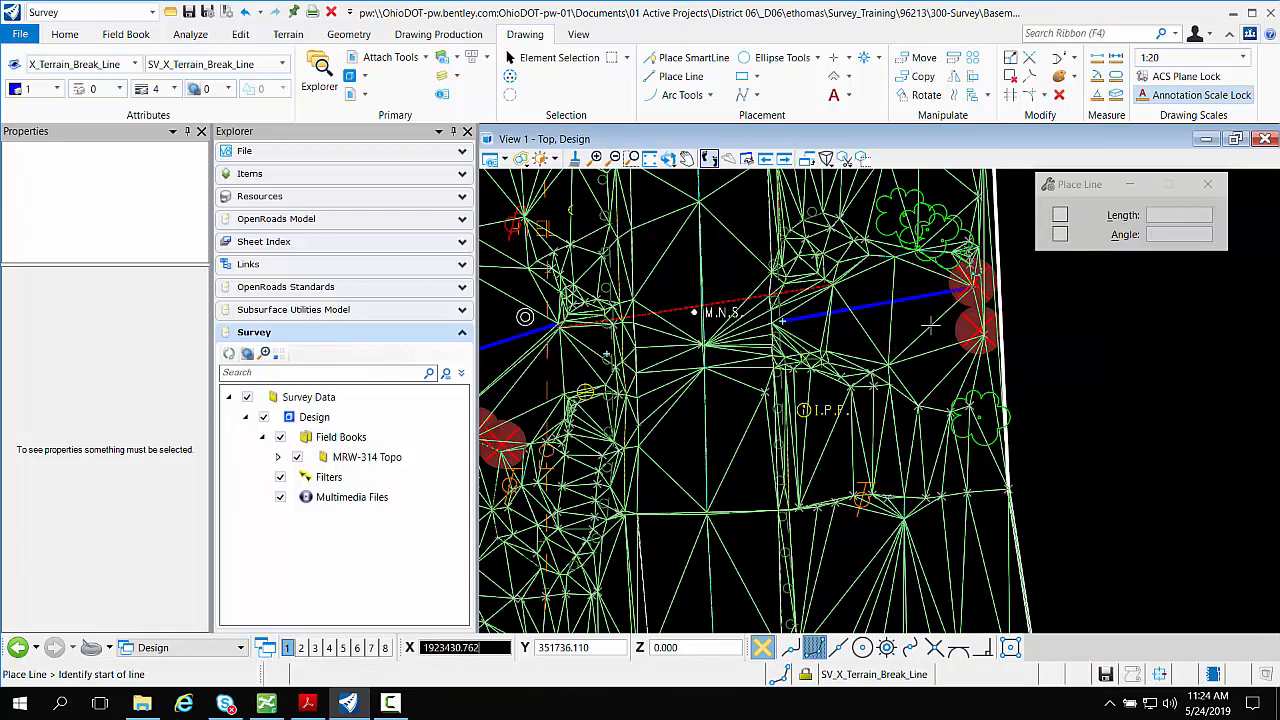
Start adding features to the MRW-314 Topo terrain model and select both blue break lines as the elements.
click(686, 158)
drag(679, 254, 831, 262)
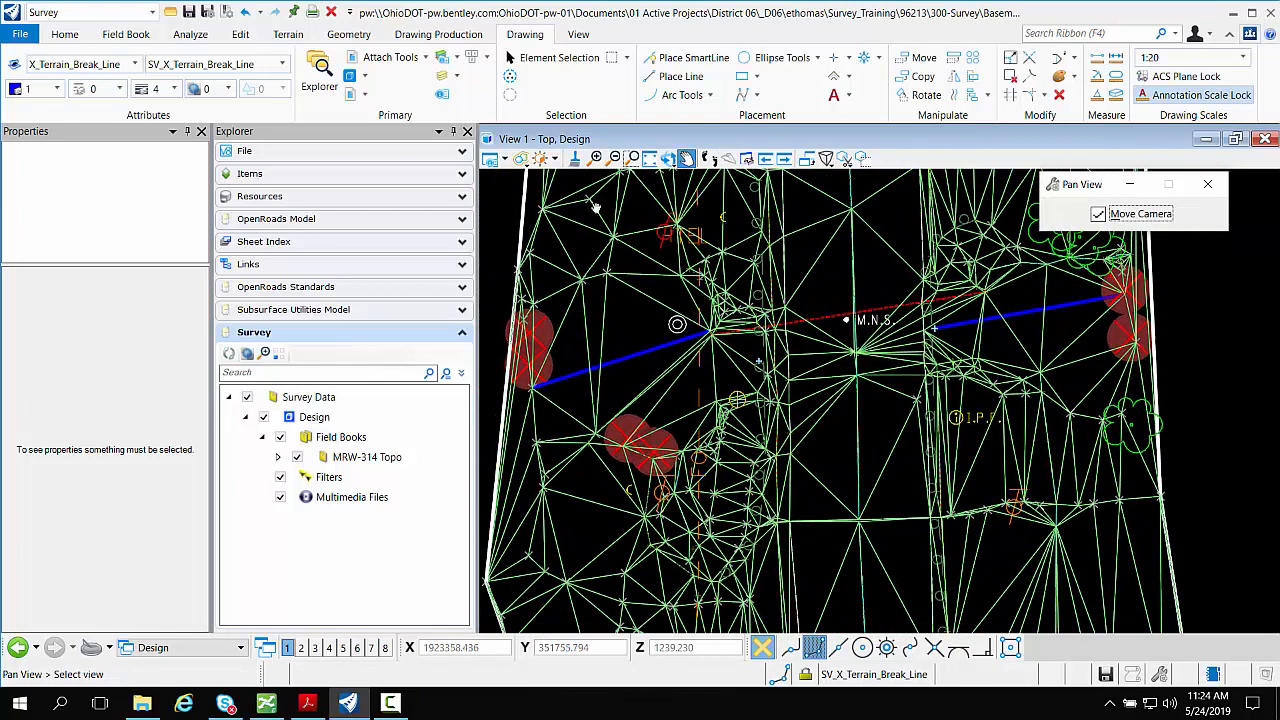
click(293, 36)
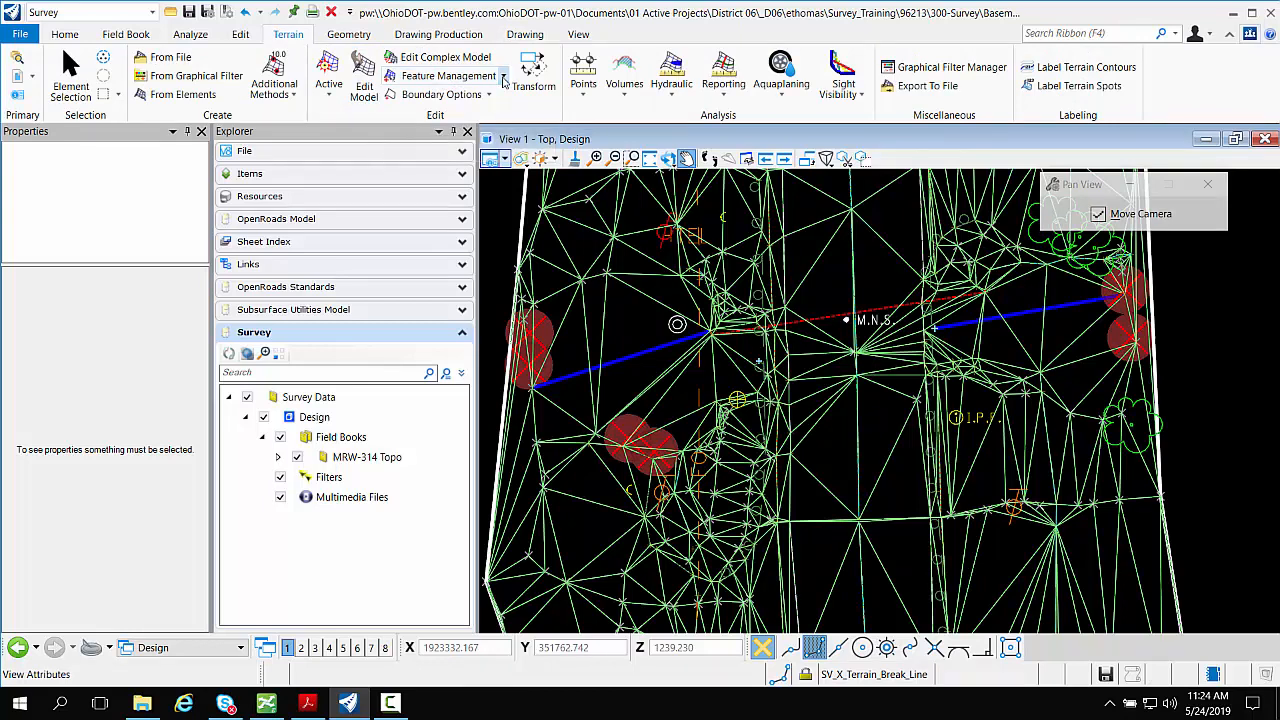
click(501, 80)
click(440, 97)
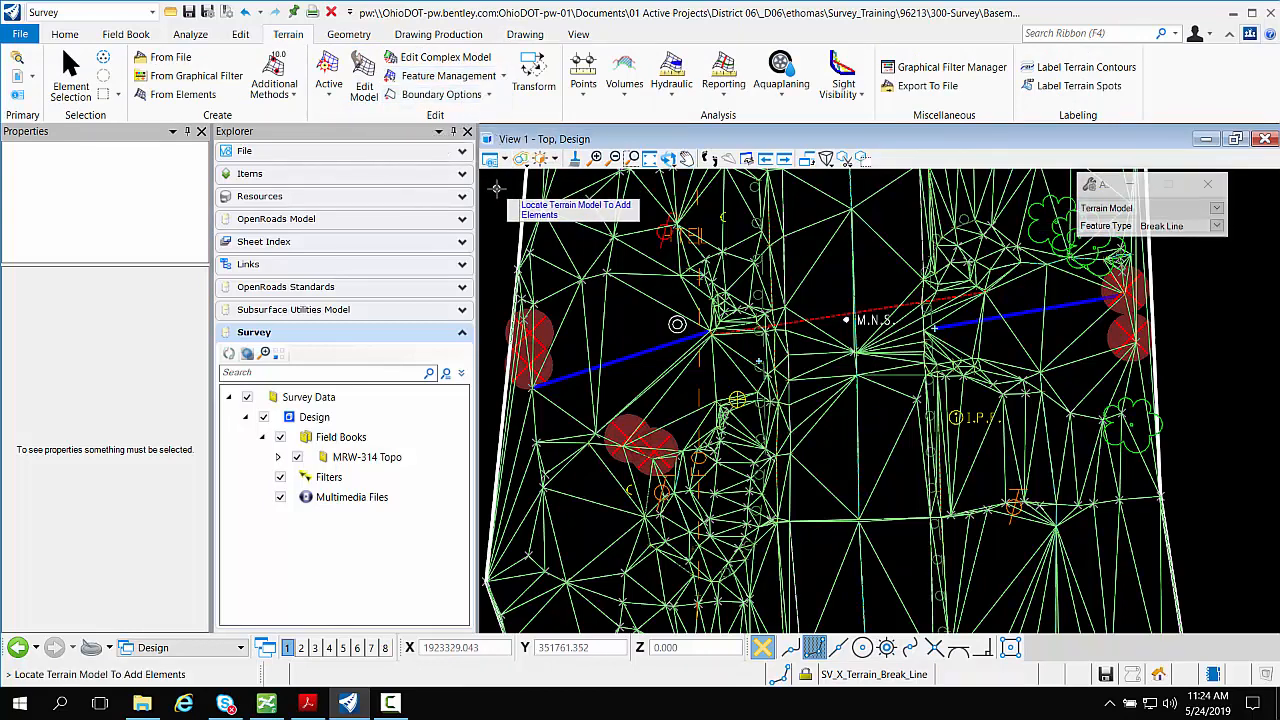
click(570, 217)
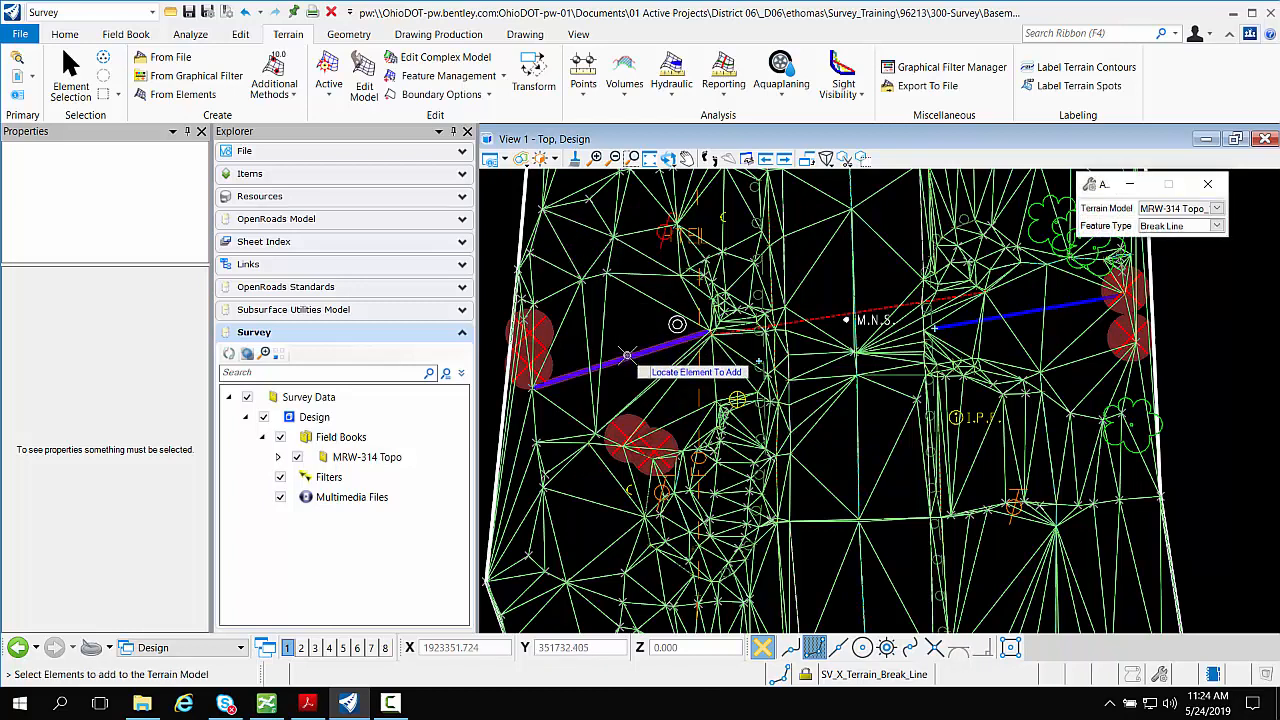
click(627, 355)
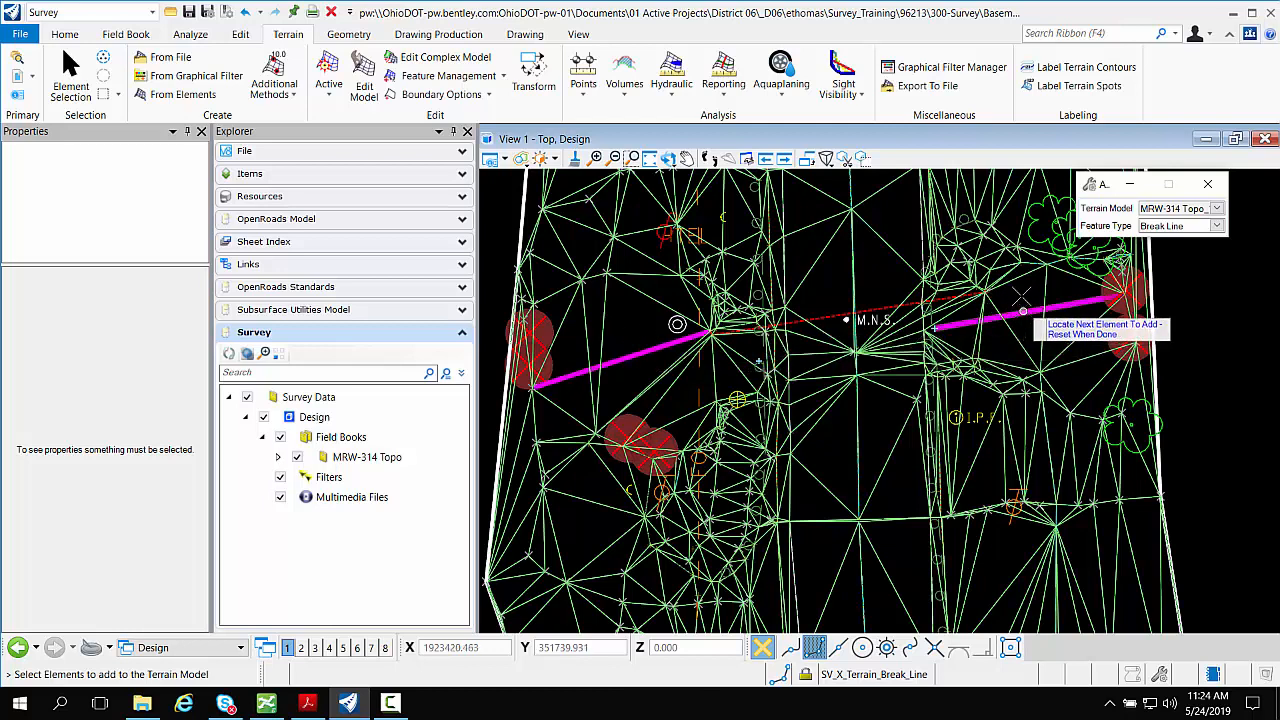
click(1023, 311)
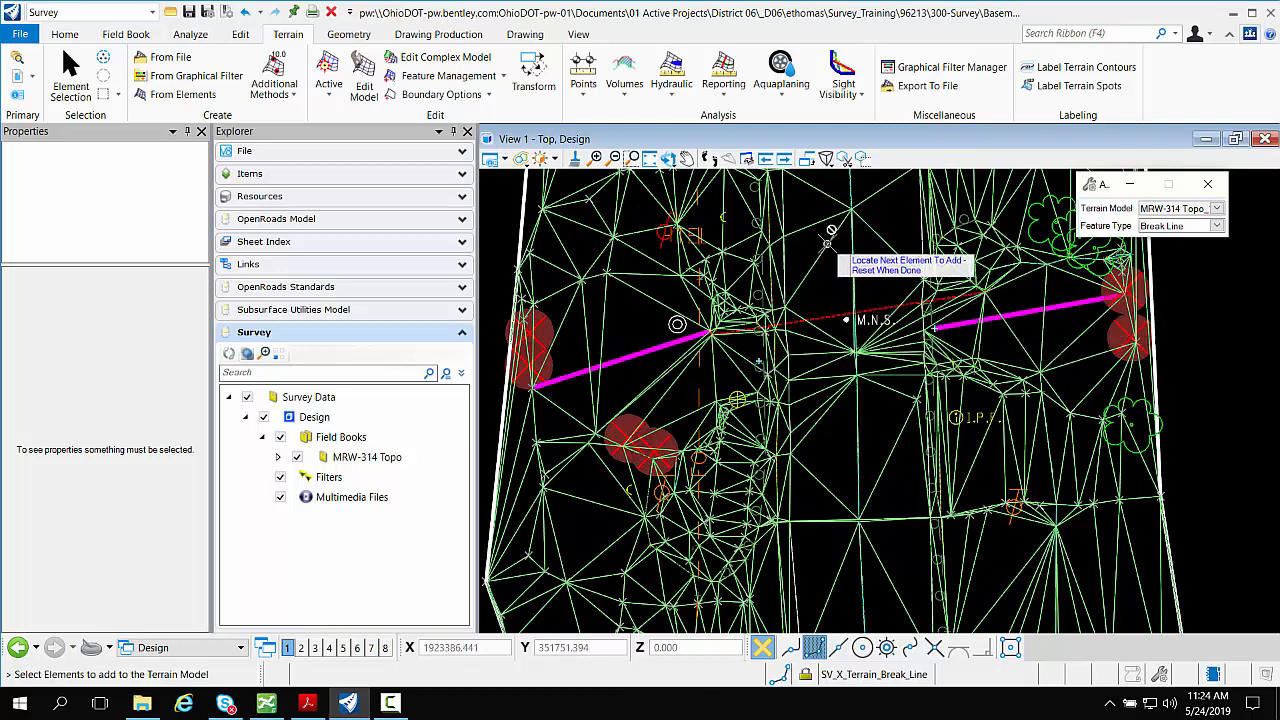
right_click(808, 243)
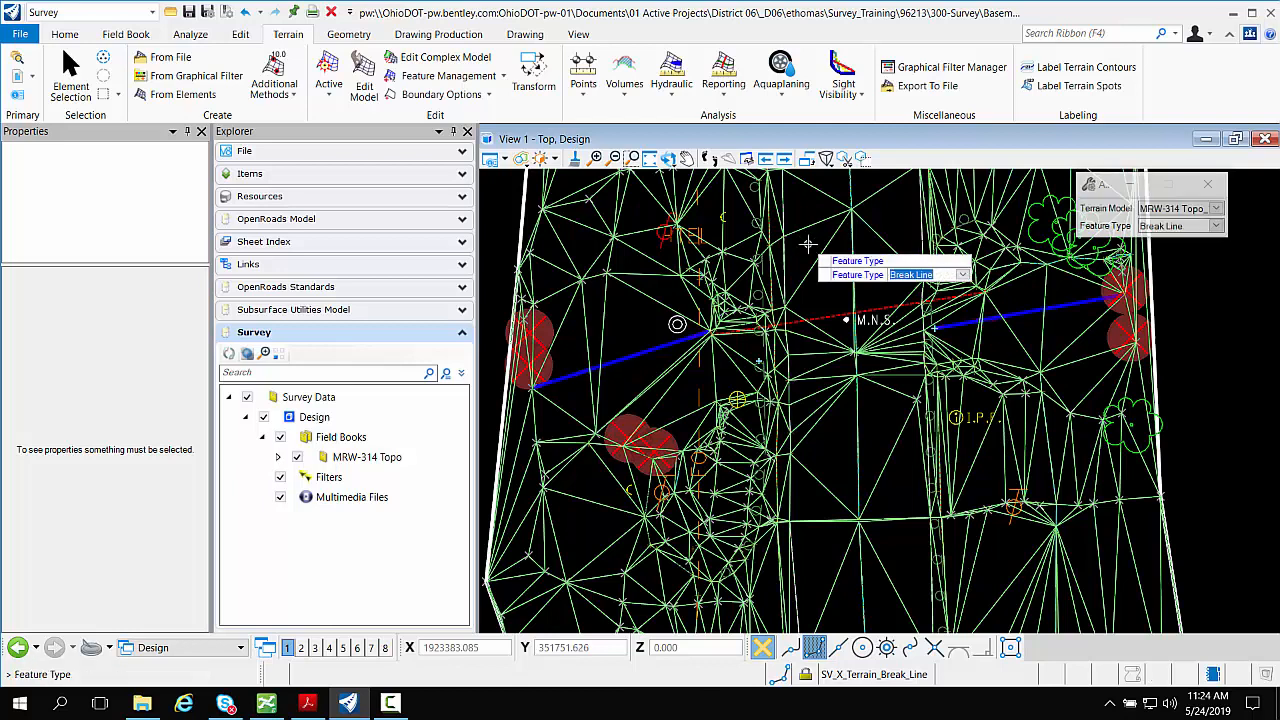
Add the two selected lines to the terrain model with the Break Line feature type and finish the selection.
click(1216, 227)
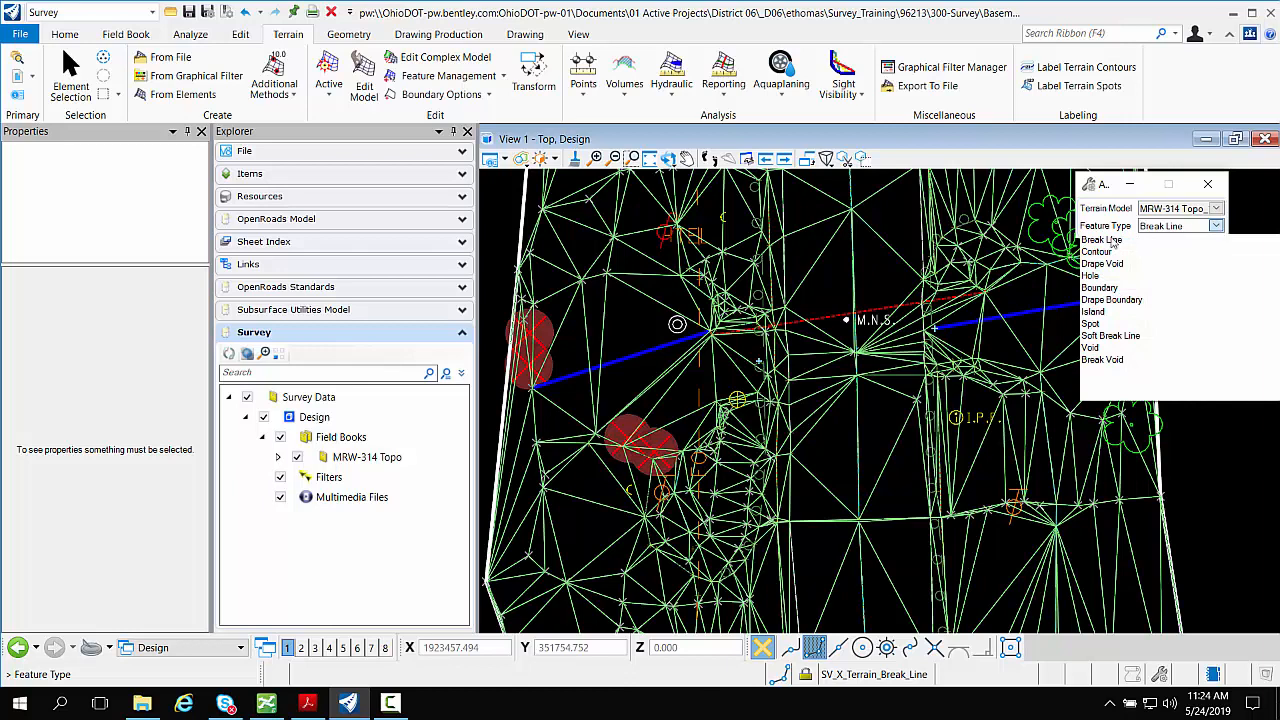
click(1110, 242)
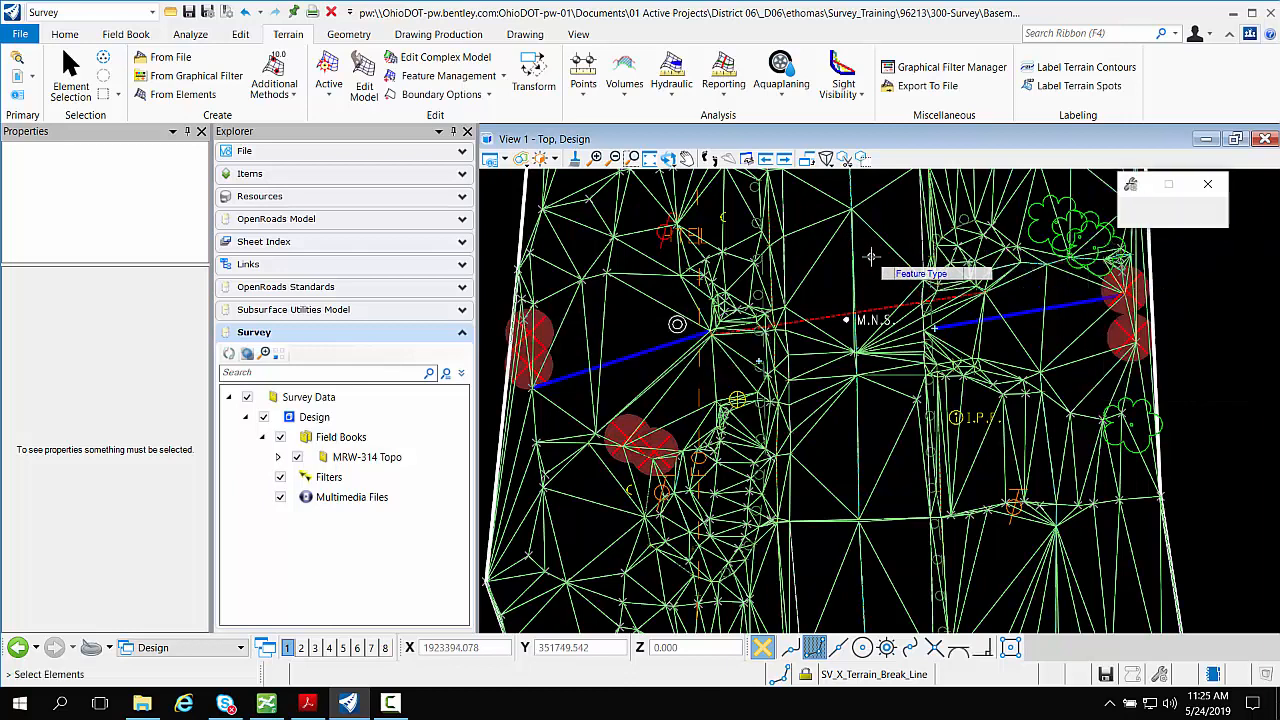
click(871, 257)
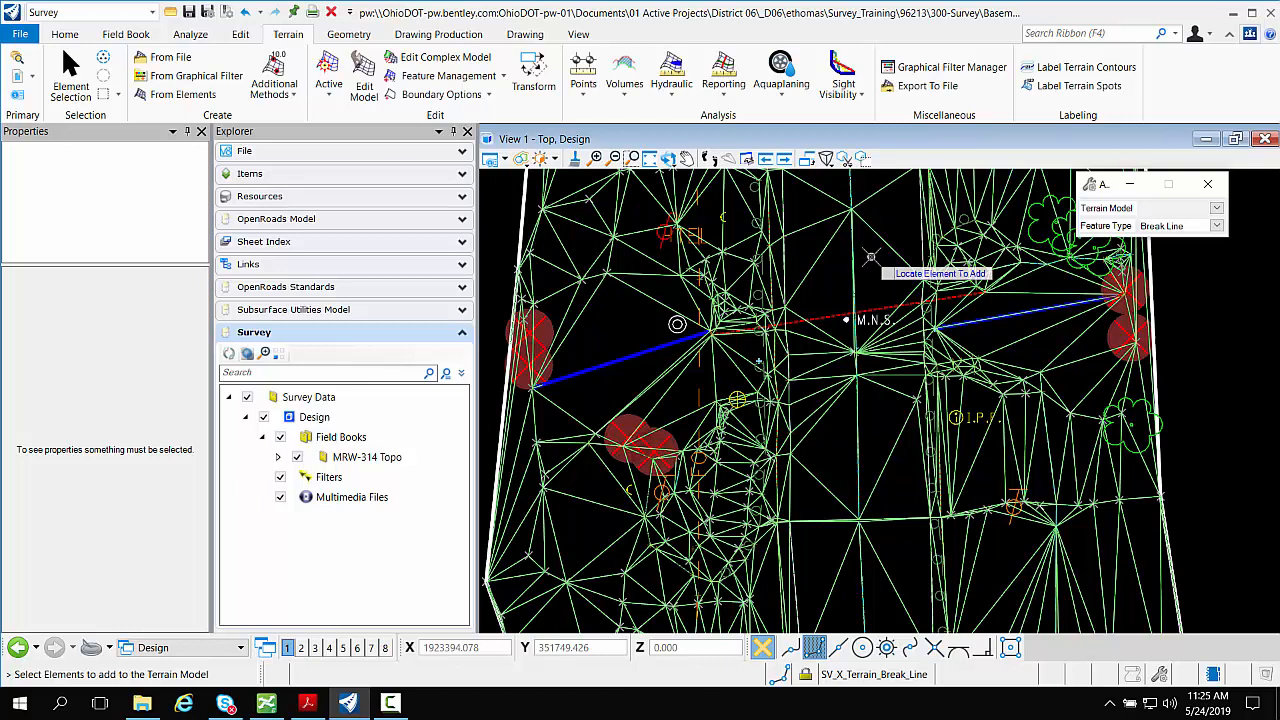
scroll(871, 257, down, 5)
scroll(871, 257, up, 3)
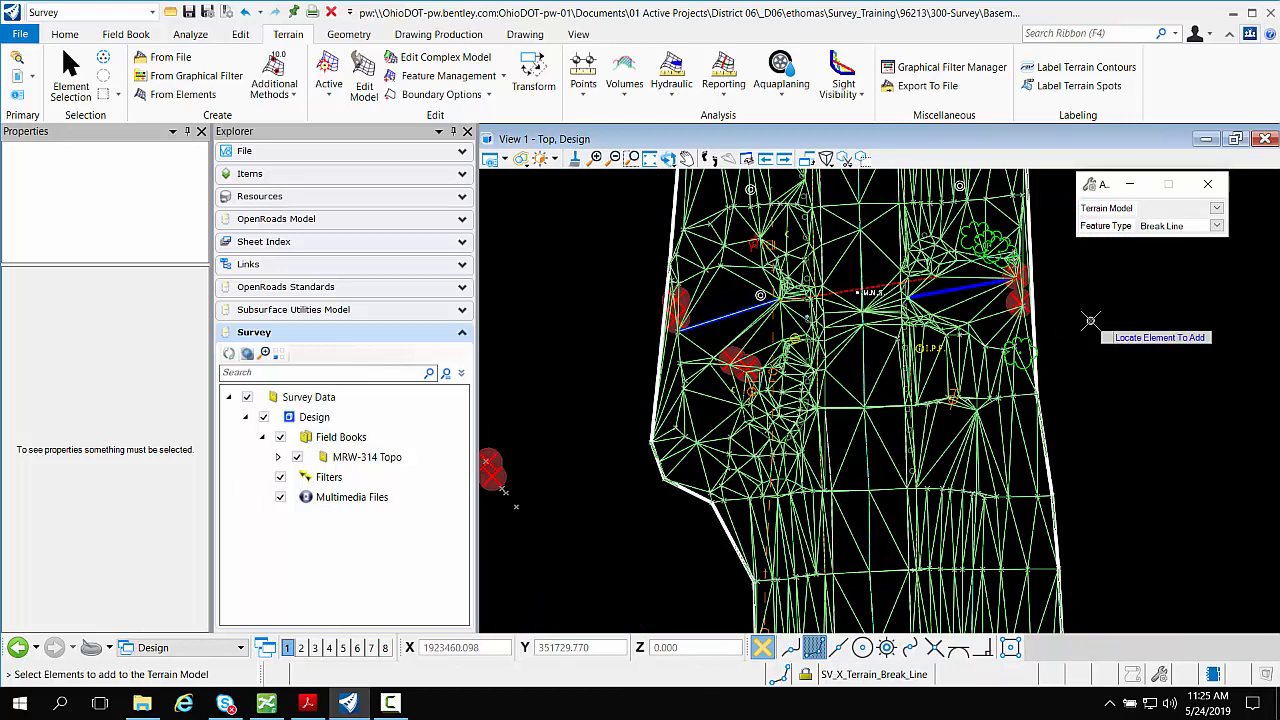
right_click(1087, 320)
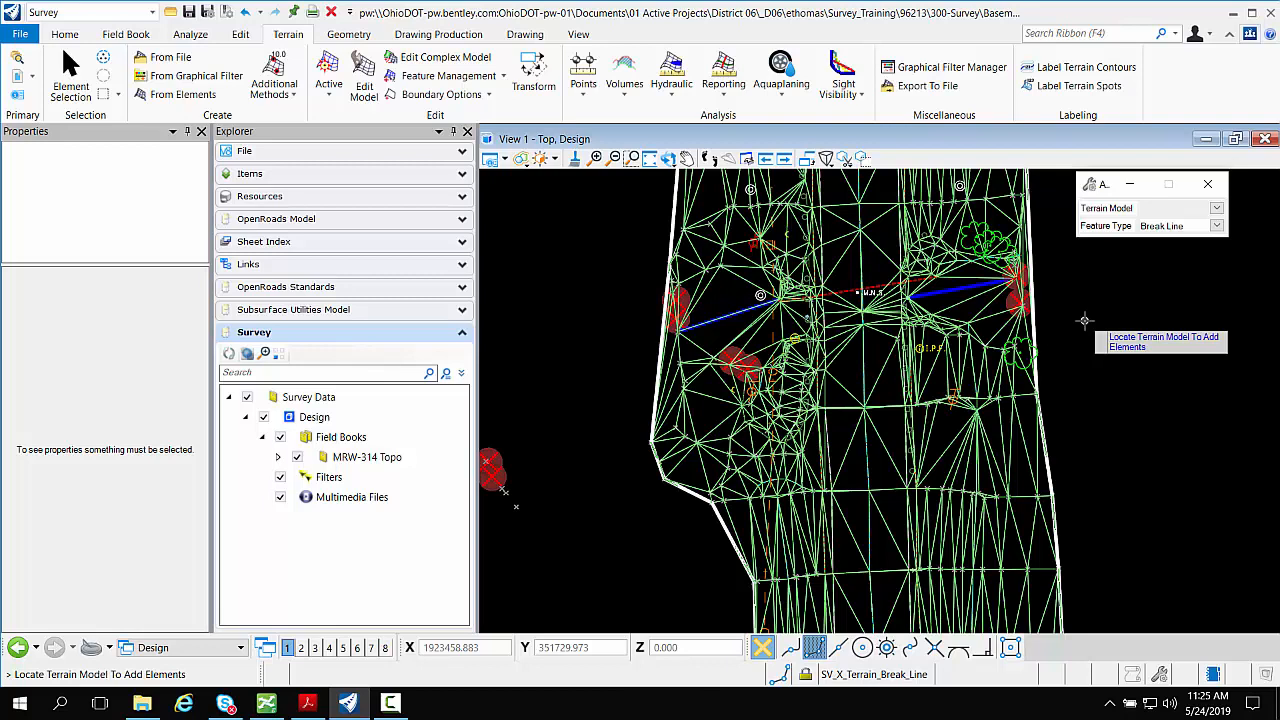
scroll(1084, 320, down, 1)
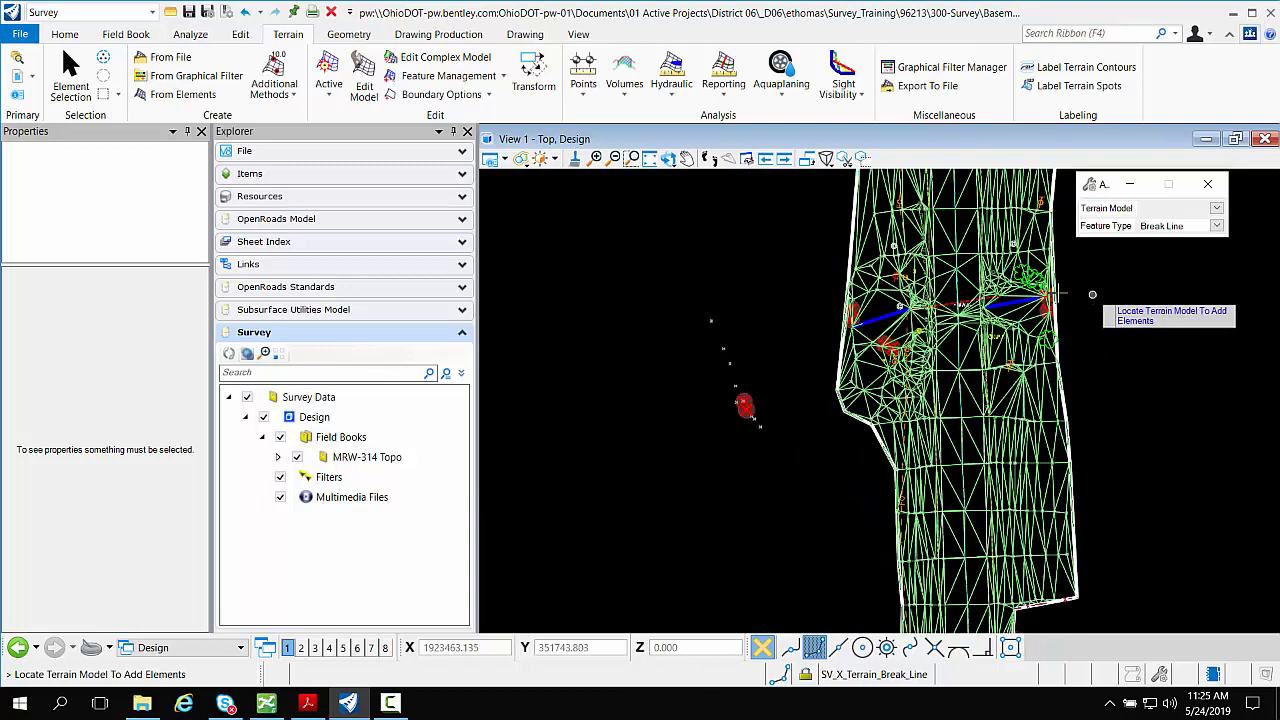